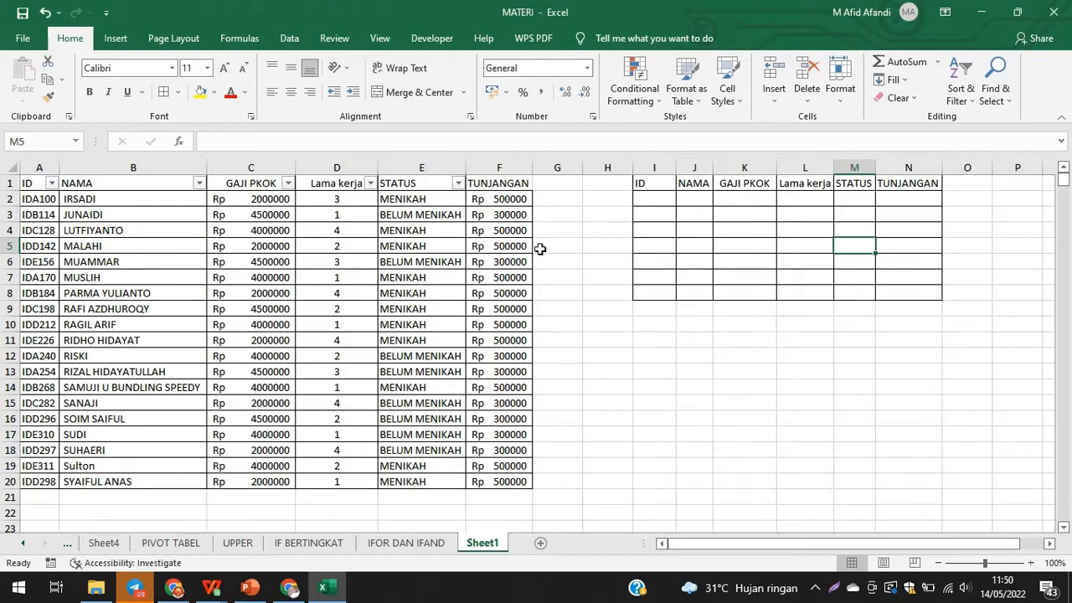
Step: Examine the employee data in A1:F20 and the empty lookup table in I1:N8
{"action": "left_click_drag", "start_coordinate": [30, 187], "coordinate": [491, 478]}
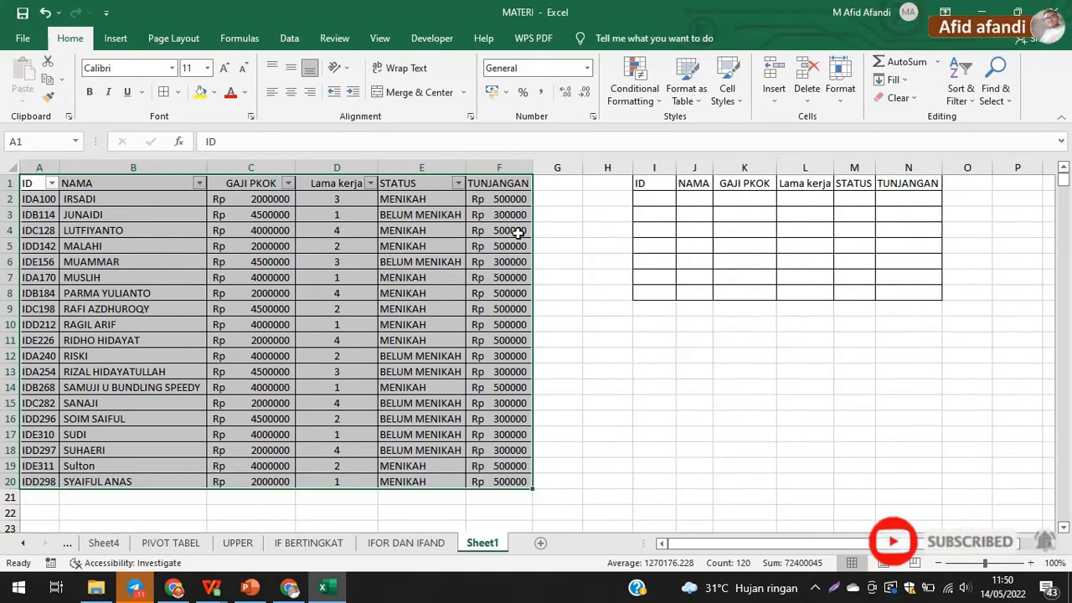
{"action": "left_click", "coordinate": [708, 245]}
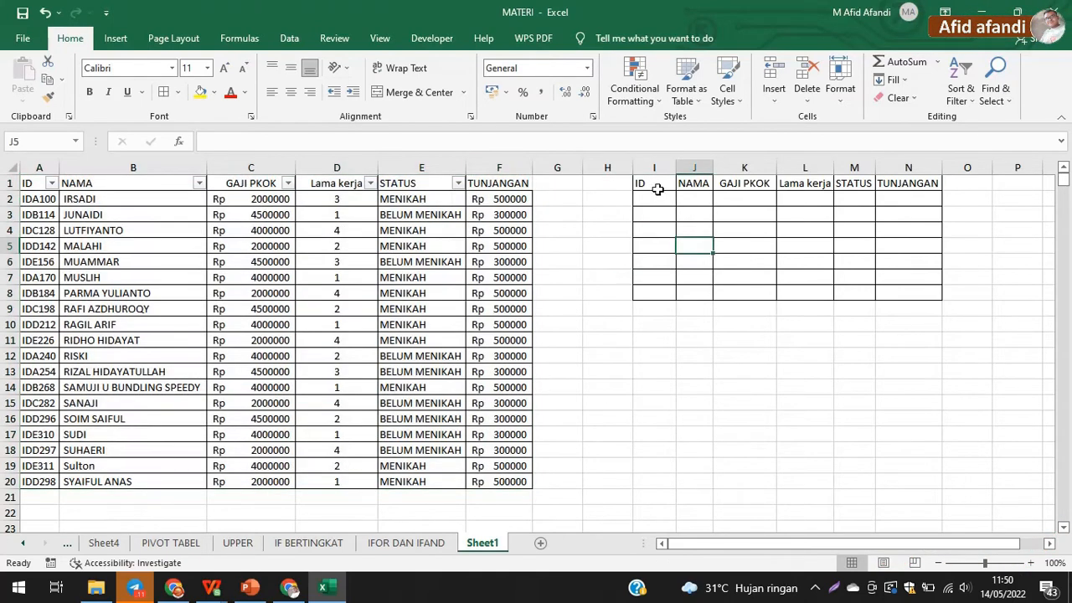
{"action": "left_click_drag", "start_coordinate": [657, 189], "coordinate": [909, 287]}
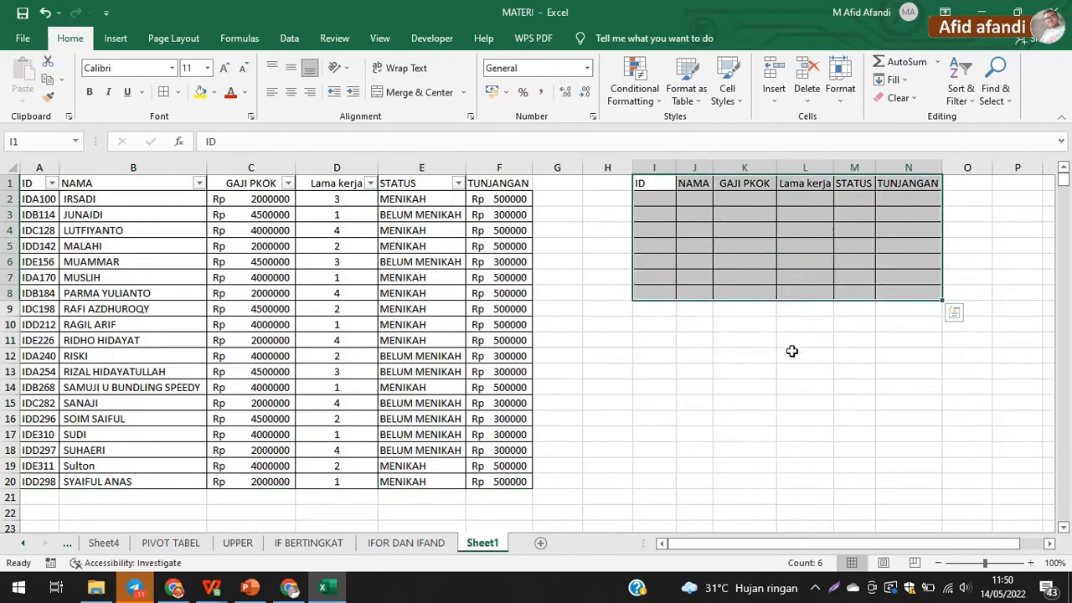
{"action": "left_click", "coordinate": [650, 197]}
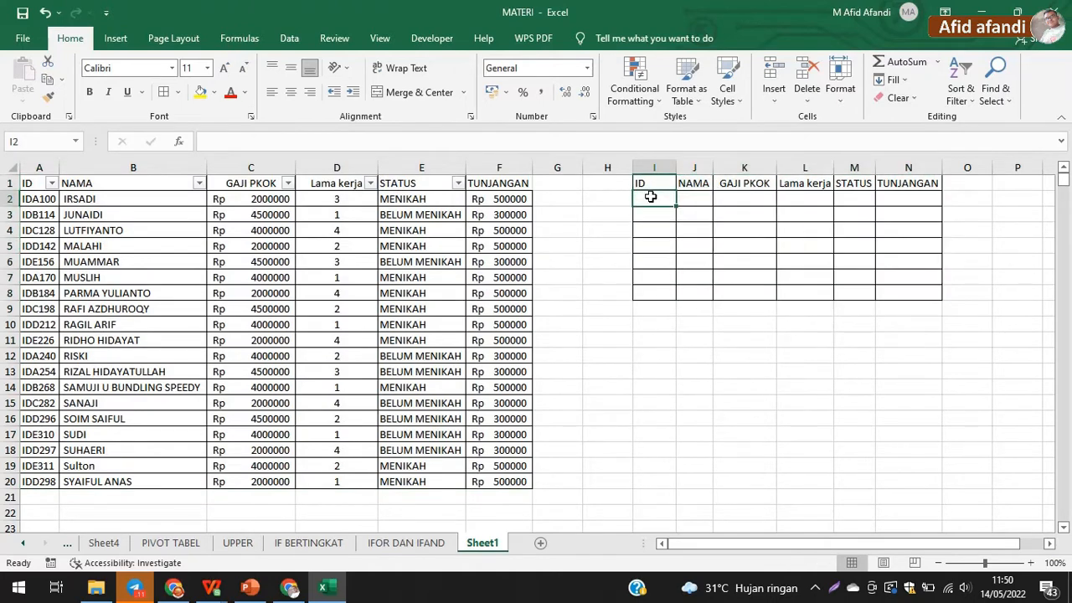
{"action": "left_click_drag", "start_coordinate": [698, 201], "coordinate": [911, 206]}
{"action": "left_click", "coordinate": [662, 190]}
{"action": "left_click", "coordinate": [662, 198]}
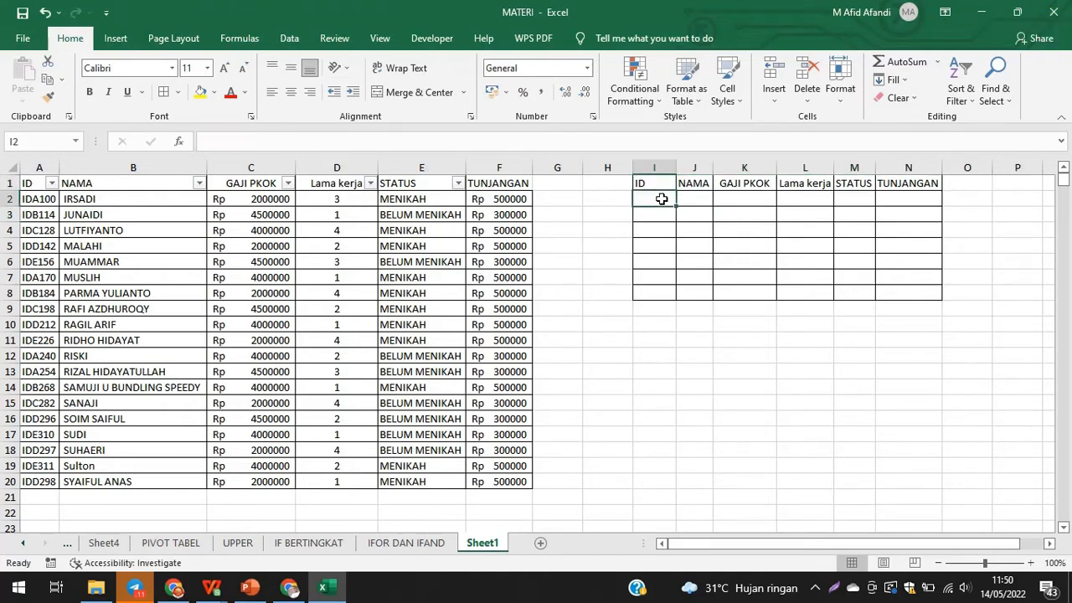
{"action": "type", "text": "23423"}
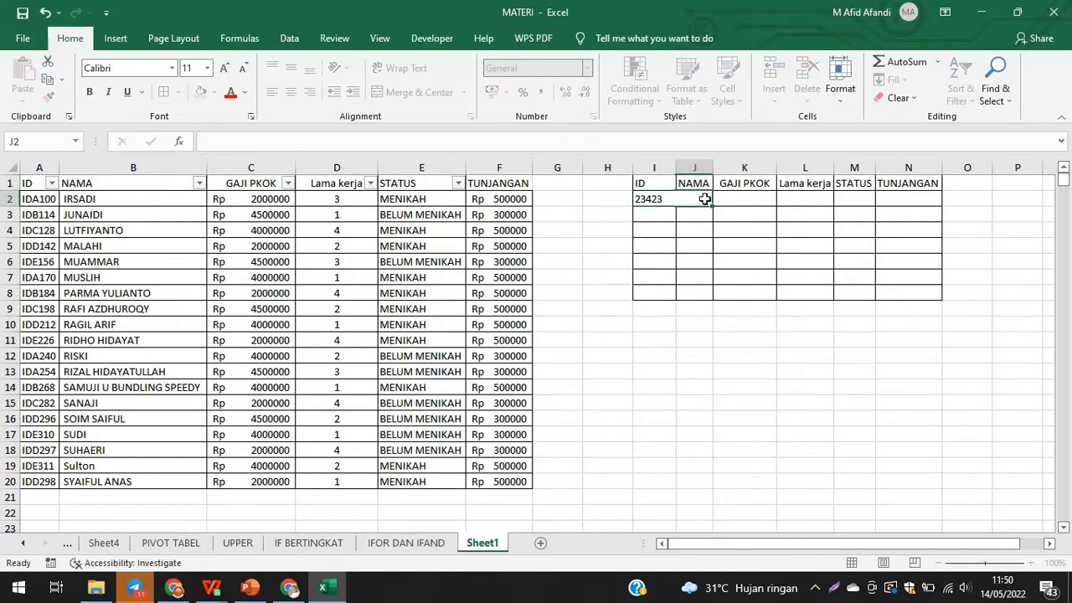
{"action": "left_click", "coordinate": [737, 201]}
{"action": "left_click_drag", "start_coordinate": [699, 201], "coordinate": [887, 201]}
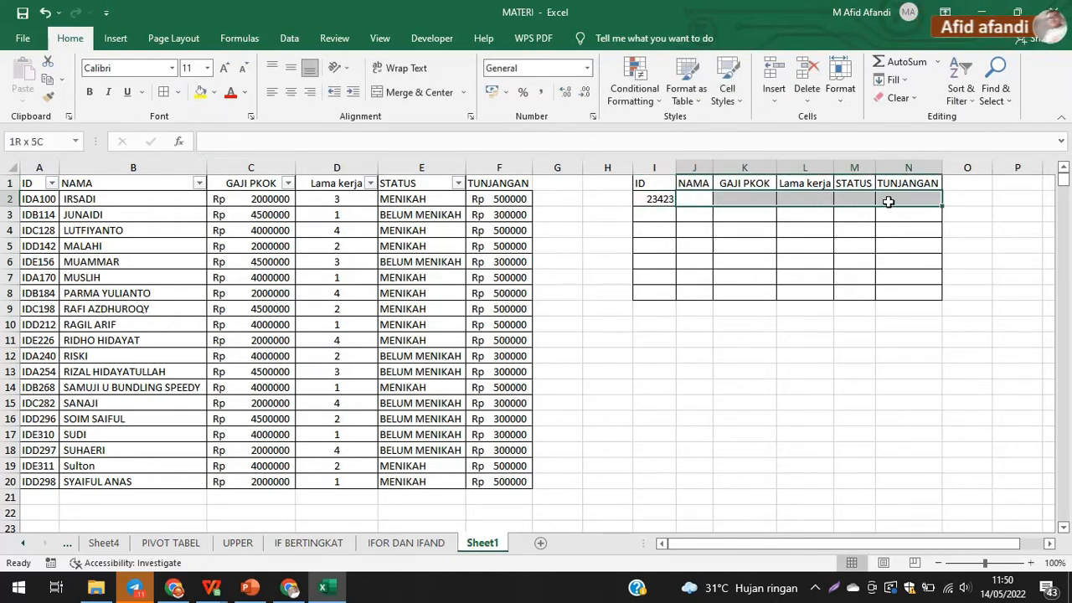
{"action": "left_click_drag", "start_coordinate": [46, 200], "coordinate": [496, 477]}
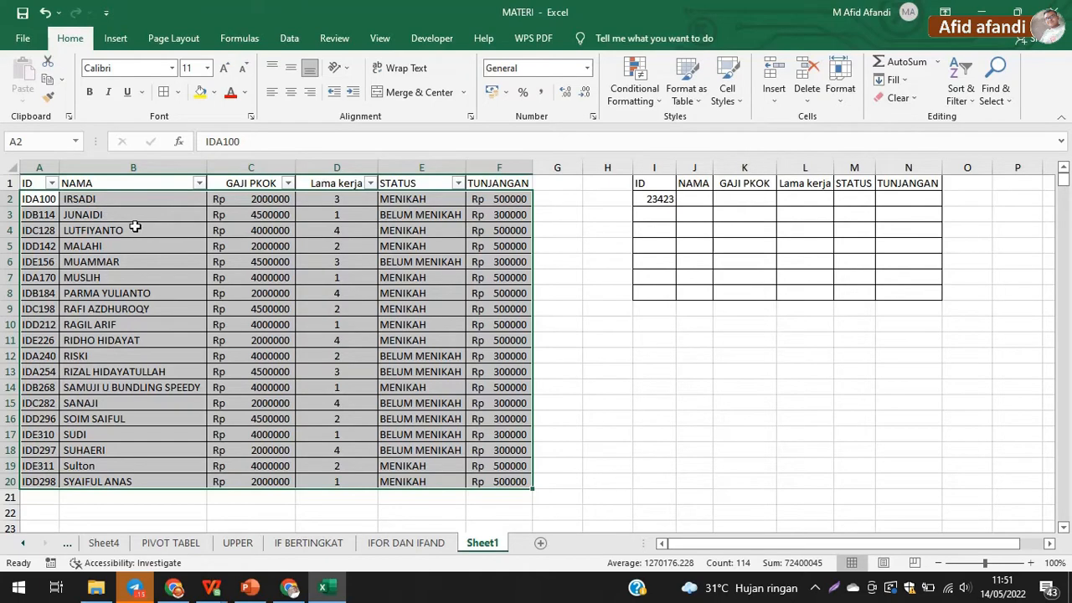
{"action": "left_click", "coordinate": [649, 200]}
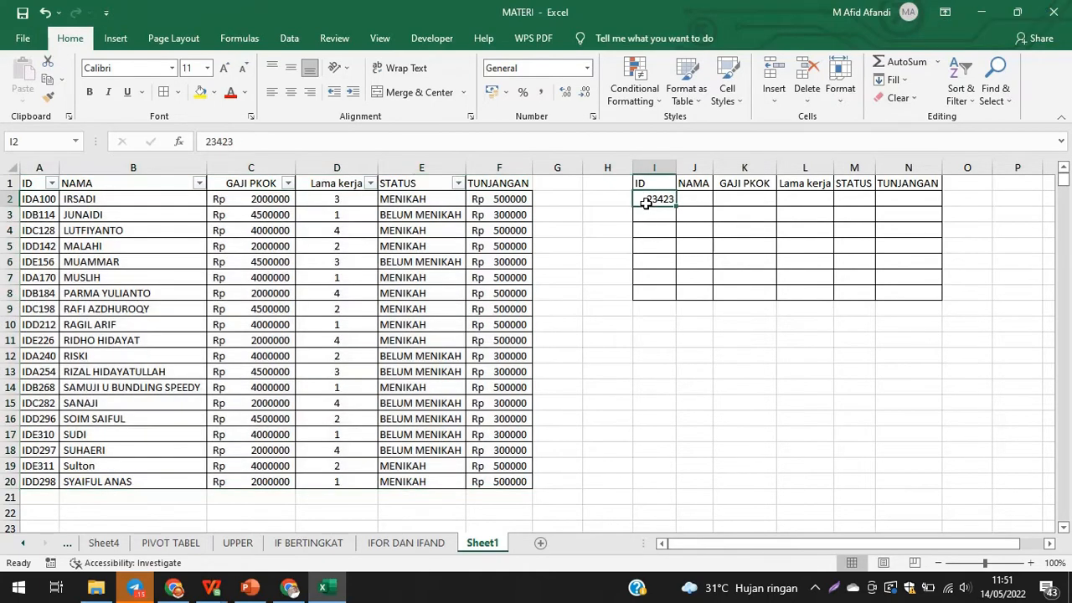
{"action": "key", "text": "Delete"}
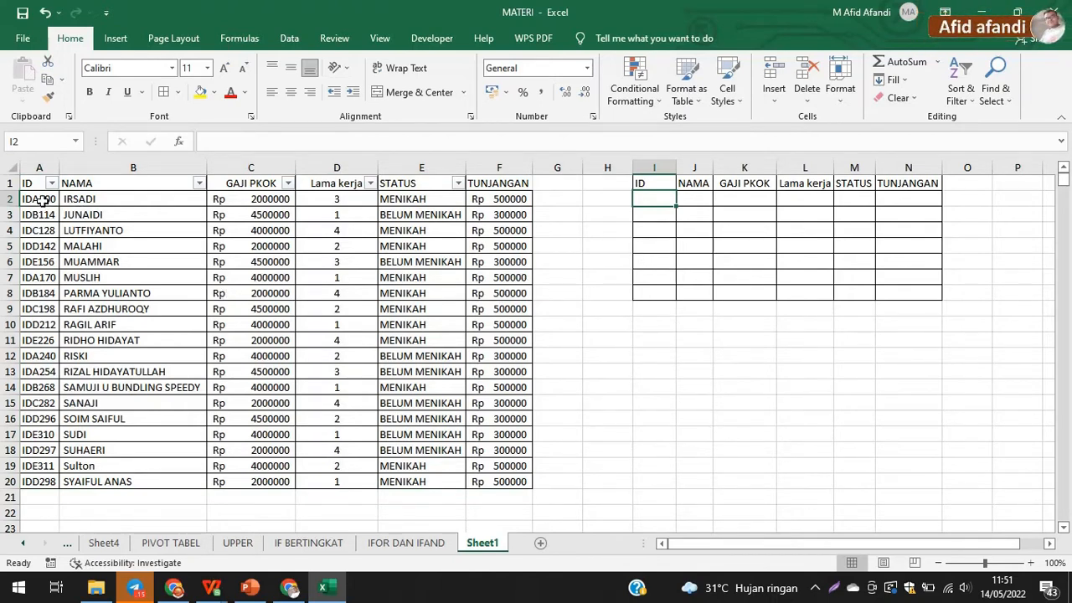
Step: Review the ID and NAME columns of the source data against the ID and NAME cells of the lookup table
{"action": "left_click_drag", "start_coordinate": [39, 199], "coordinate": [29, 512]}
{"action": "left_click", "coordinate": [178, 248]}
{"action": "left_click_drag", "start_coordinate": [44, 199], "coordinate": [167, 205]}
{"action": "left_click", "coordinate": [67, 199]}
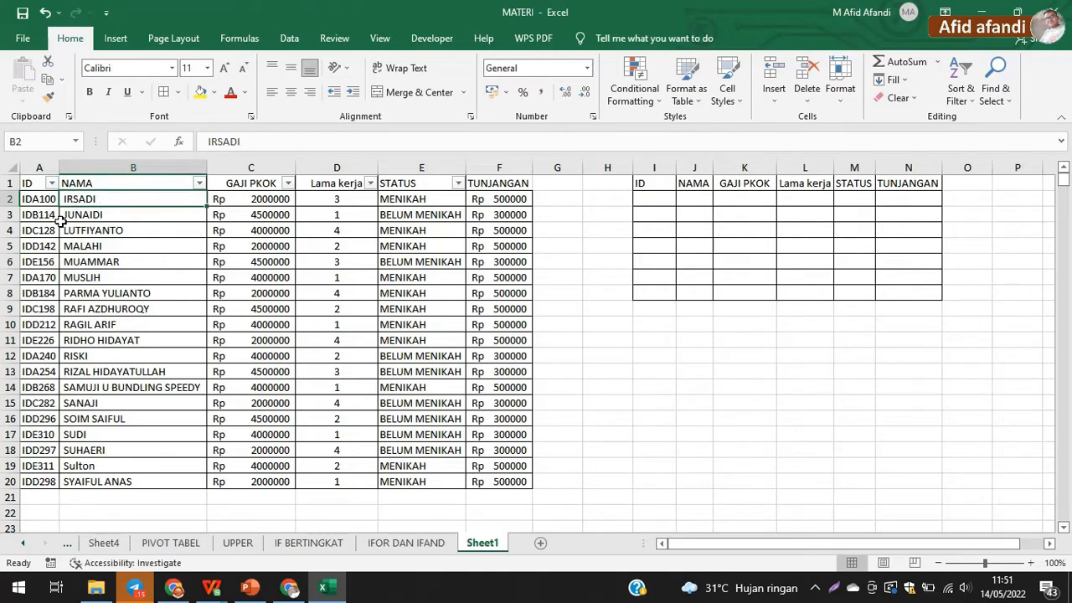
{"action": "left_click_drag", "start_coordinate": [44, 496], "coordinate": [45, 517]}
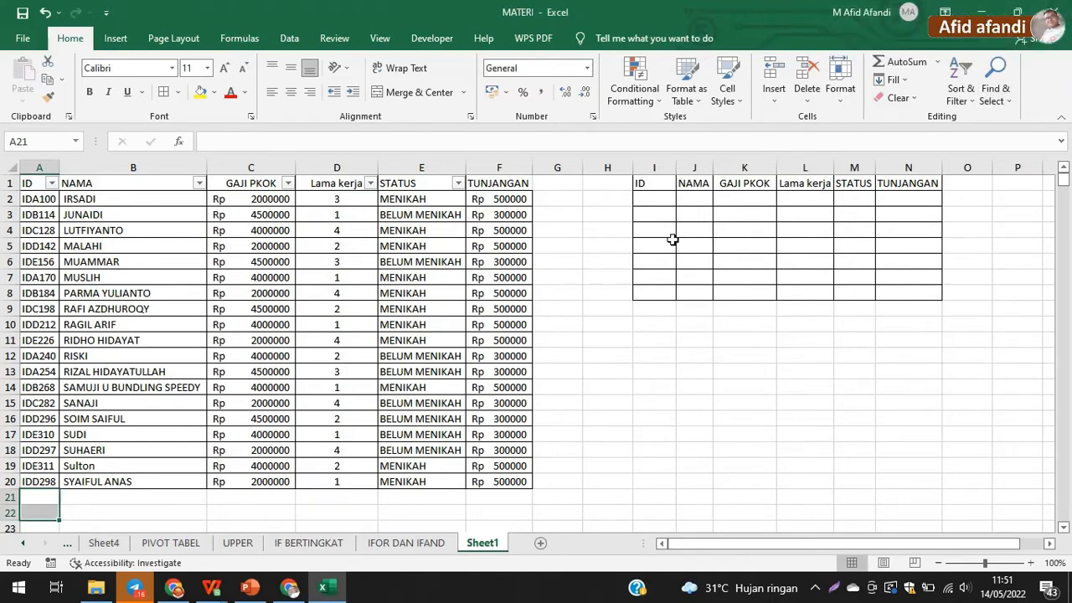
{"action": "left_click", "coordinate": [690, 200]}
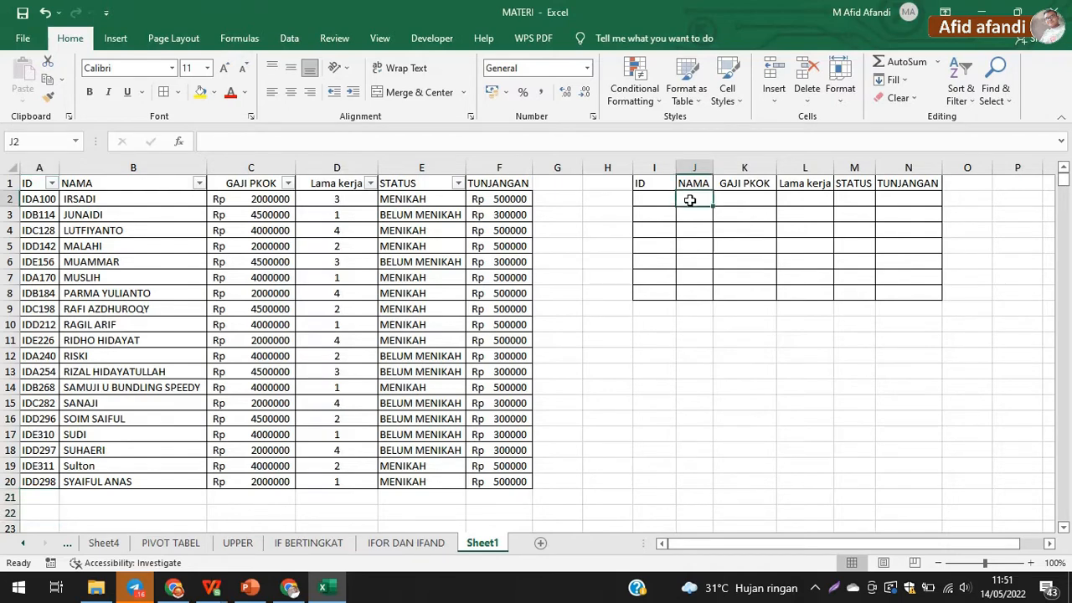
{"action": "left_click", "coordinate": [644, 199]}
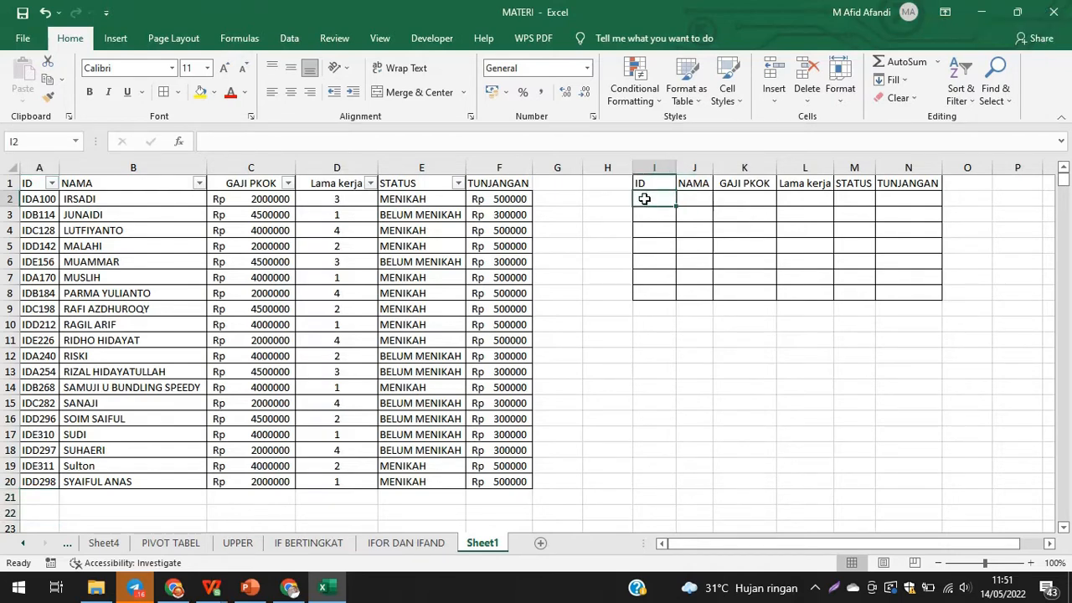
Step: Copy the employee ID from A8 into I2, the first ID cell of the lookup table
{"action": "left_click", "coordinate": [44, 289]}
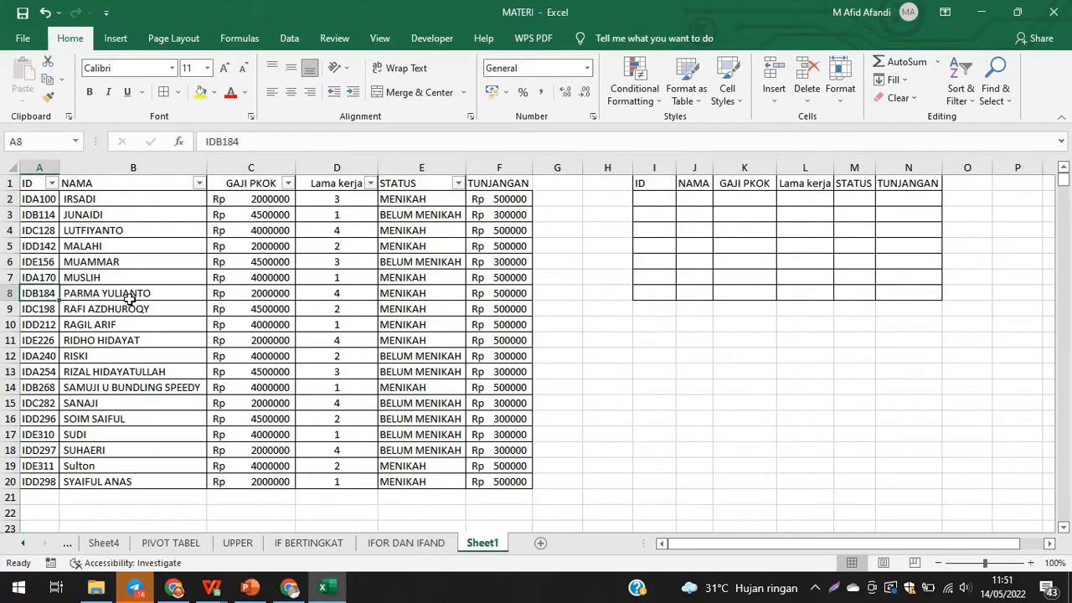
{"action": "key", "text": "ctrl+c"}
{"action": "left_click", "coordinate": [658, 198]}
{"action": "key", "text": "ctrl+v"}
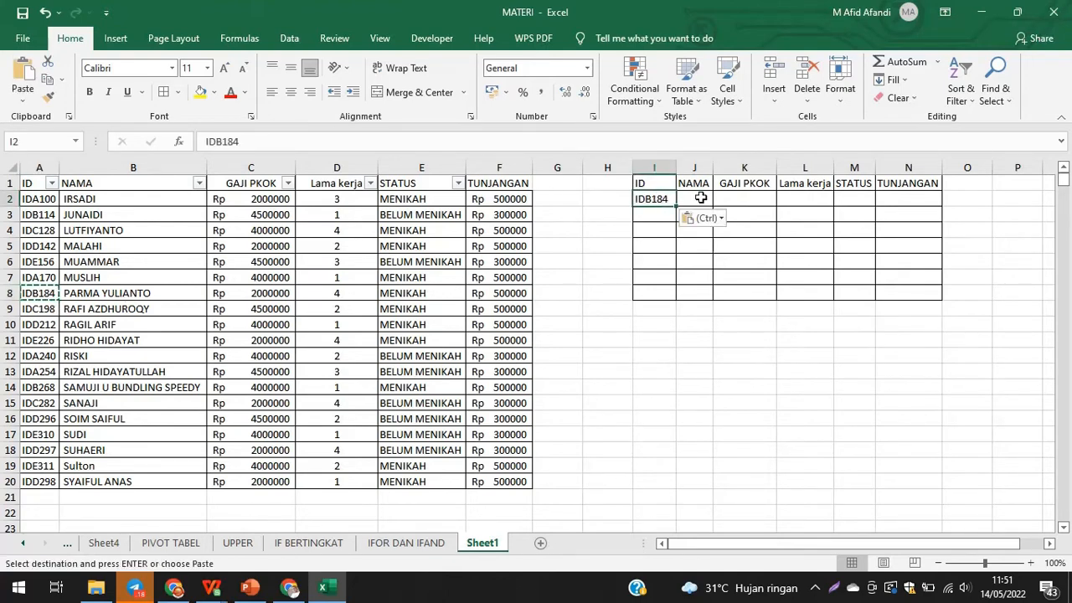
Step: Start a VLOOKUP formula in J2 with I2 as the lookup value
{"action": "left_click", "coordinate": [700, 198]}
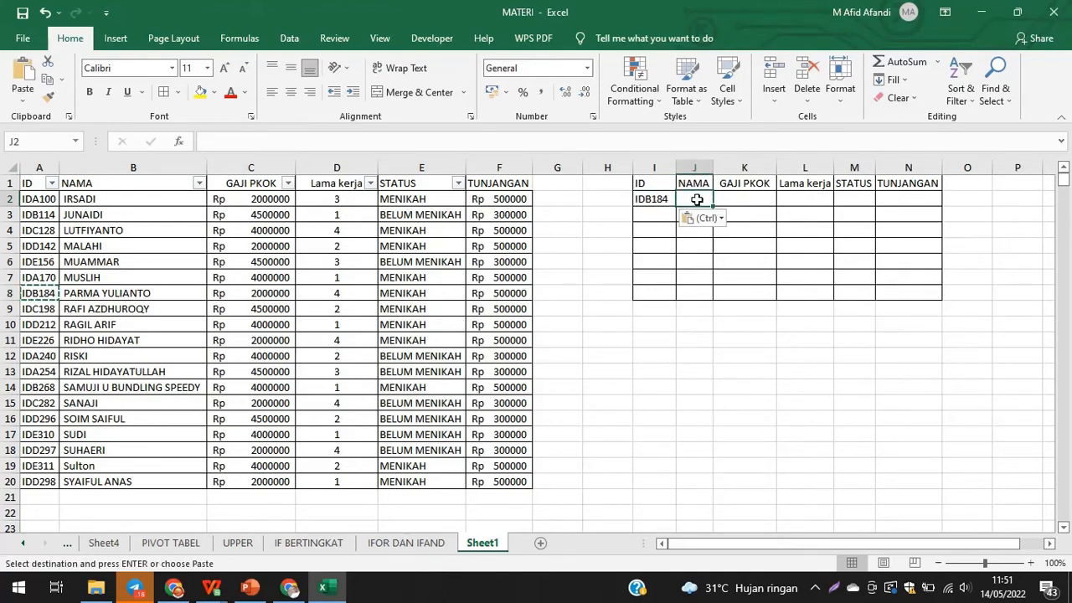
{"action": "type", "text": "=VL"}
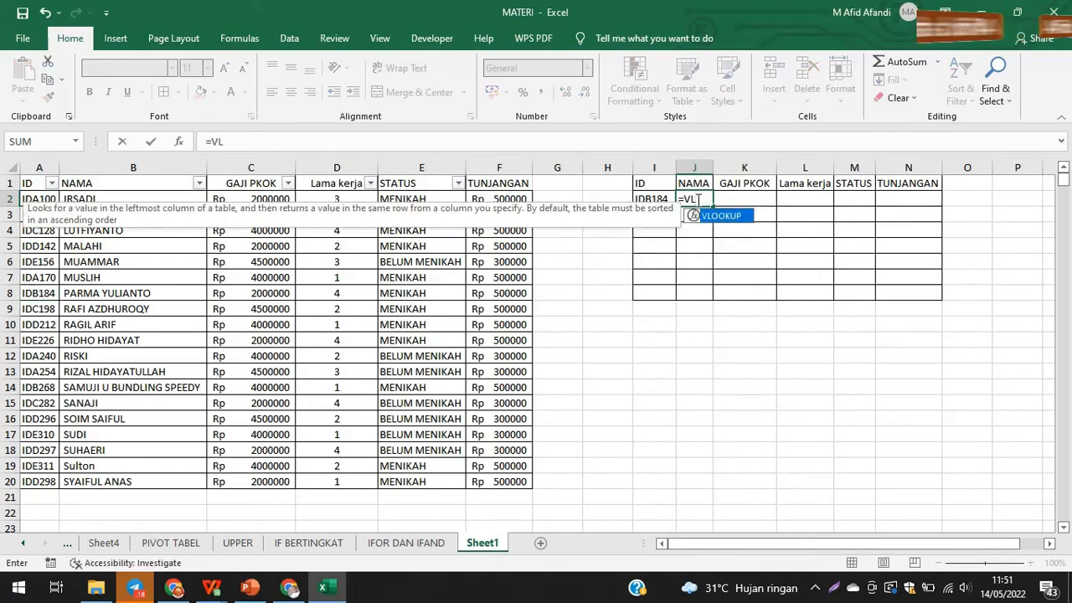
{"action": "double_click", "coordinate": [712, 217]}
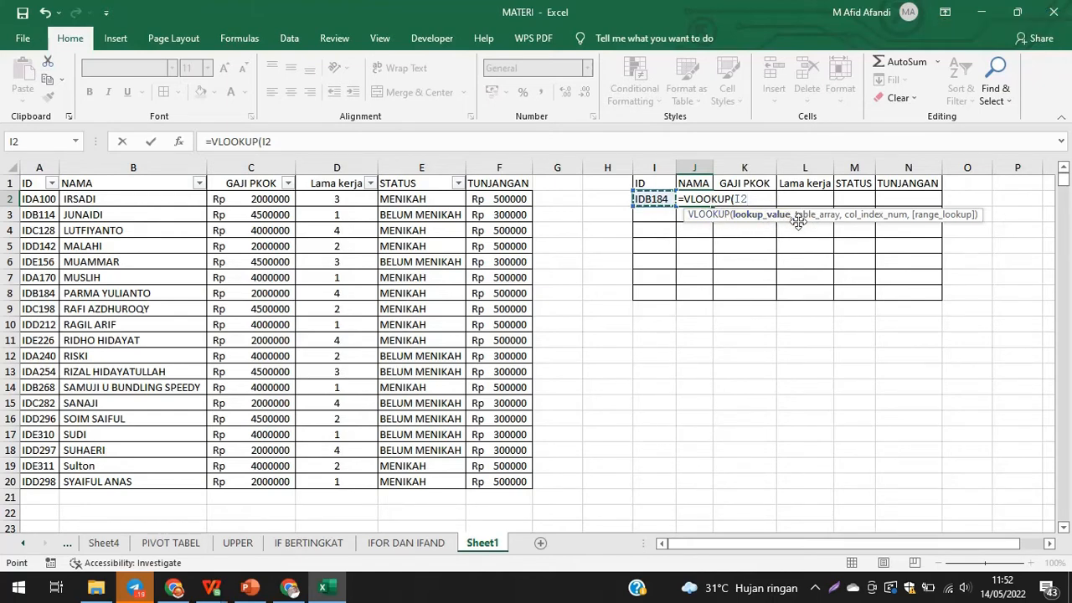
{"action": "type", "text": ","}
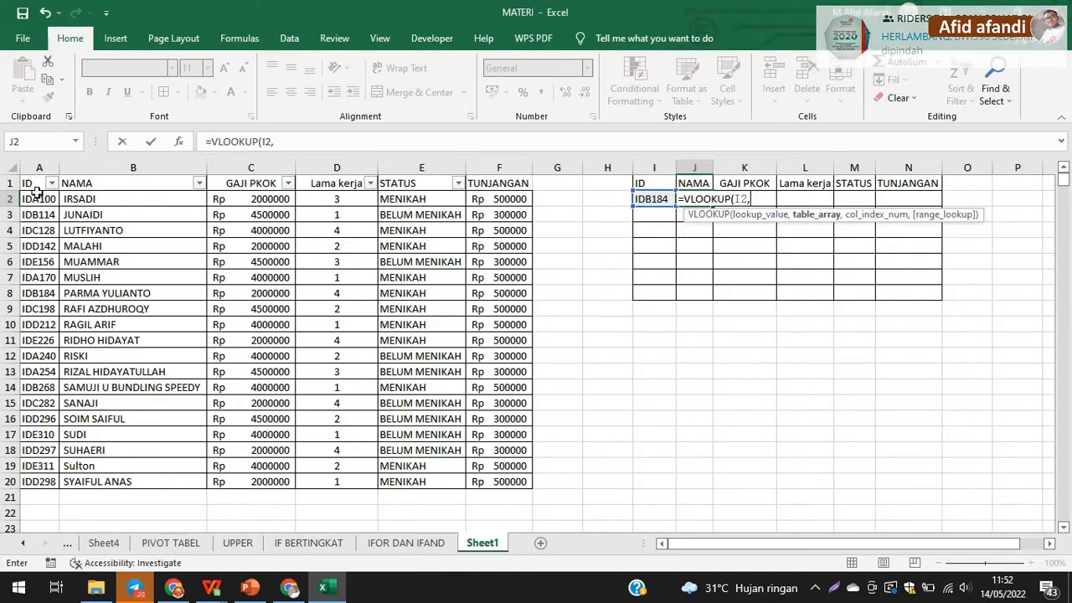
{"action": "left_click_drag", "start_coordinate": [37, 196], "coordinate": [513, 481]}
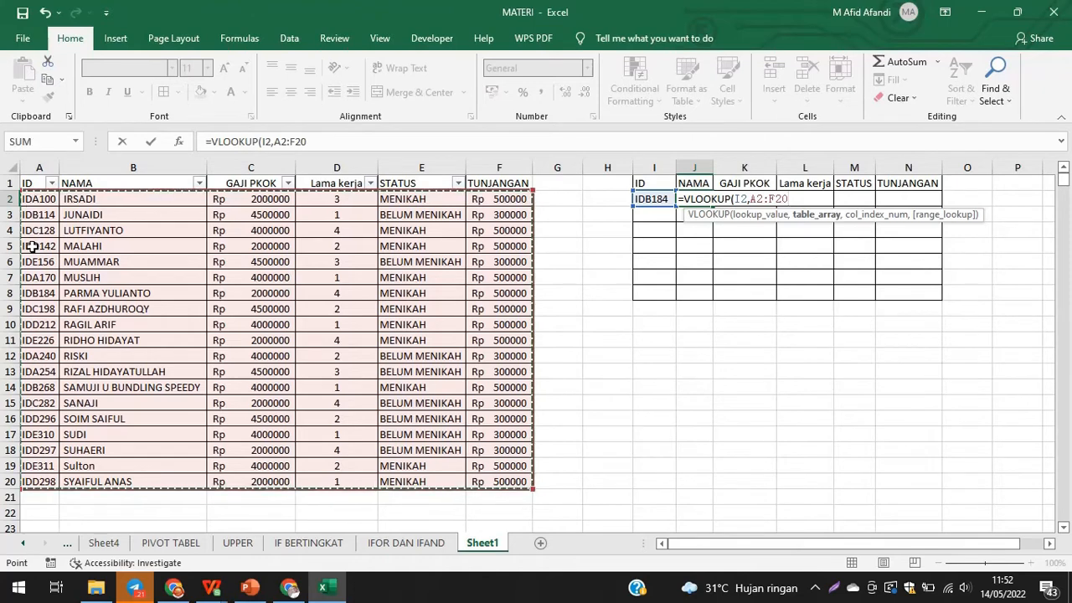
{"action": "left_click", "coordinate": [101, 182]}
{"action": "left_click_drag", "start_coordinate": [105, 197], "coordinate": [499, 476]}
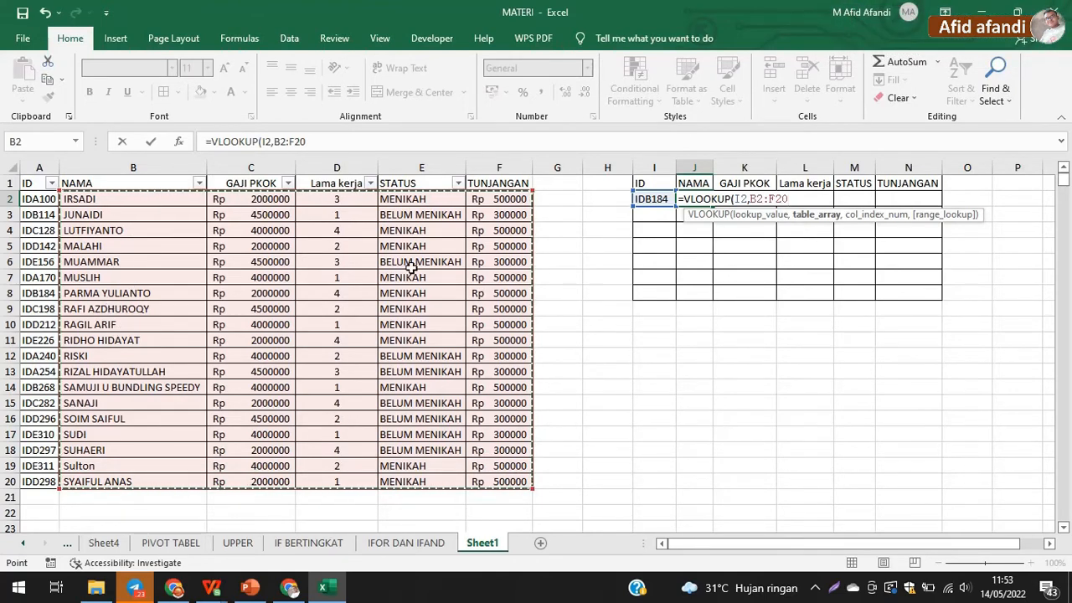
Step: Set the VLOOKUP table array to the absolute range $A$2:$F$20
{"action": "left_click", "coordinate": [32, 199]}
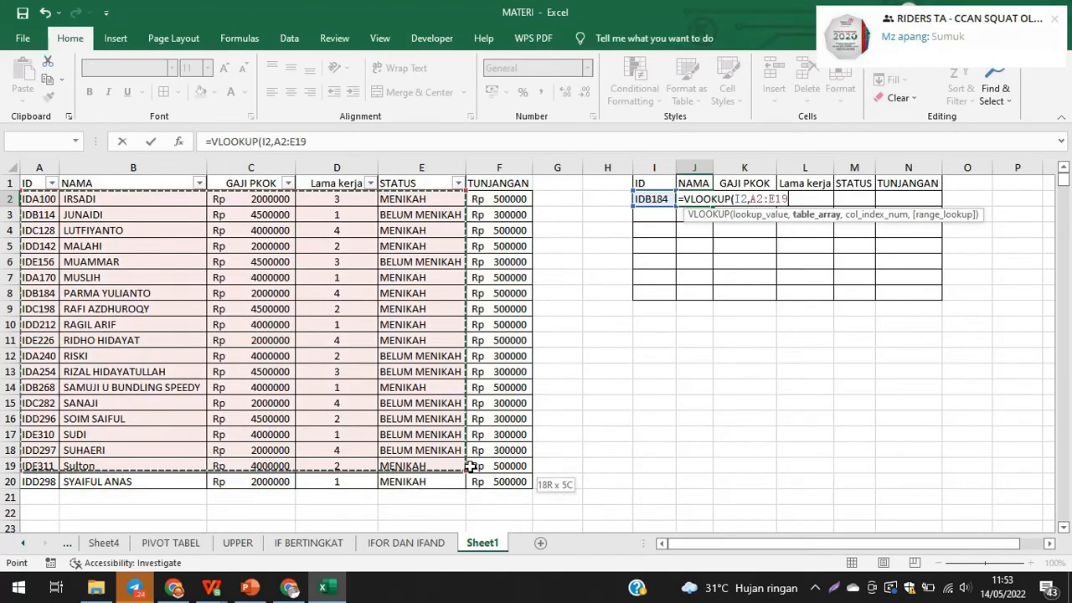
{"action": "left_click_drag", "start_coordinate": [503, 473], "coordinate": [504, 484]}
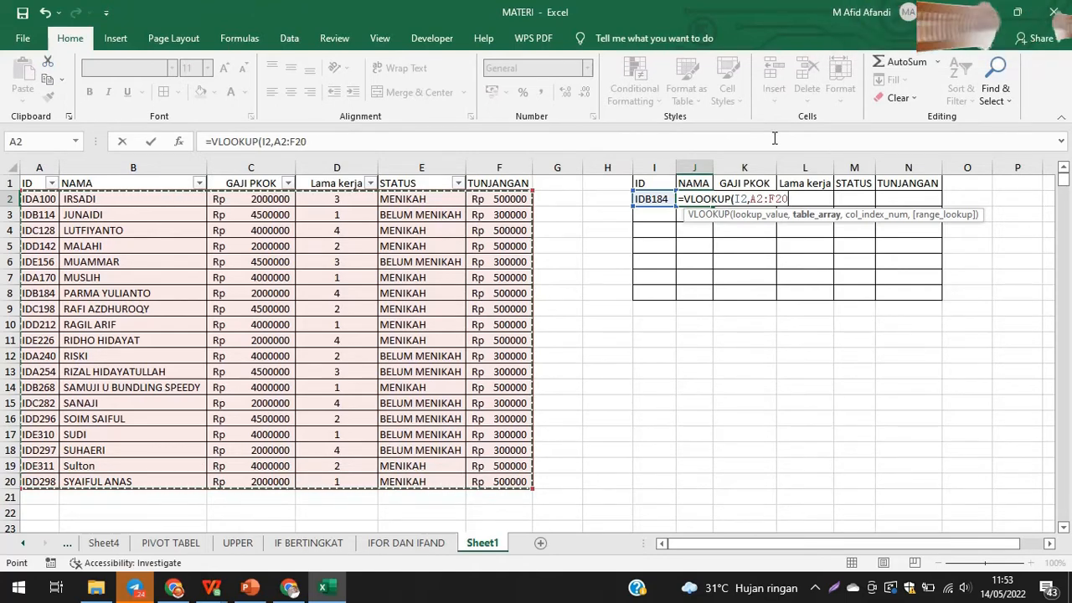
{"action": "key", "text": "F4"}
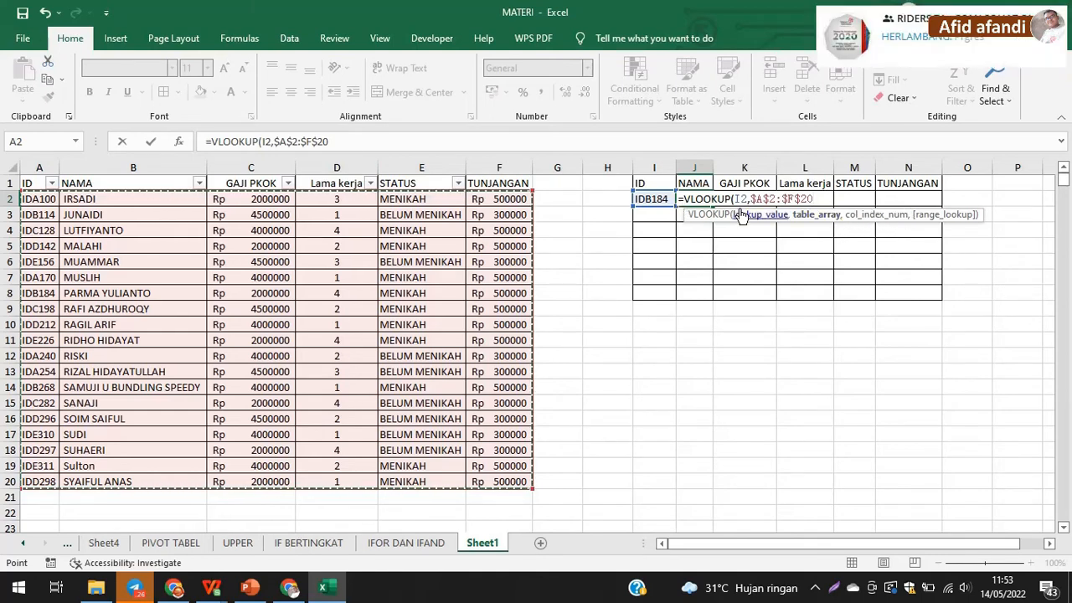
{"action": "type", "text": ","}
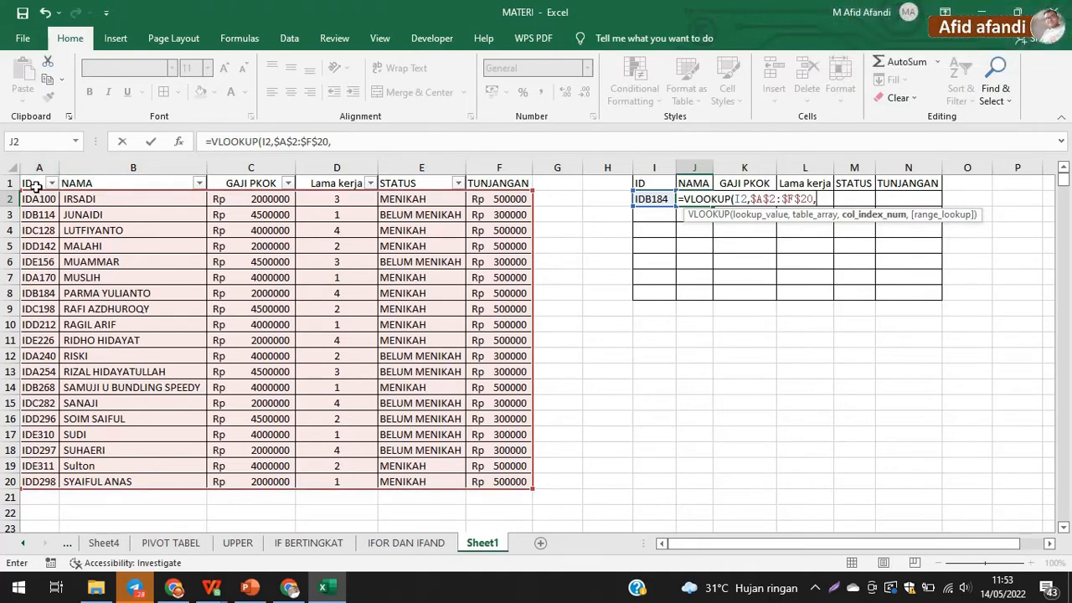
Step: Complete the J2 formula with column index 2 and FALSE for an exact match
{"action": "left_click", "coordinate": [351, 149]}
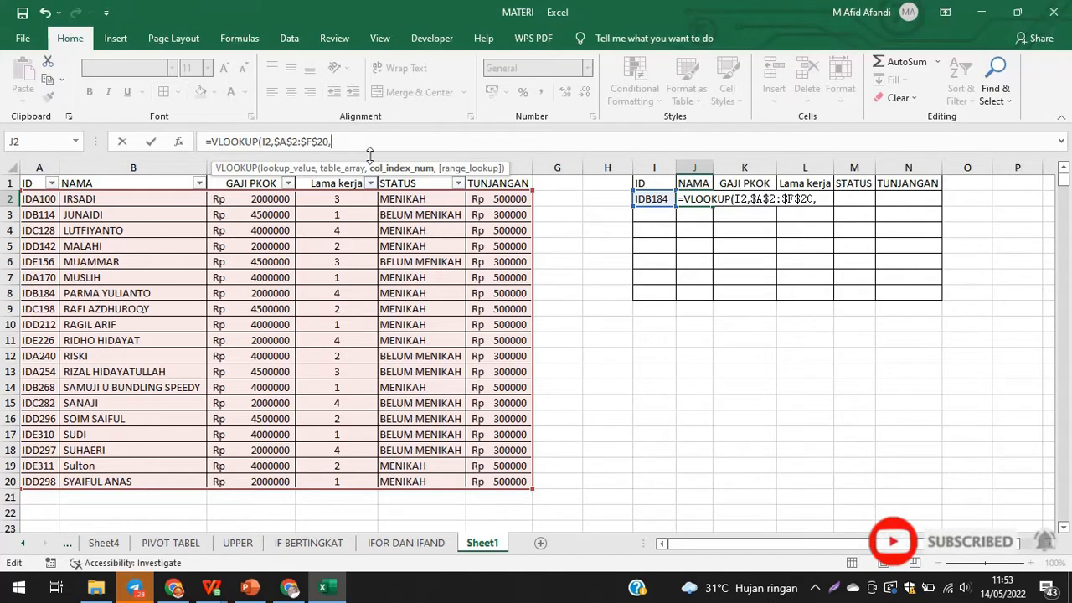
{"action": "type", "text": "2"}
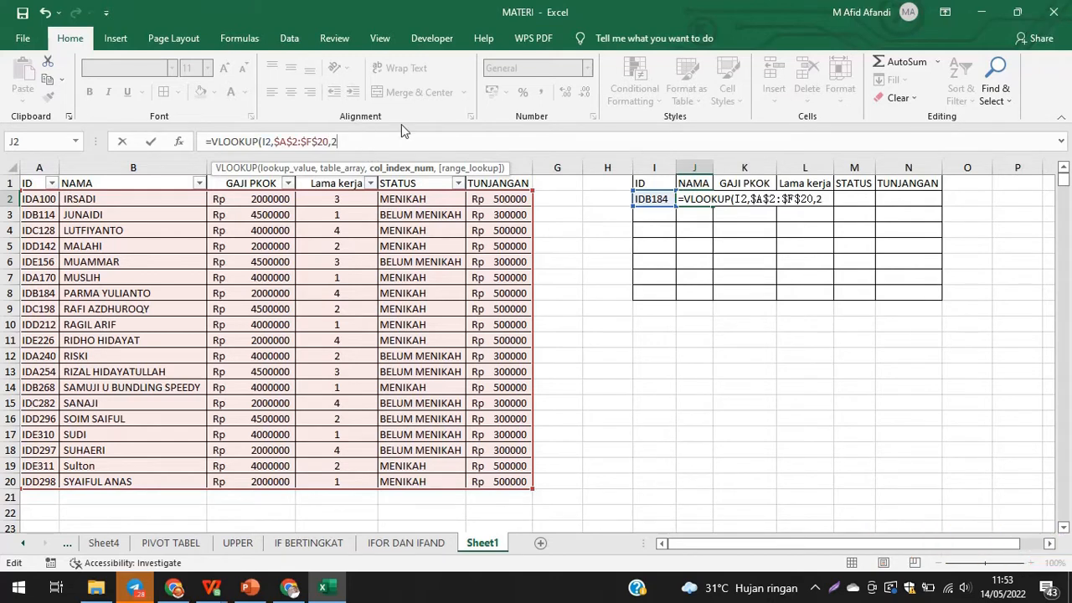
{"action": "type", "text": ","}
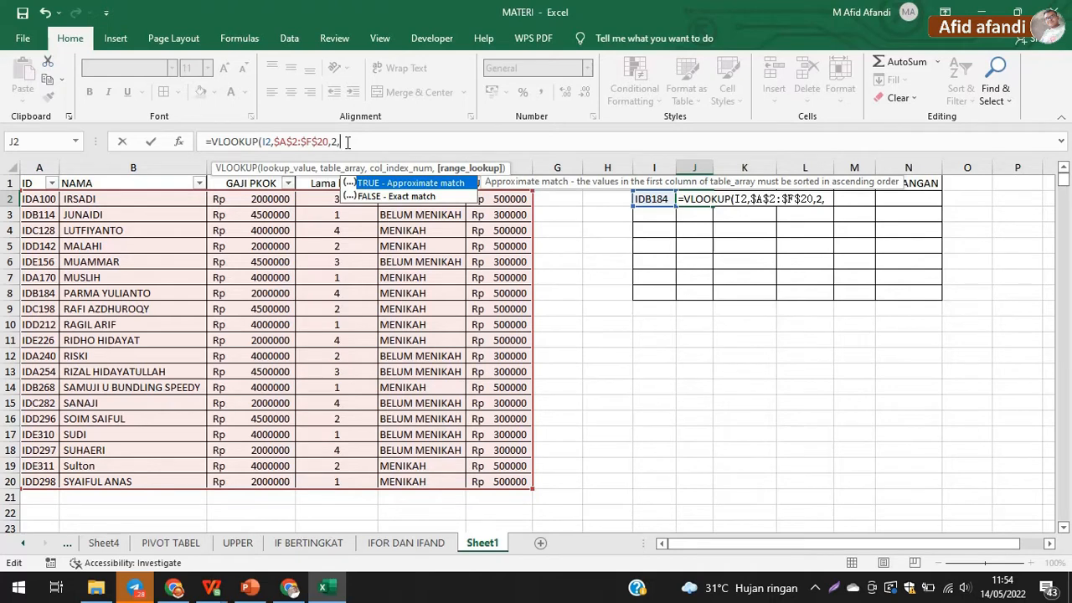
{"action": "type", "text": "1"}
{"action": "double_click", "coordinate": [374, 196]}
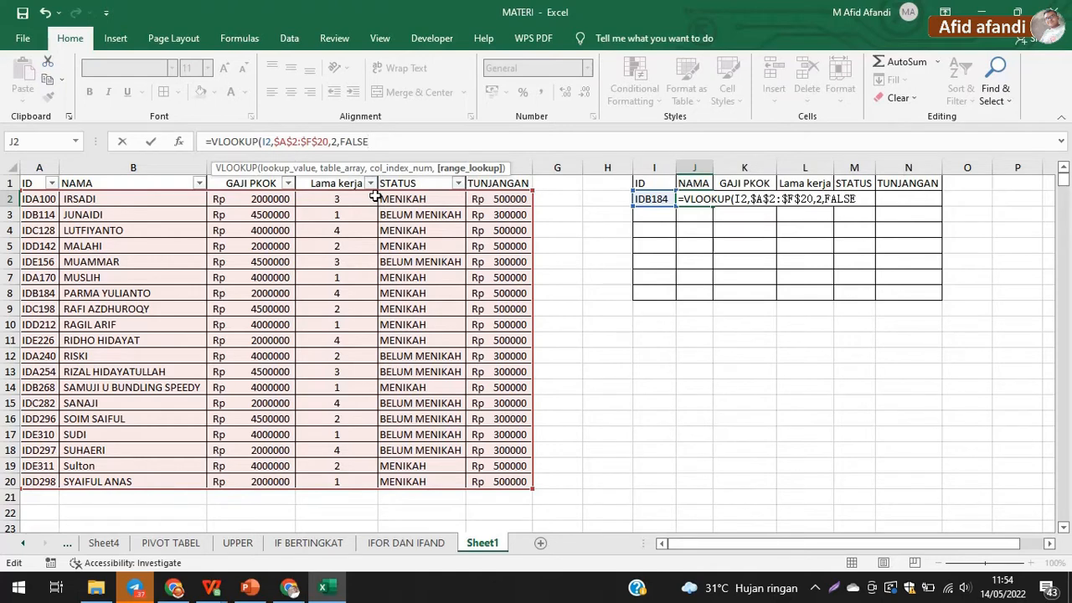
{"action": "key", "text": "Return"}
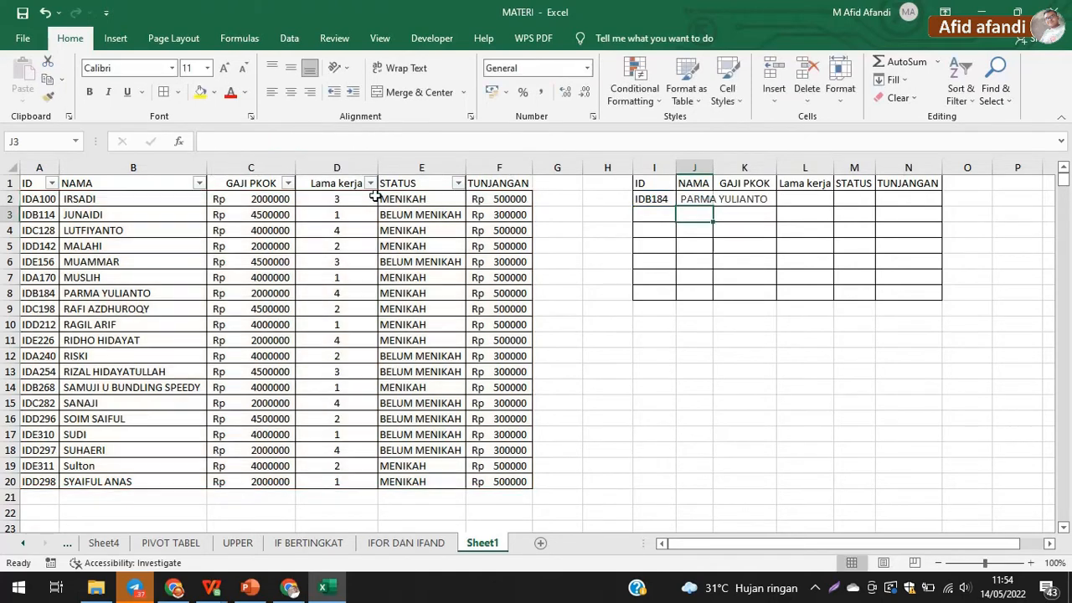
Step: Autofit column J to its content and check the returned name against row 8 of the source data
{"action": "double_click", "coordinate": [710, 170]}
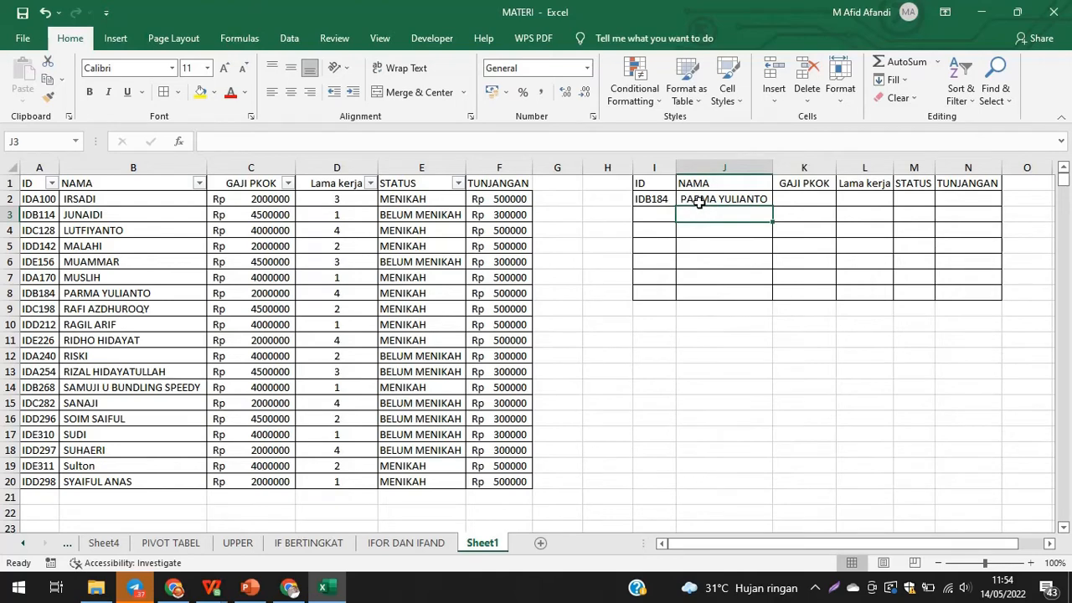
{"action": "left_click", "coordinate": [656, 196]}
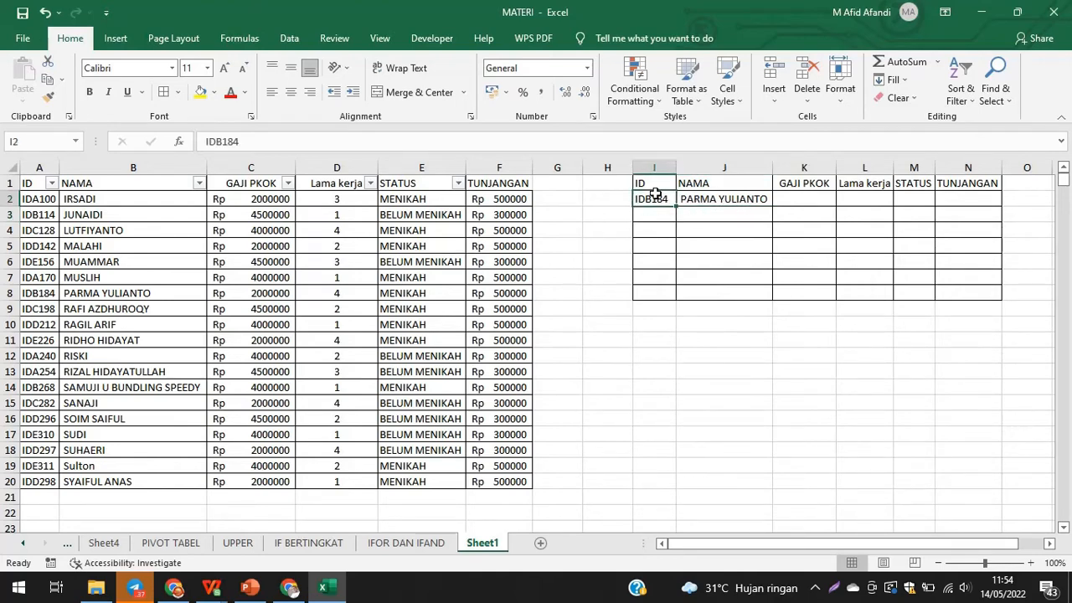
{"action": "left_click", "coordinate": [104, 295]}
{"action": "left_click", "coordinate": [30, 297]}
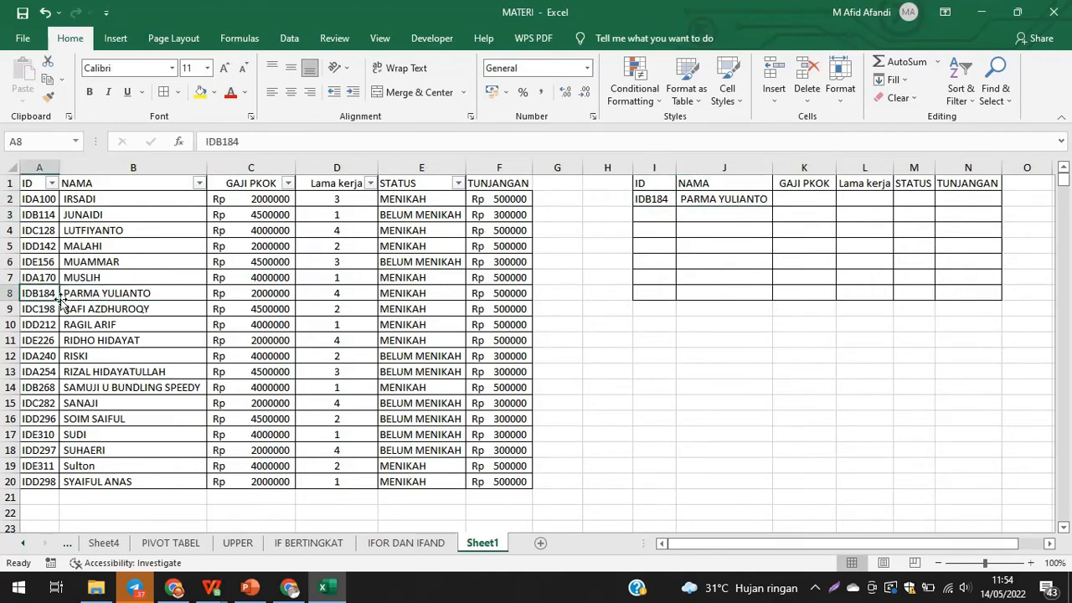
{"action": "left_click", "coordinate": [109, 295]}
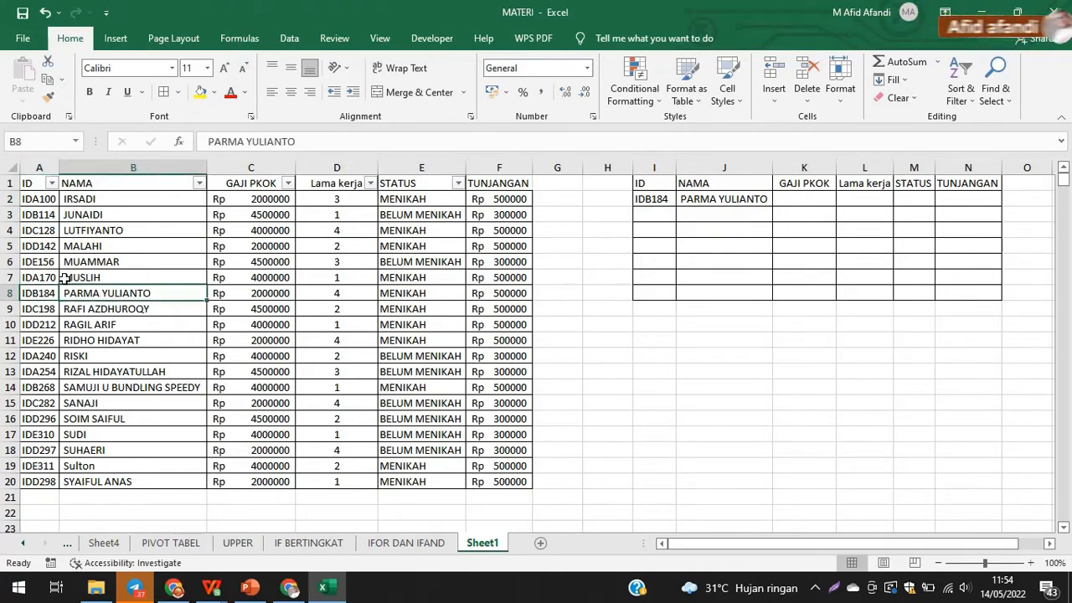
Step: Copy the ID from A5 into I2 and compare the name returned in J2 with B5
{"action": "left_click", "coordinate": [42, 245]}
{"action": "key", "text": "ctrl+c"}
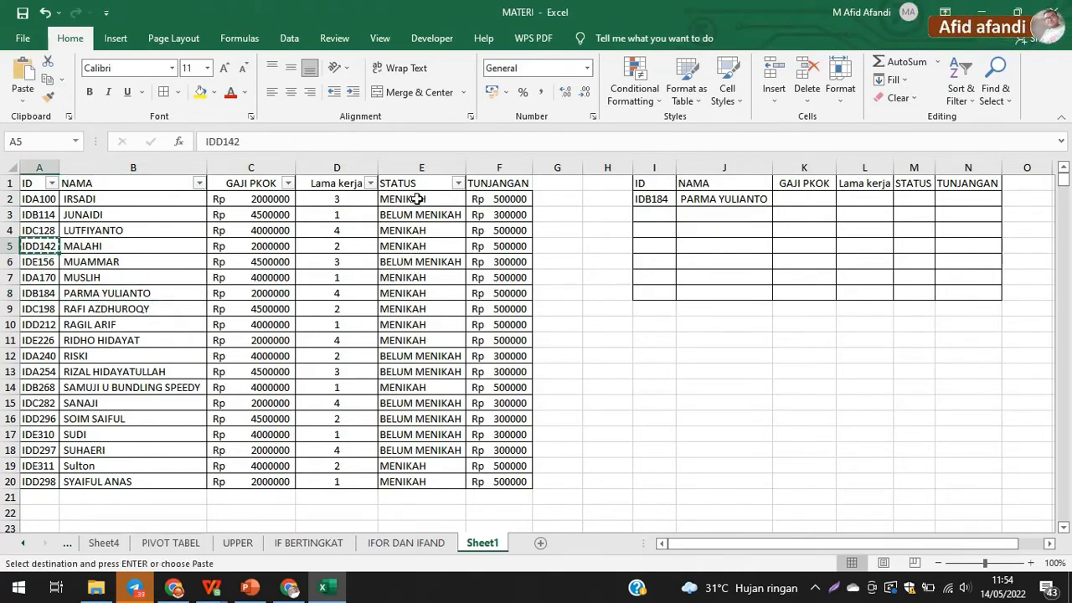
{"action": "left_click", "coordinate": [642, 199]}
{"action": "key", "text": "ctrl+v"}
{"action": "left_click", "coordinate": [744, 203]}
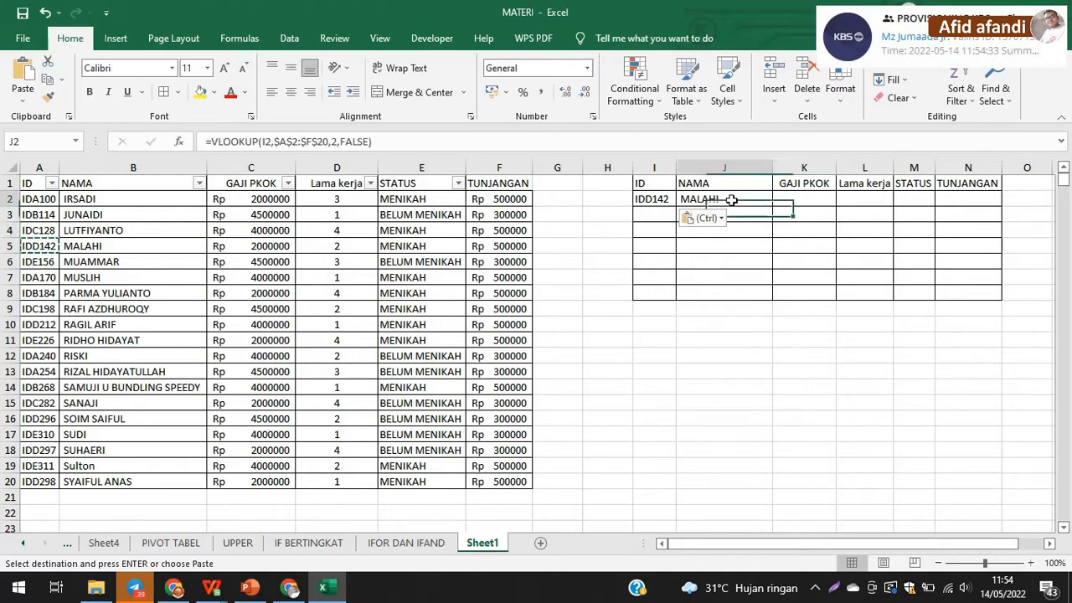
{"action": "left_click", "coordinate": [98, 246]}
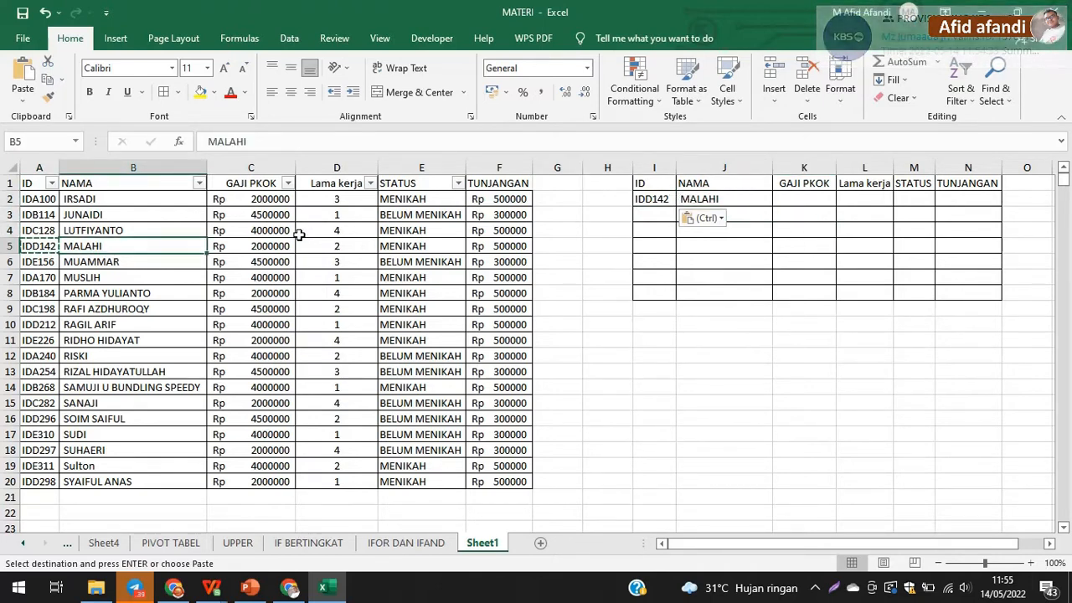
Step: Replace the ID in I2 with a made-up six-digit number that is not in column A
{"action": "left_click", "coordinate": [660, 199]}
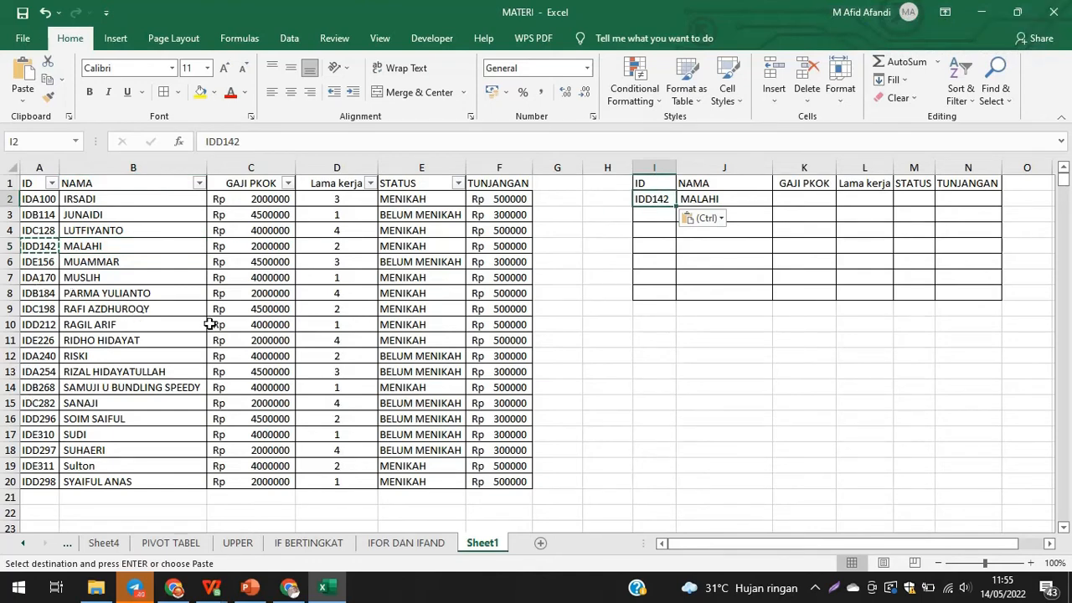
{"action": "type", "text": "134134"}
{"action": "key", "text": "Return"}
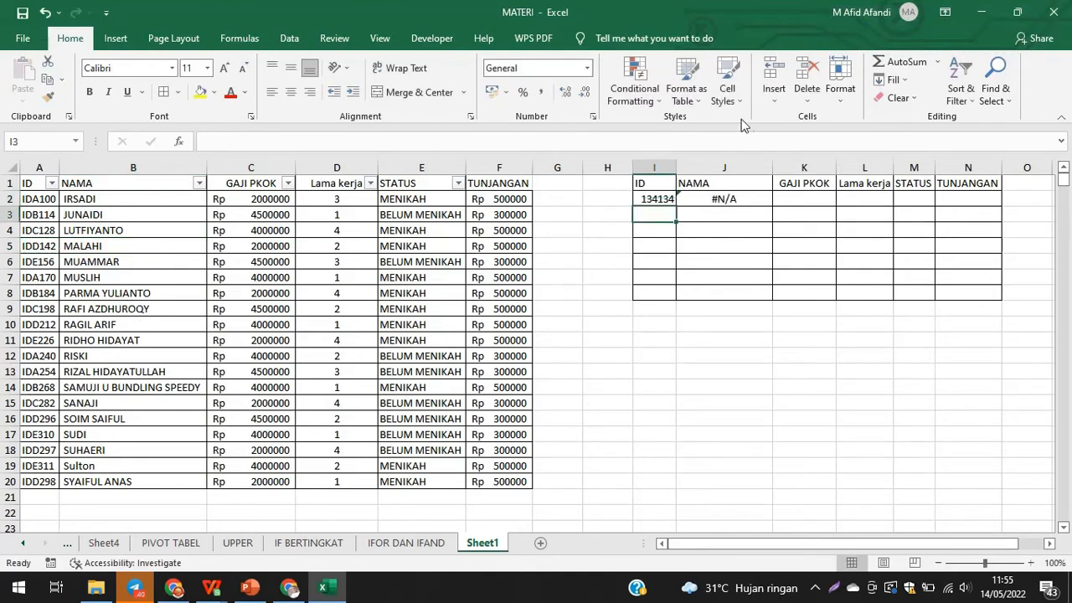
Step: Change the last argument of the J2 VLOOKUP formula to TRUE for an approximate match
{"action": "left_click", "coordinate": [721, 203]}
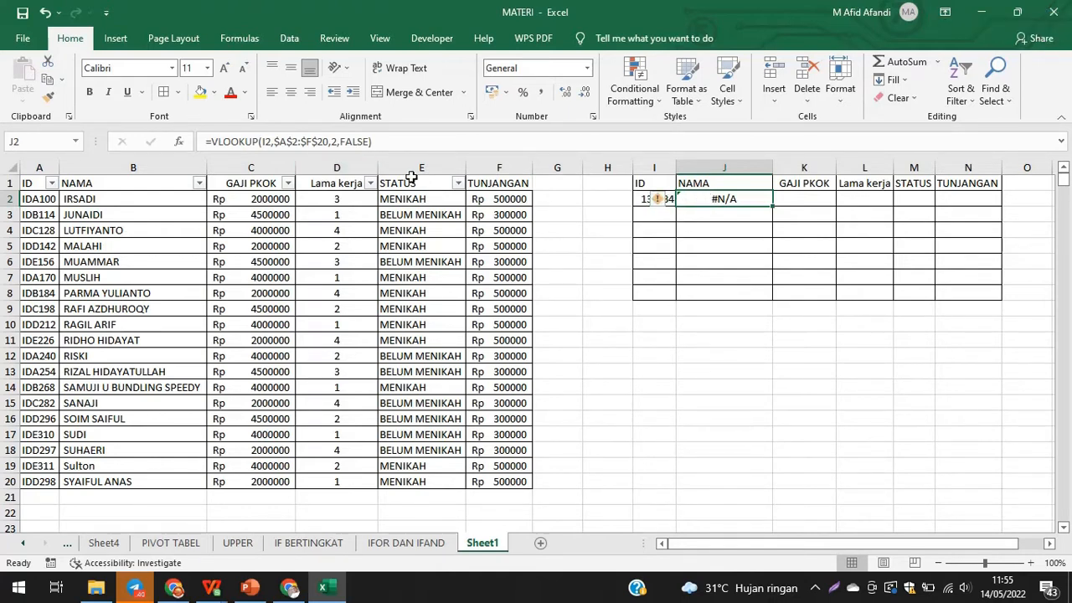
{"action": "left_click_drag", "start_coordinate": [341, 142], "coordinate": [370, 142]}
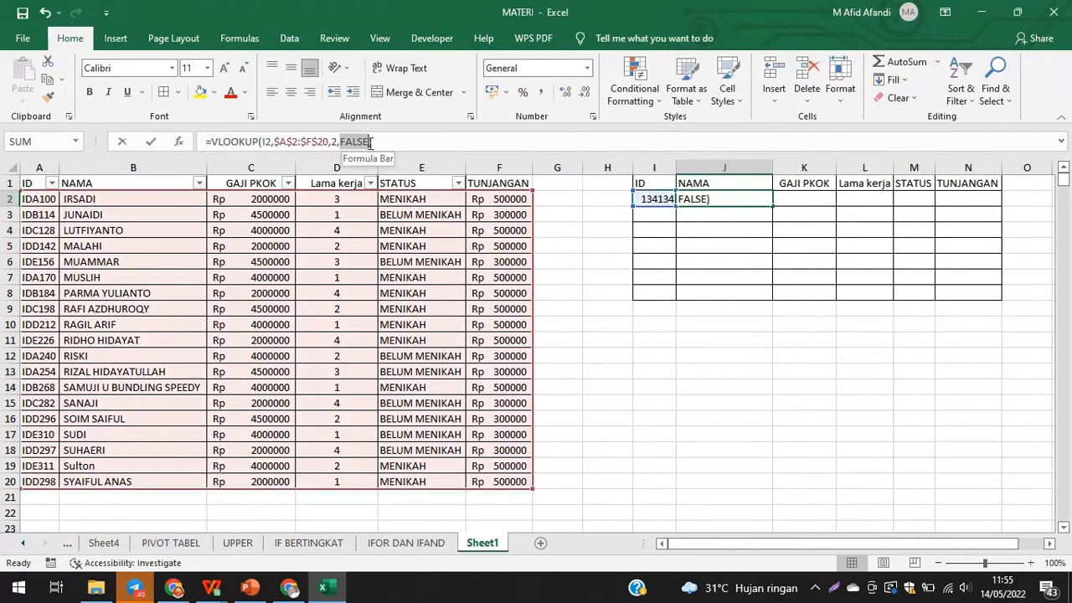
{"action": "type", "text": "TRU"}
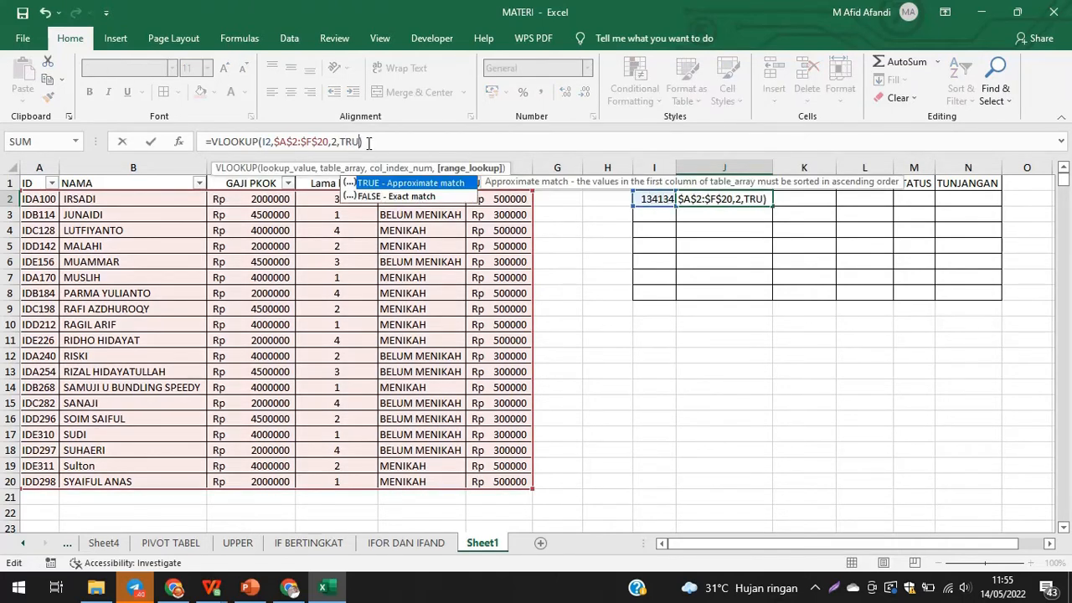
{"action": "type", "text": "E"}
{"action": "key", "text": "Return"}
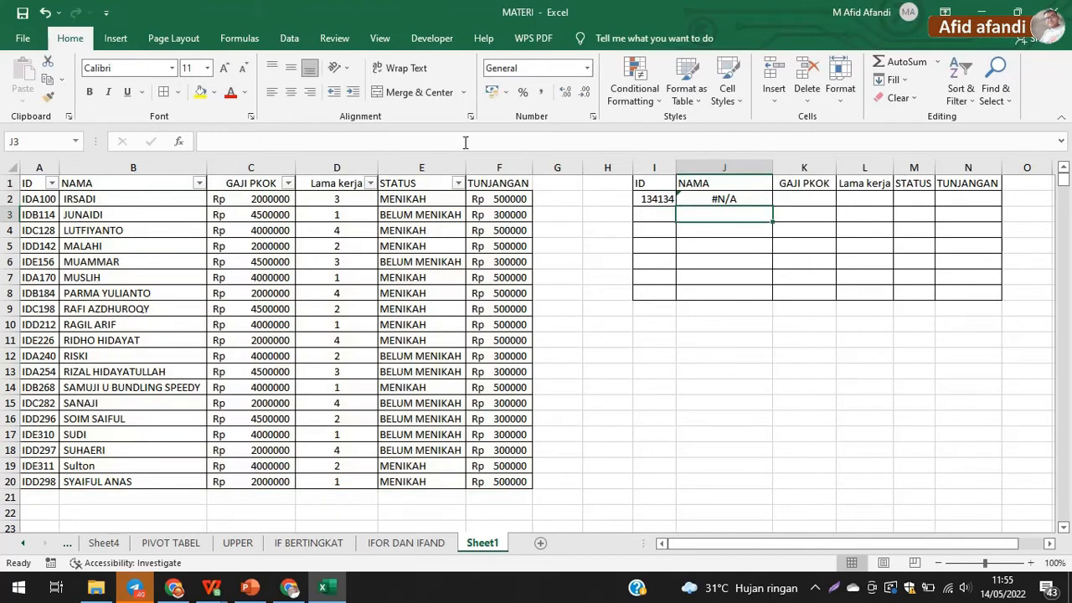
Step: Copy the ID from A9 into I2 and inspect the J2 formula and the name it returns
{"action": "left_click", "coordinate": [639, 200]}
{"action": "left_click", "coordinate": [40, 306]}
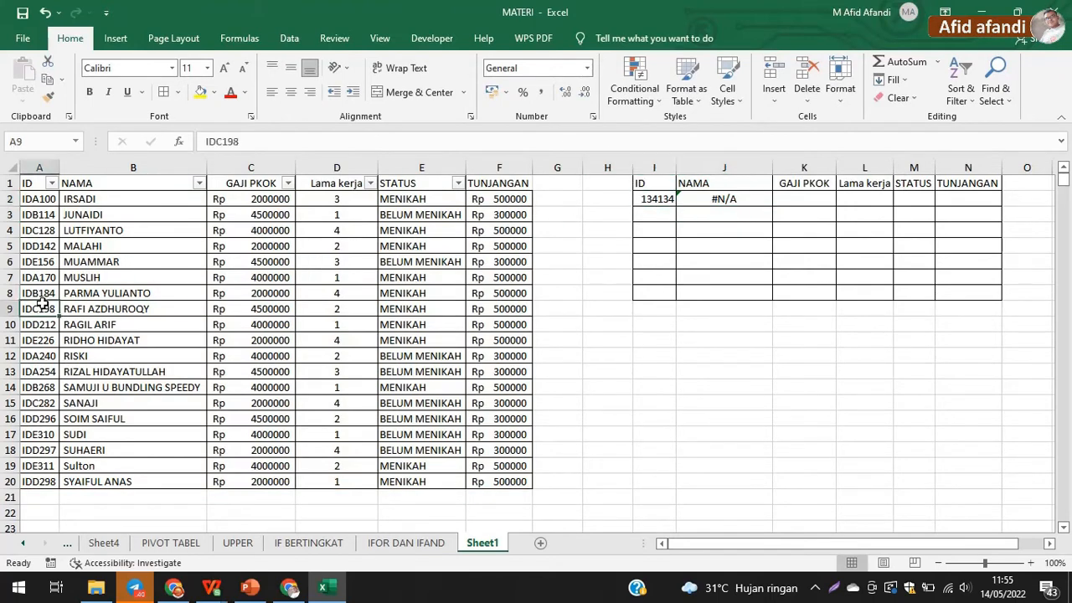
{"action": "key", "text": "ctrl+c"}
{"action": "left_click", "coordinate": [652, 199]}
{"action": "key", "text": "ctrl+v"}
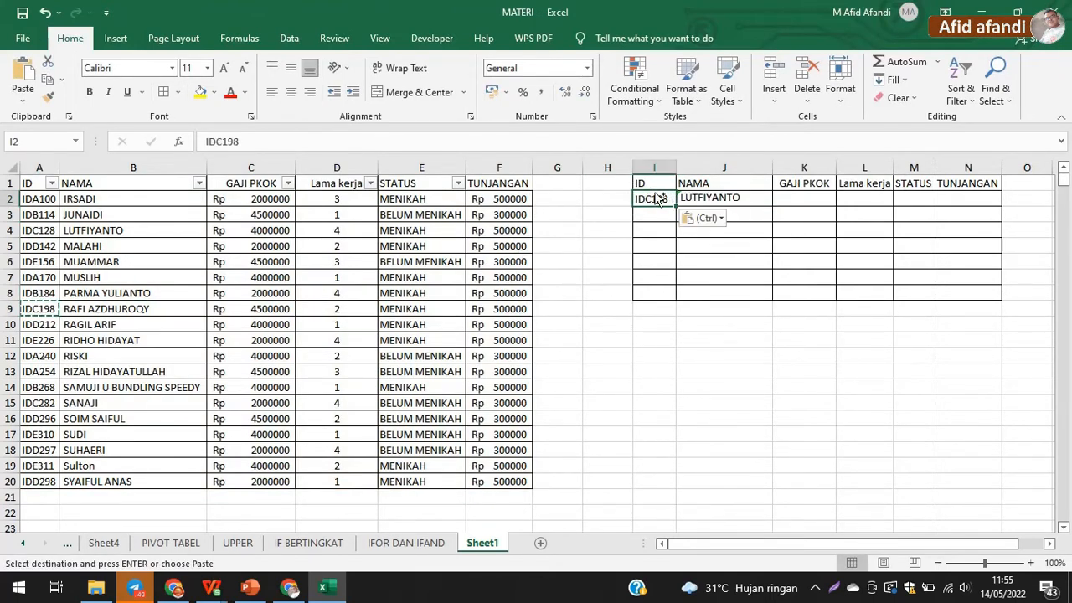
{"action": "left_click", "coordinate": [685, 198]}
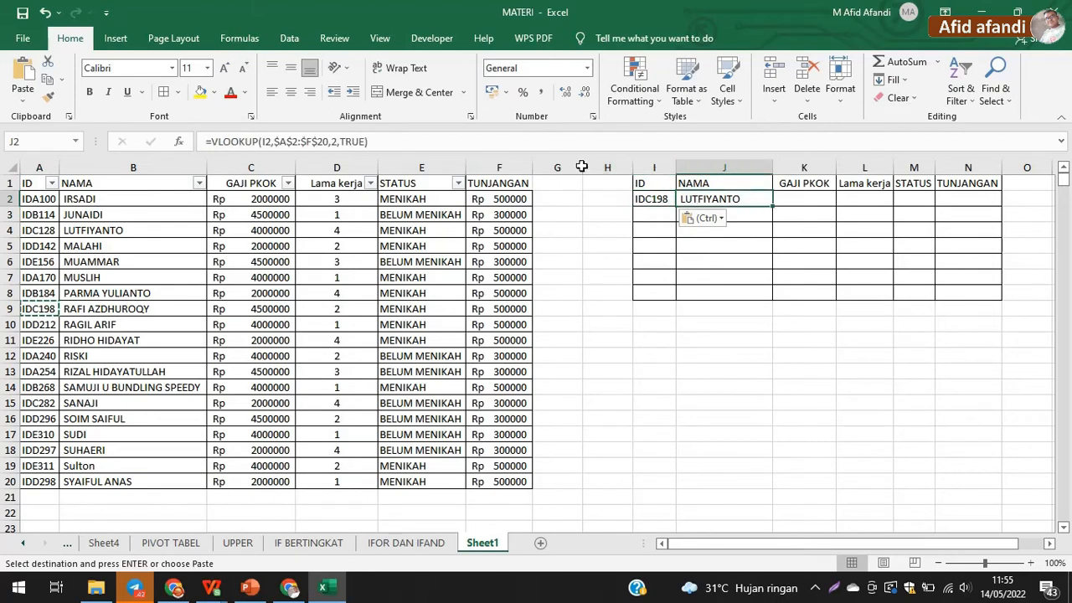
{"action": "left_click", "coordinate": [450, 142]}
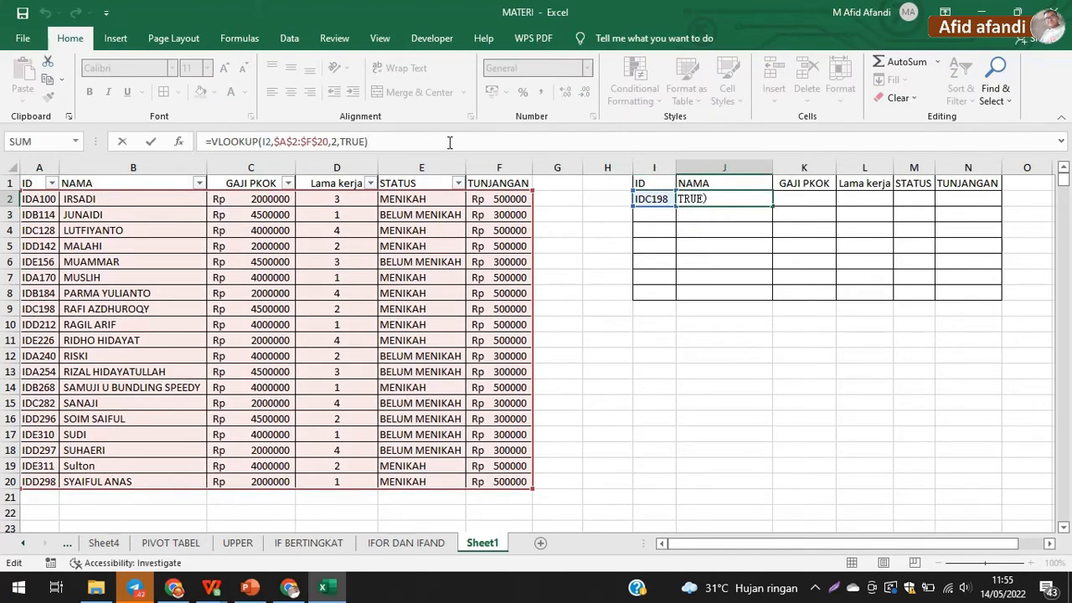
{"action": "key", "text": "Return"}
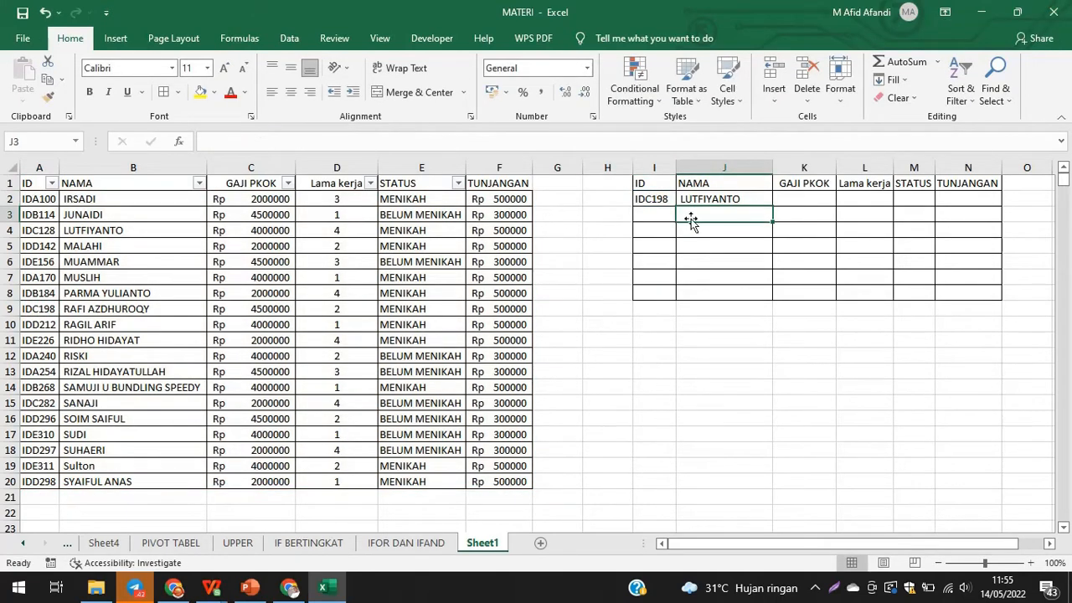
Step: Change the last digit of the ID in I2 to 7
{"action": "left_click", "coordinate": [661, 199]}
{"action": "left_click", "coordinate": [450, 139]}
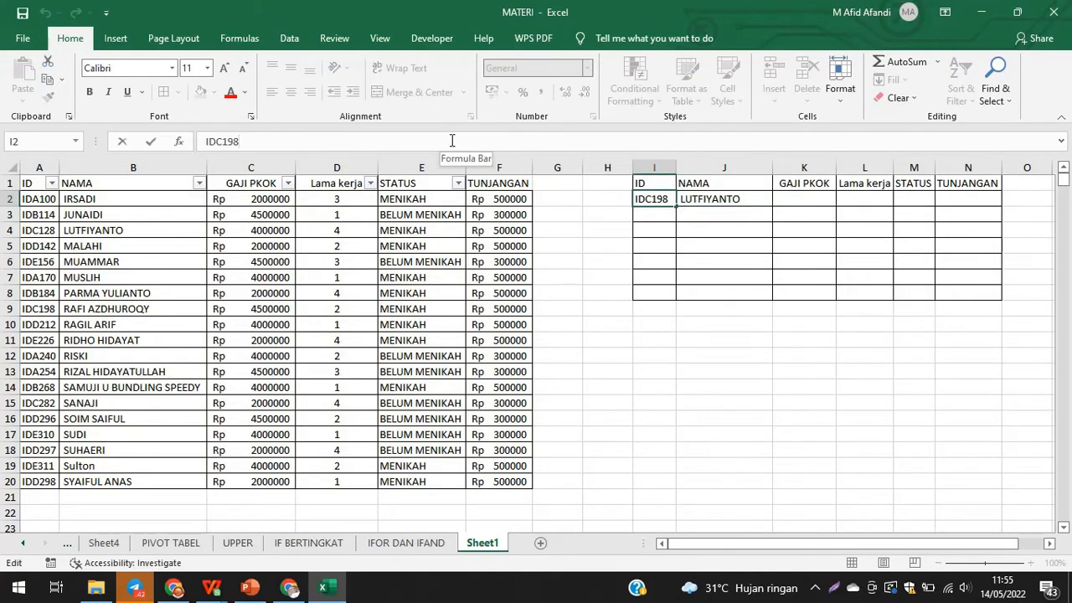
{"action": "key", "text": "BackSpace"}
{"action": "type", "text": "7"}
{"action": "key", "text": "Return"}
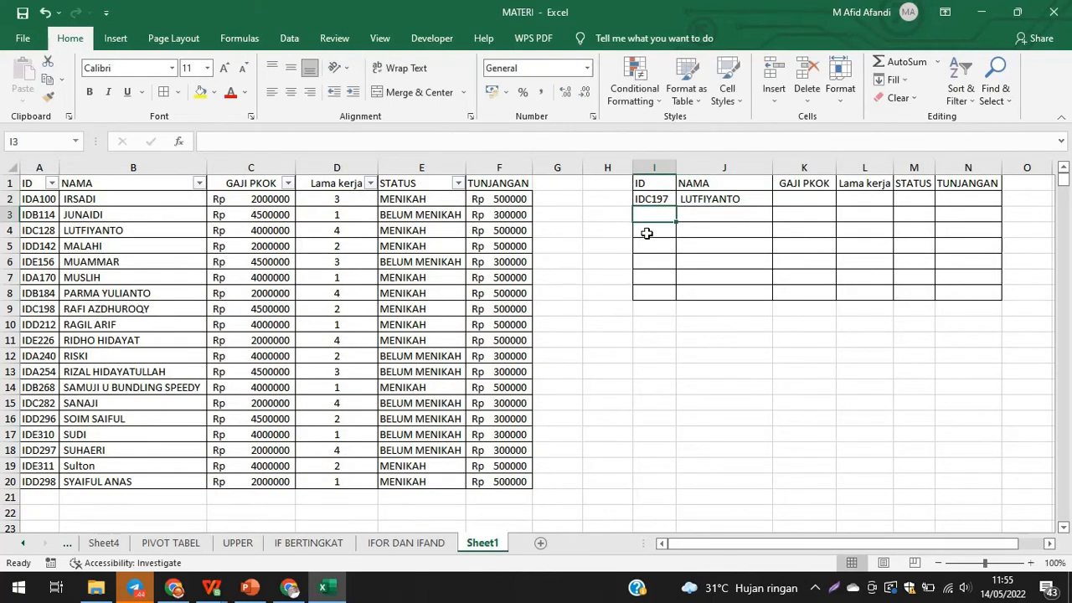
Step: Search the source IDs in A2:A20 for the ID held in I2
{"action": "left_click", "coordinate": [654, 200]}
{"action": "key", "text": "ctrl+c"}
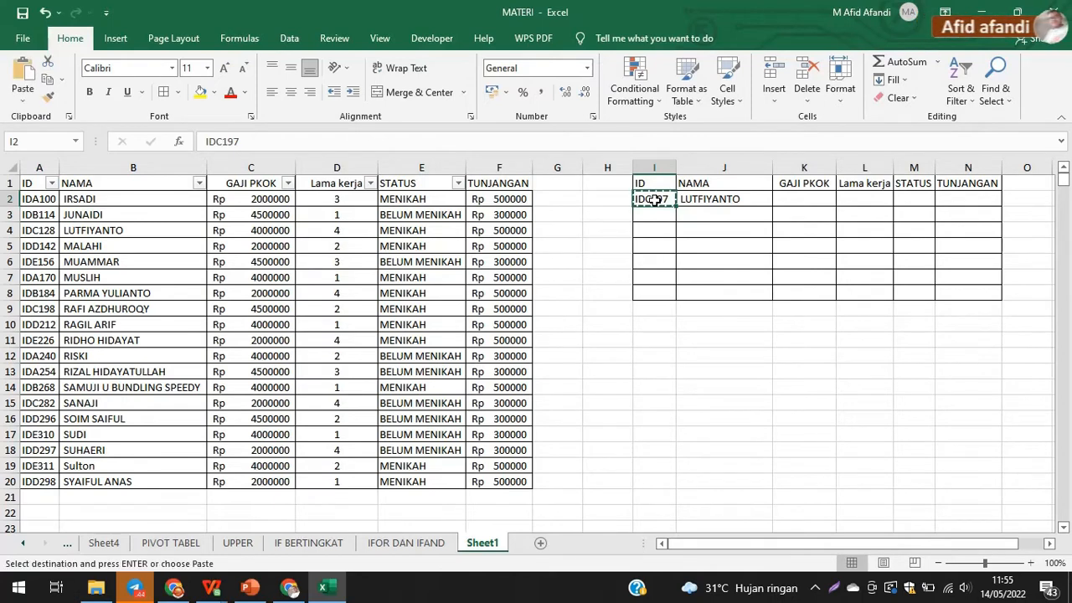
{"action": "left_click_drag", "start_coordinate": [40, 201], "coordinate": [55, 483]}
{"action": "key", "text": "ctrl+f"}
{"action": "key", "text": "ctrl+v"}
{"action": "key", "text": "Return"}
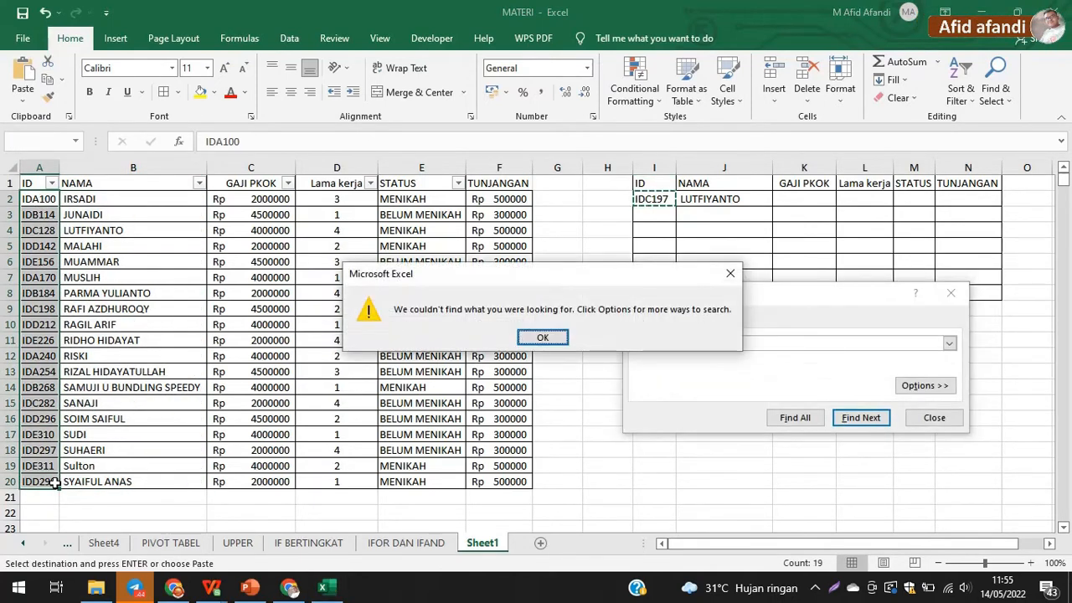
{"action": "left_click", "coordinate": [548, 335]}
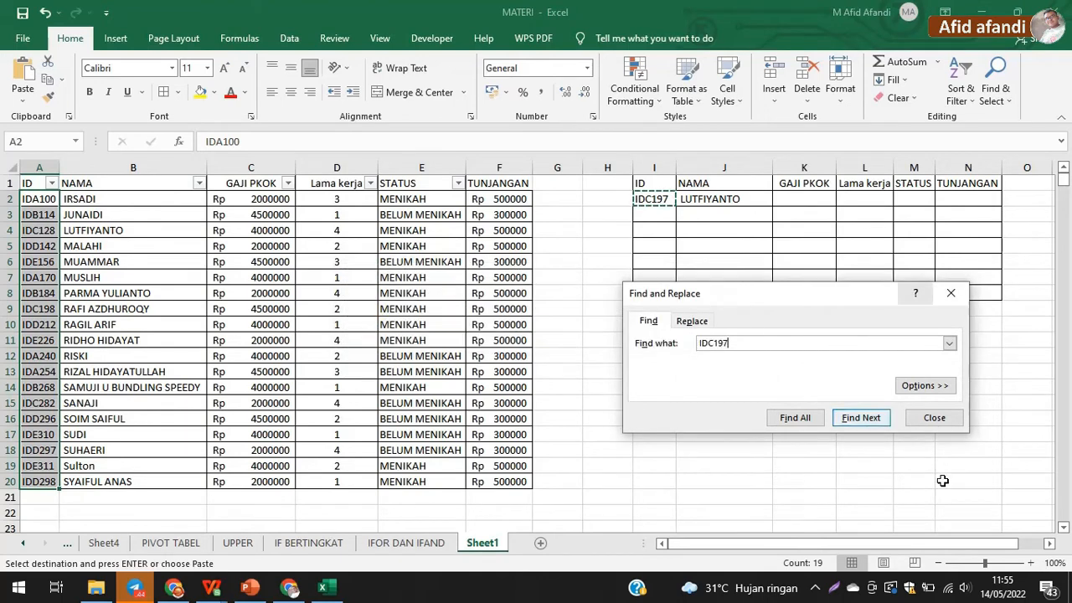
{"action": "left_click", "coordinate": [930, 418]}
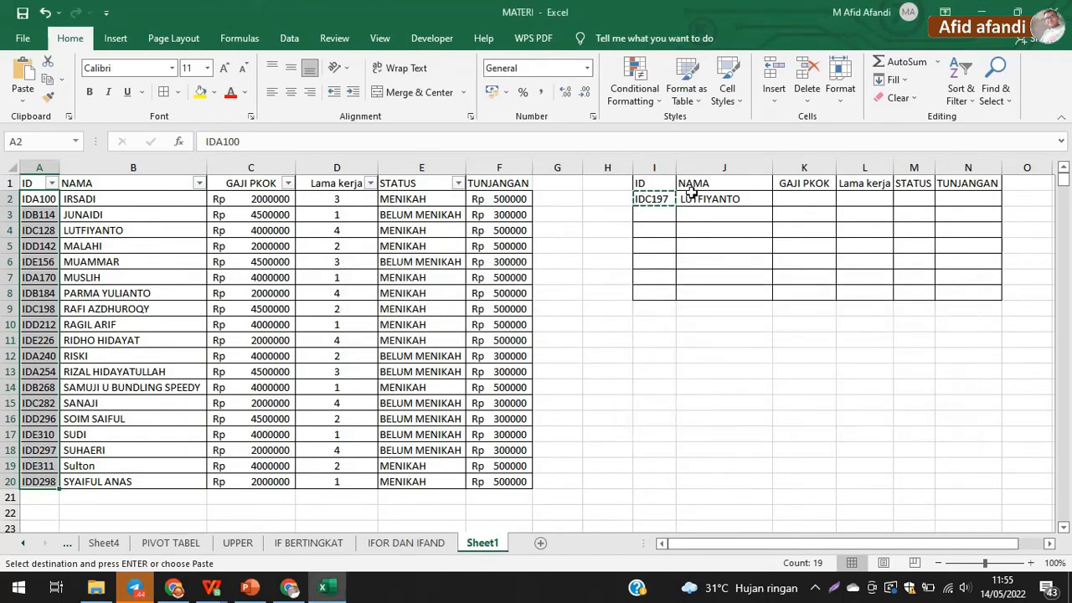
Step: Compare the ID in I2 and the name in J2 with the source ID column and row 4
{"action": "left_click", "coordinate": [699, 198]}
{"action": "left_click", "coordinate": [652, 198]}
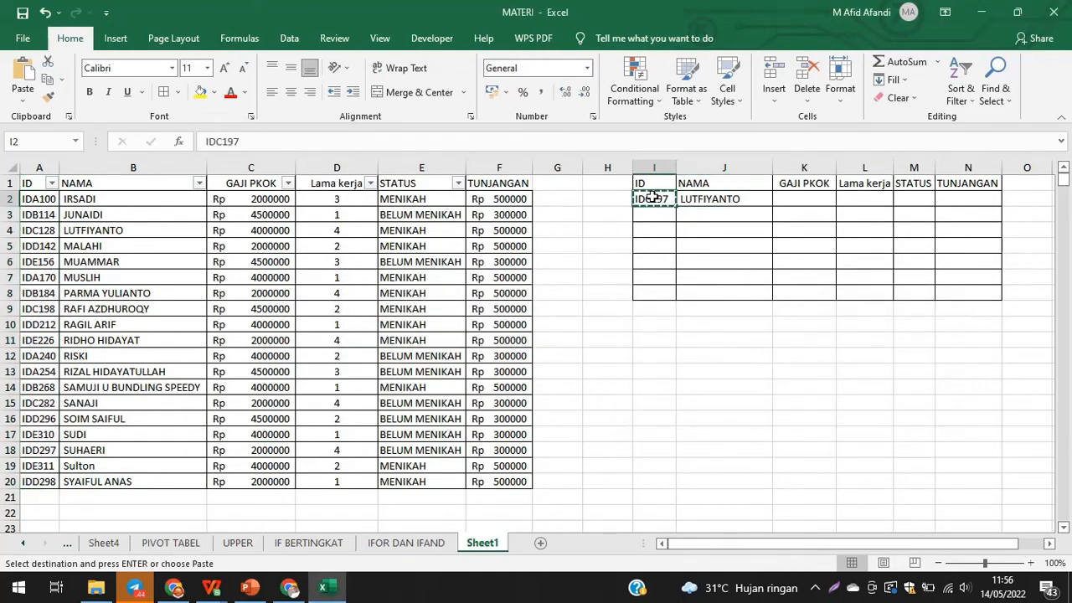
{"action": "left_click_drag", "start_coordinate": [46, 215], "coordinate": [38, 465]}
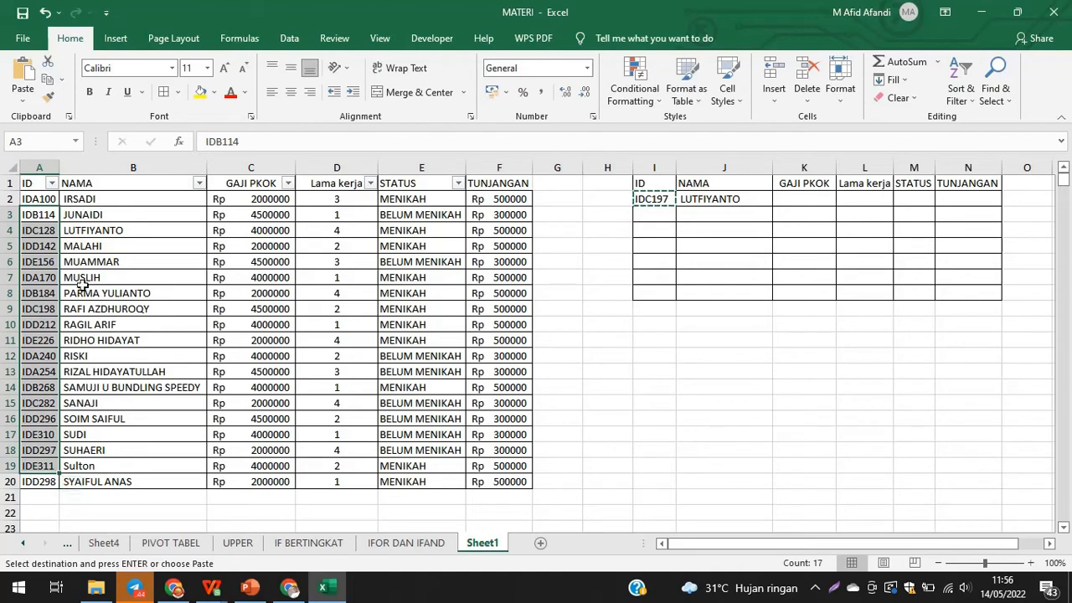
{"action": "left_click", "coordinate": [102, 230]}
{"action": "left_click", "coordinate": [38, 234]}
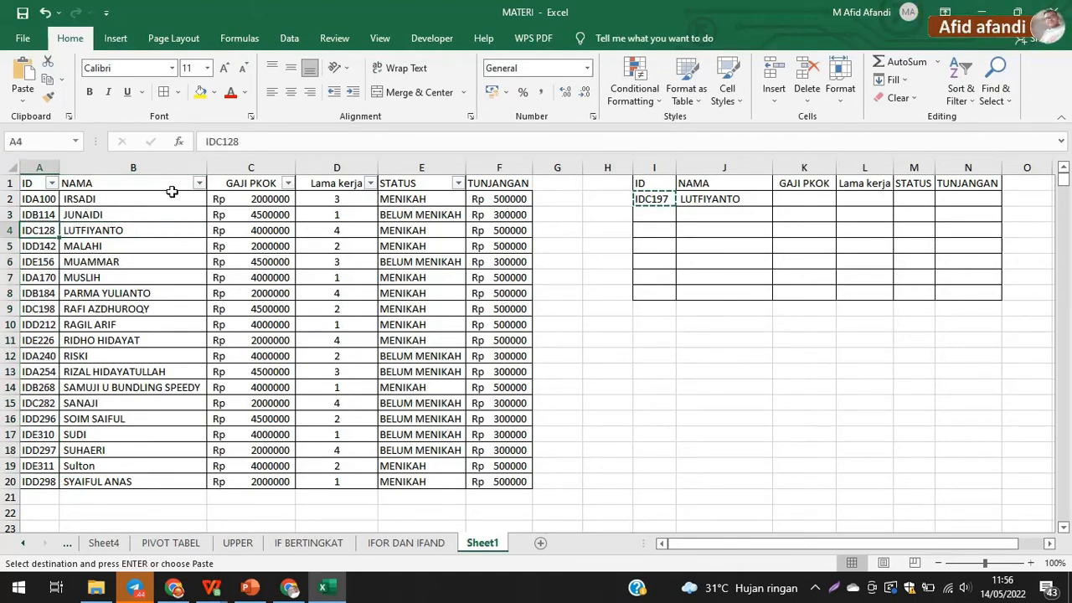
Step: Set the last argument of the J2 VLOOKUP formula to FALSE for an exact match
{"action": "left_click", "coordinate": [719, 199]}
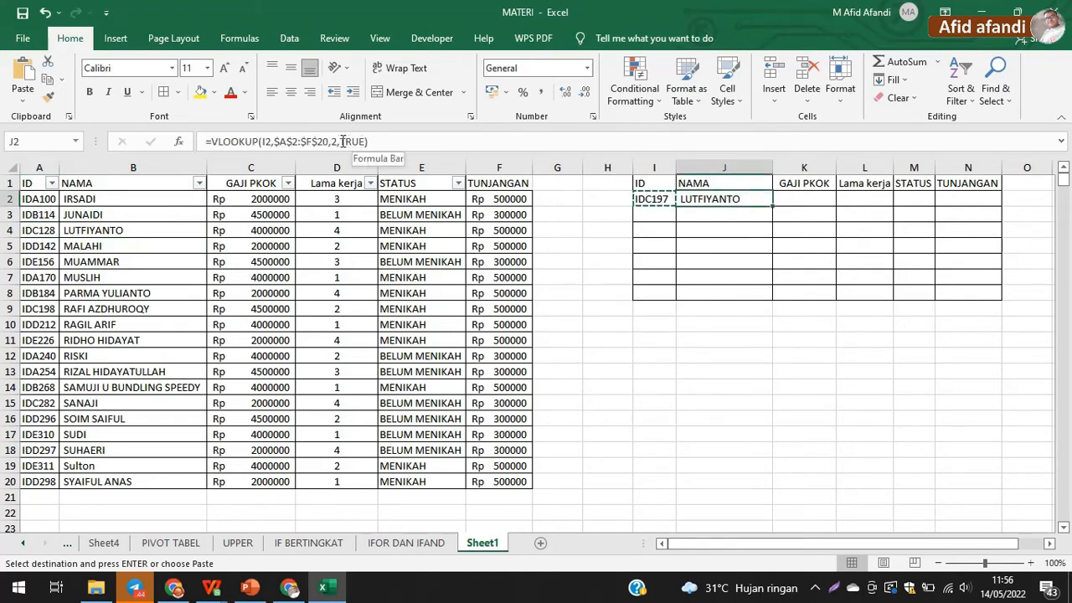
{"action": "left_click_drag", "start_coordinate": [387, 139], "coordinate": [340, 140]}
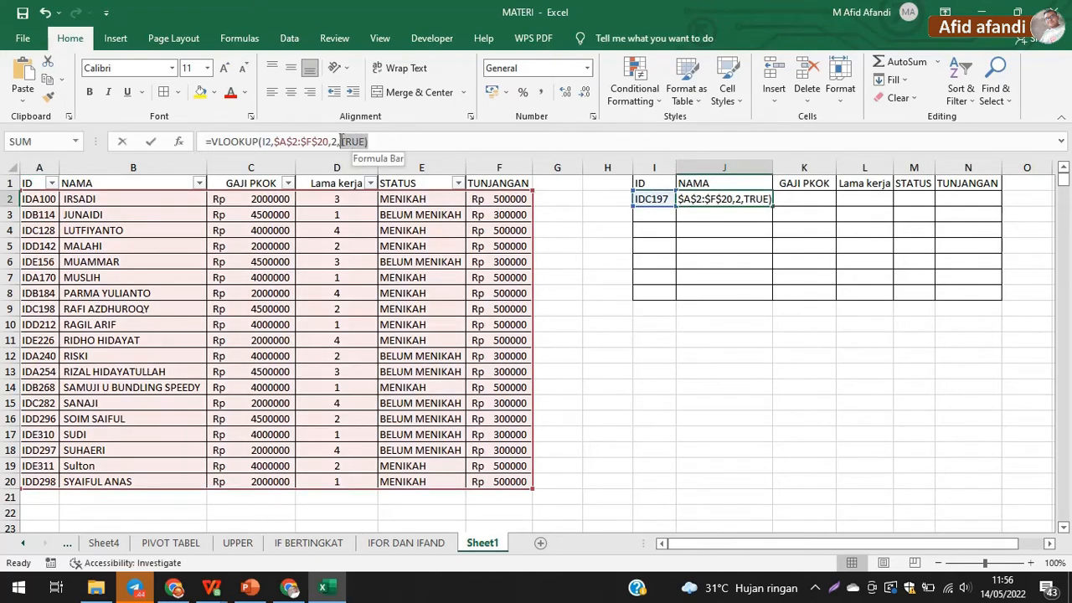
{"action": "type", "text": "FA"}
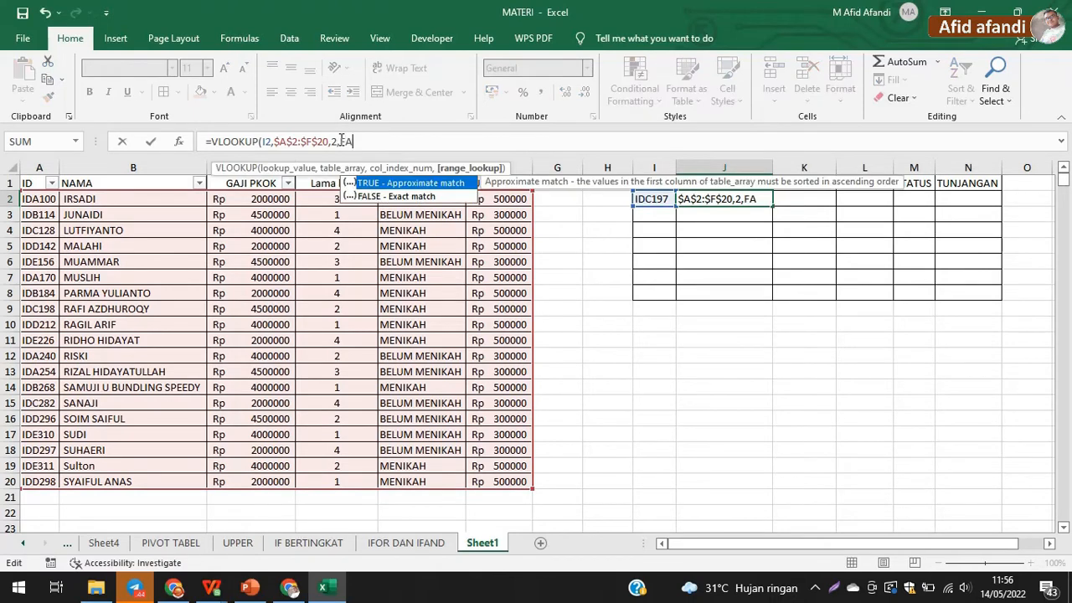
{"action": "double_click", "coordinate": [383, 197]}
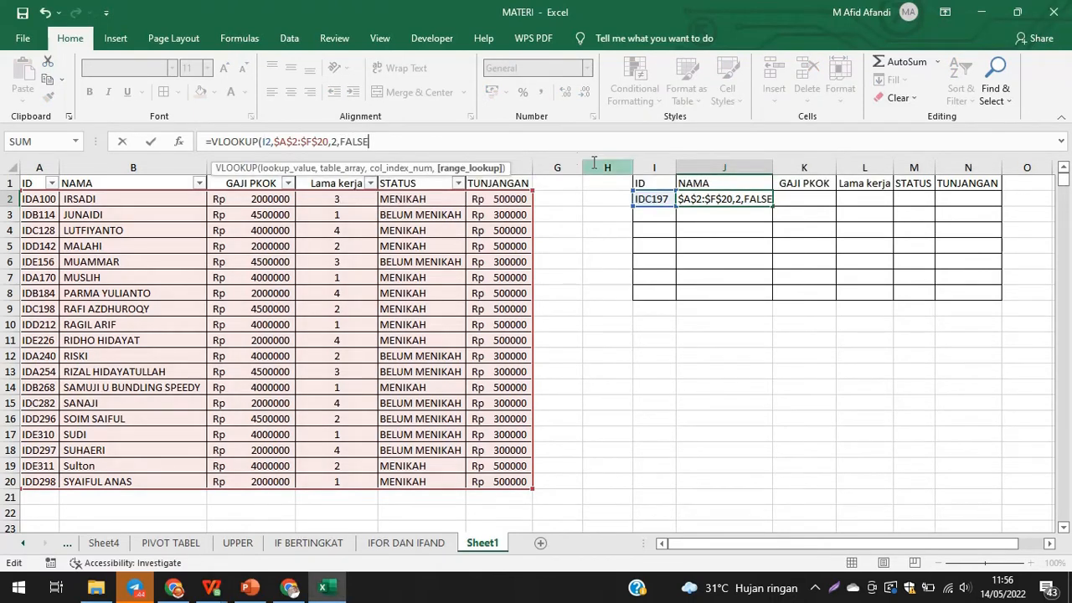
{"action": "key", "text": "Return"}
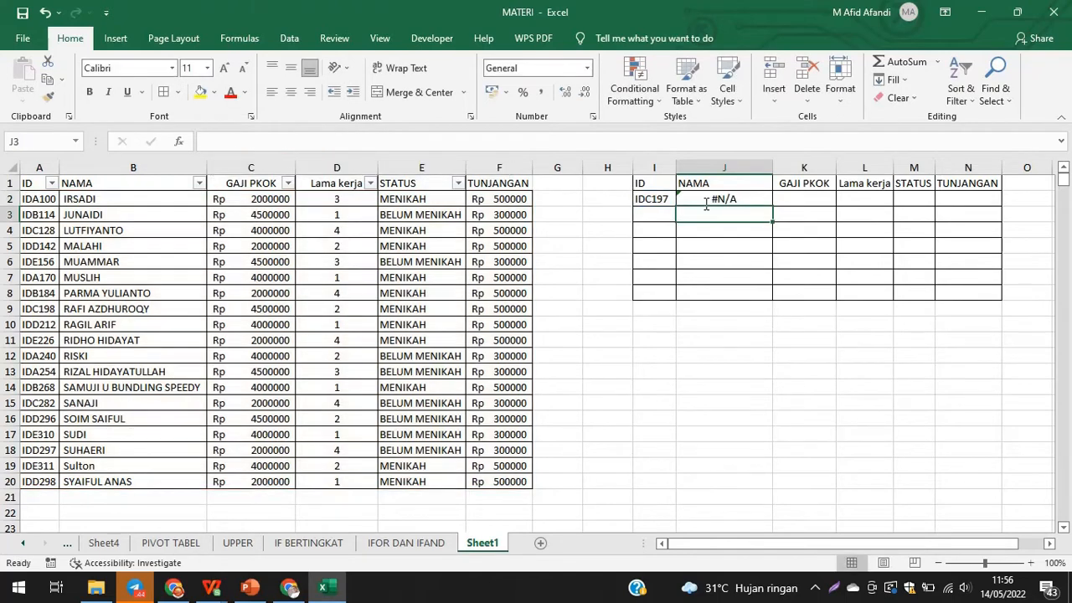
Step: Copy the ID from A14 into I2 and check the name returned in J2
{"action": "left_click", "coordinate": [695, 197]}
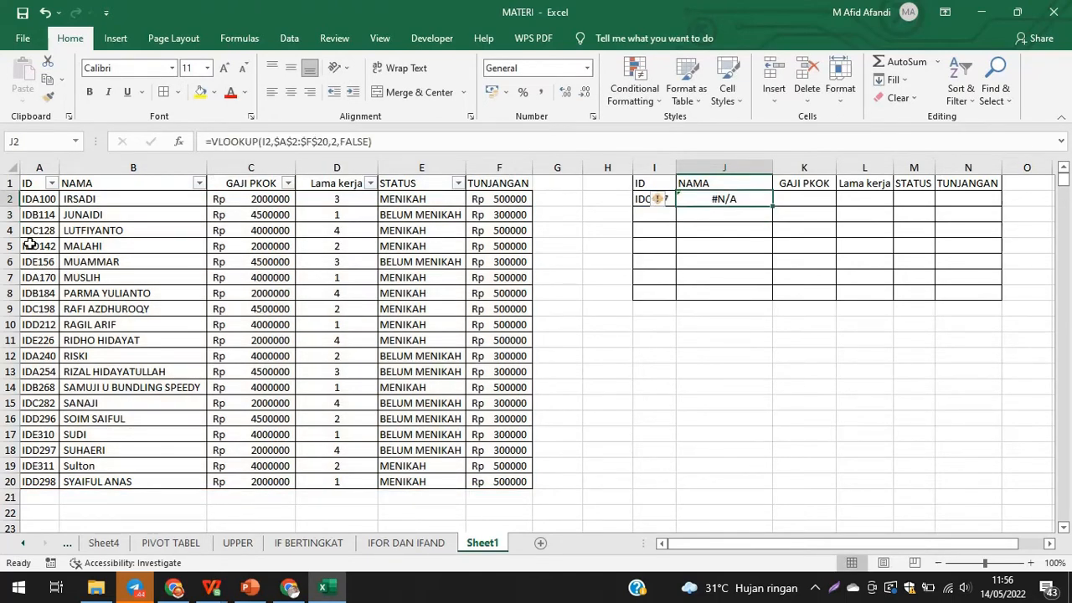
{"action": "left_click", "coordinate": [42, 309]}
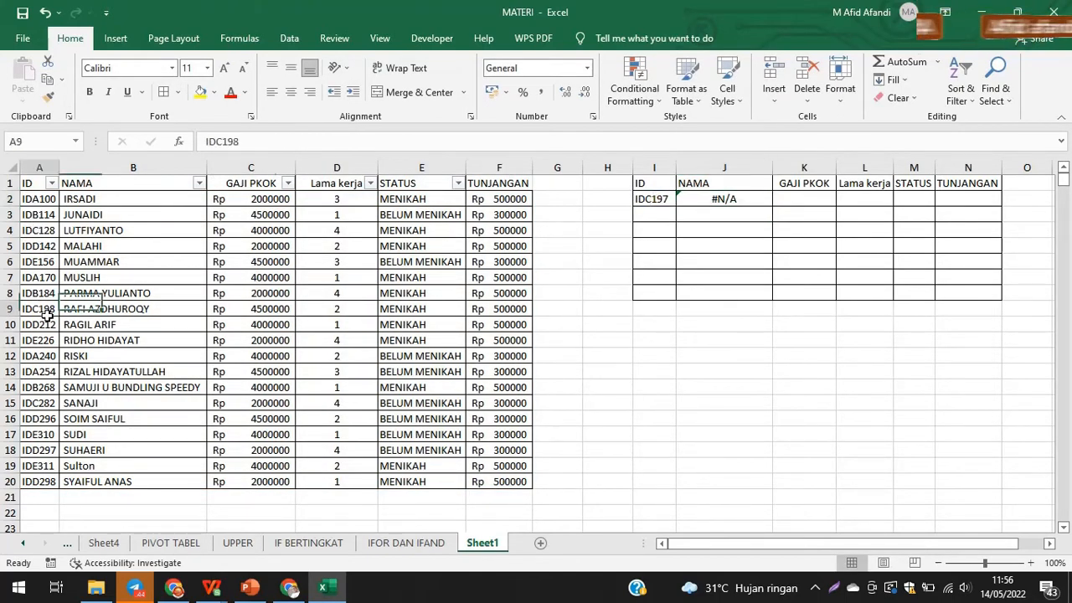
{"action": "left_click_drag", "start_coordinate": [41, 296], "coordinate": [39, 309]}
{"action": "left_click", "coordinate": [39, 294]}
{"action": "key", "text": "ctrl+c"}
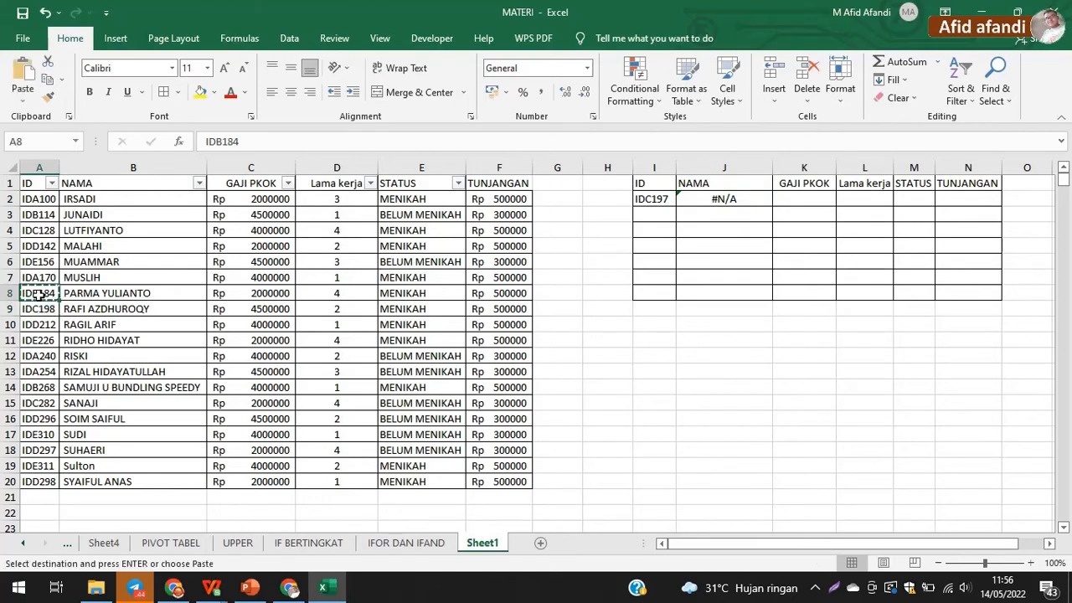
{"action": "left_click", "coordinate": [40, 387]}
{"action": "key", "text": "ctrl+c"}
{"action": "left_click", "coordinate": [651, 199]}
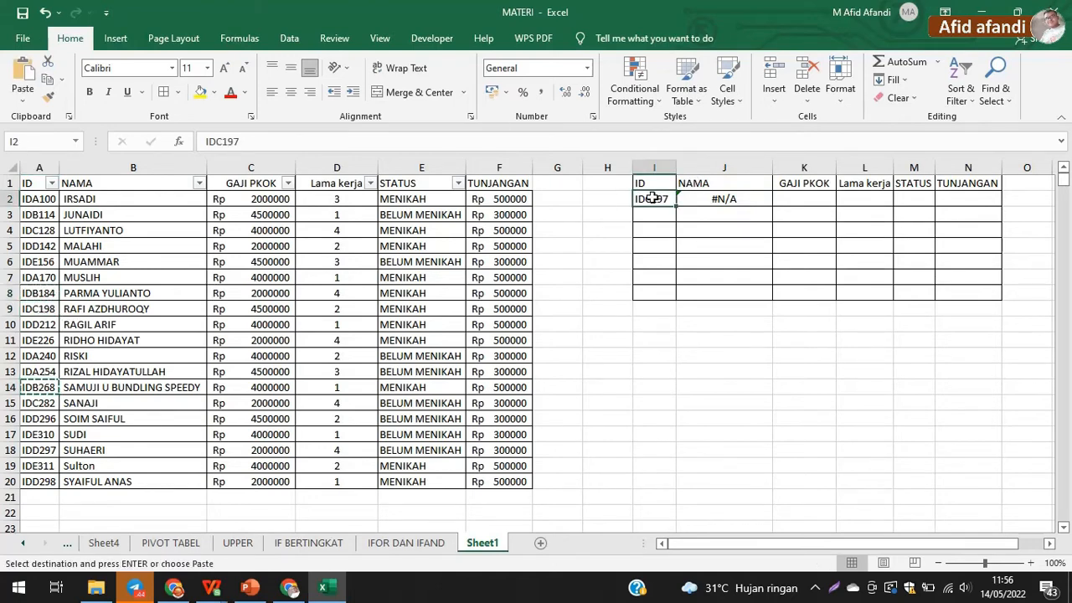
{"action": "key", "text": "ctrl+v"}
{"action": "left_click", "coordinate": [800, 259]}
{"action": "left_click", "coordinate": [731, 199]}
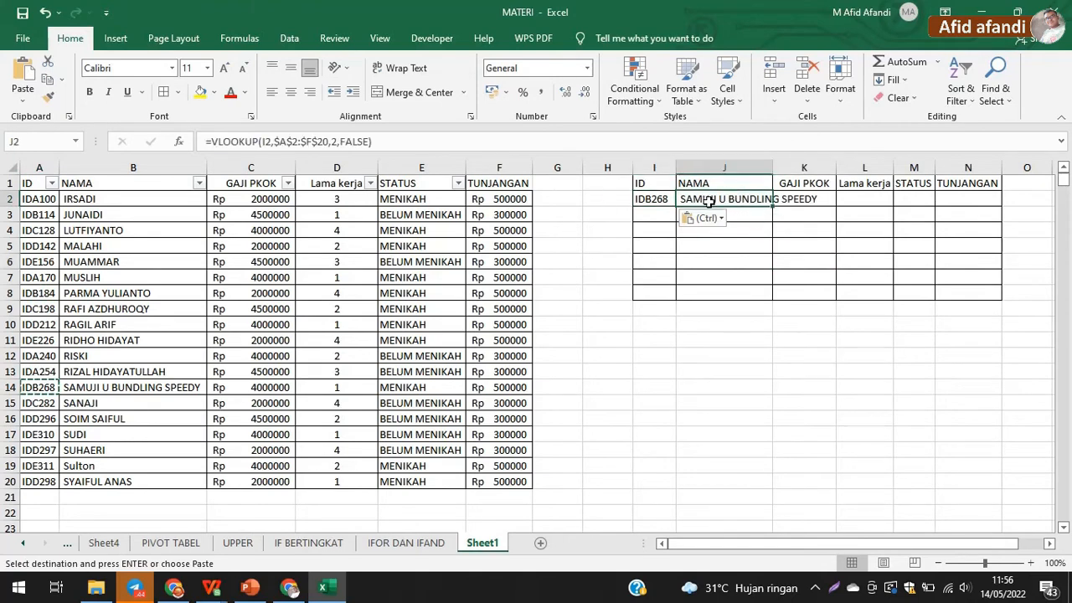
Step: Set the last argument of the J2 VLOOKUP formula to 0 and fit column J's width to its contents
{"action": "left_click", "coordinate": [381, 142]}
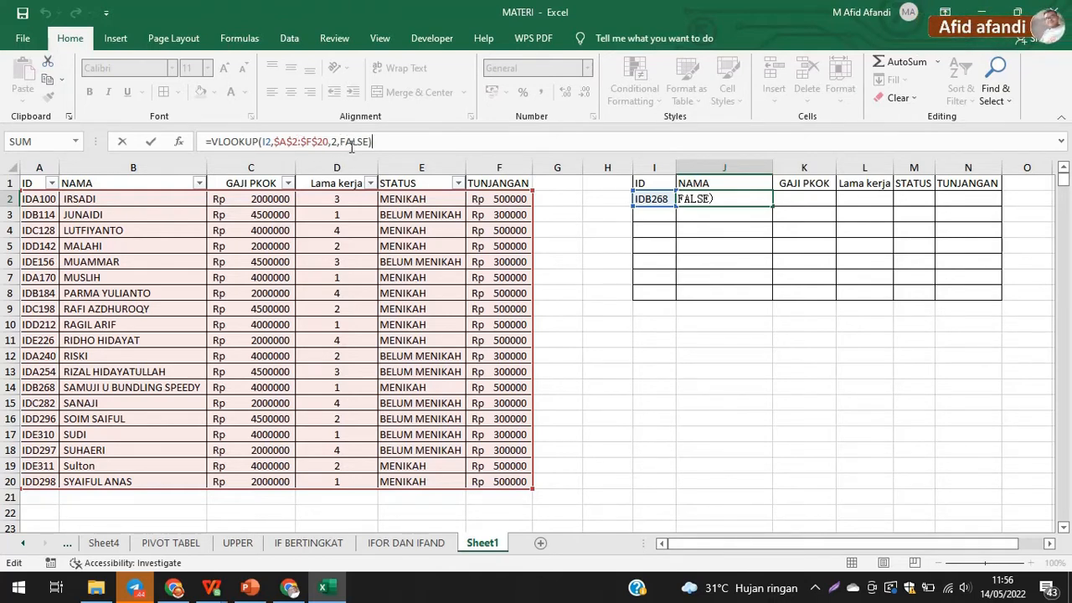
{"action": "left_click_drag", "start_coordinate": [341, 142], "coordinate": [378, 141]}
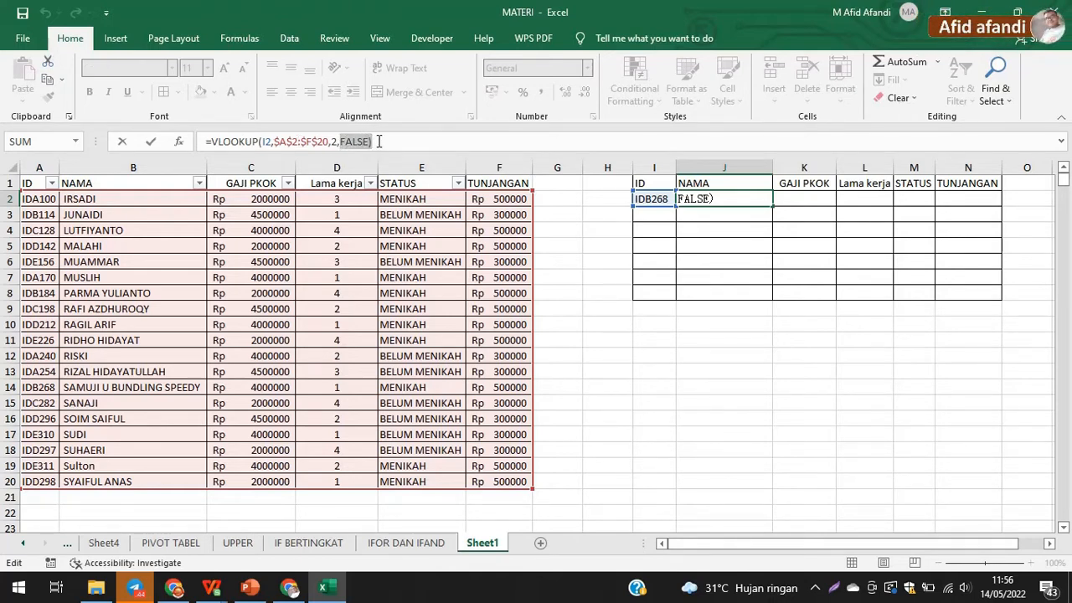
{"action": "type", "text": "0"}
{"action": "key", "text": "Return"}
{"action": "left_click", "coordinate": [718, 200]}
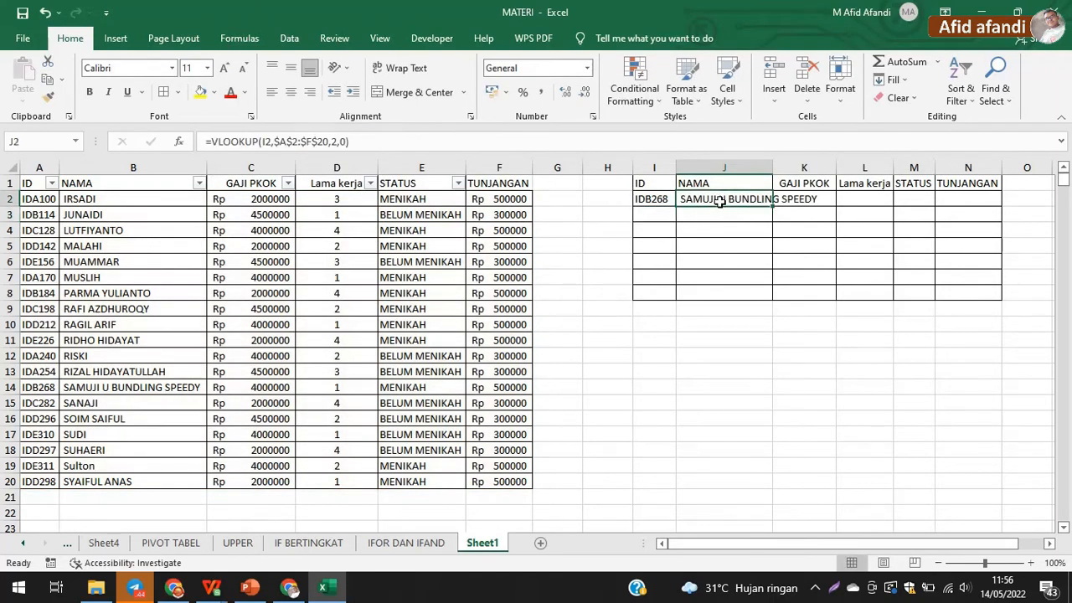
{"action": "double_click", "coordinate": [773, 167]}
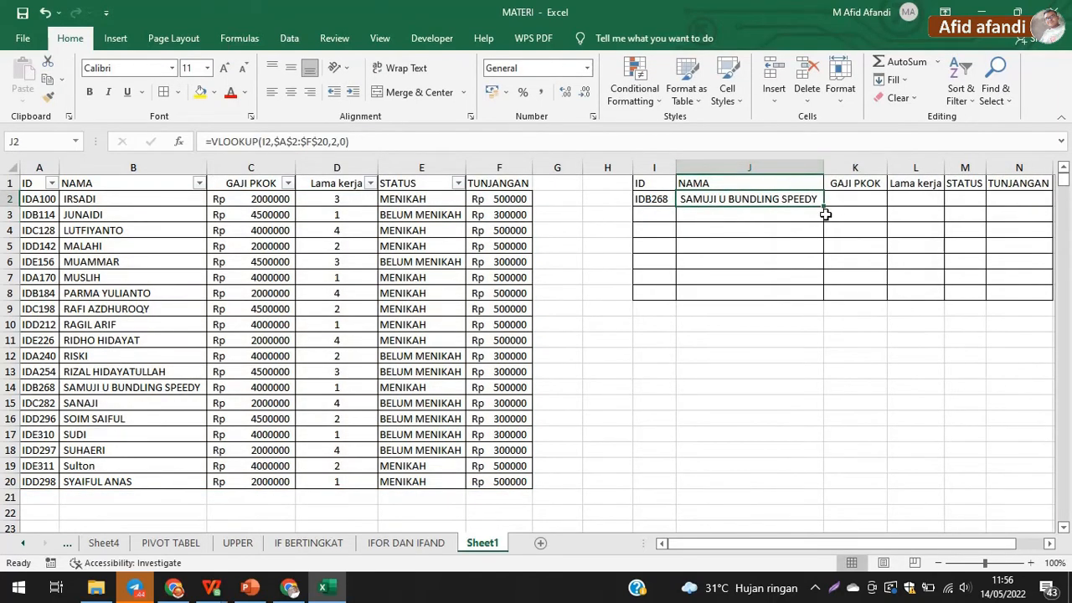
Step: Reuse the J2 formula in K2 with column index 3, giving =VLOOKUP(I2,$A$2:$F$20,3,0) for GAJI PKOK
{"action": "left_click", "coordinate": [842, 203]}
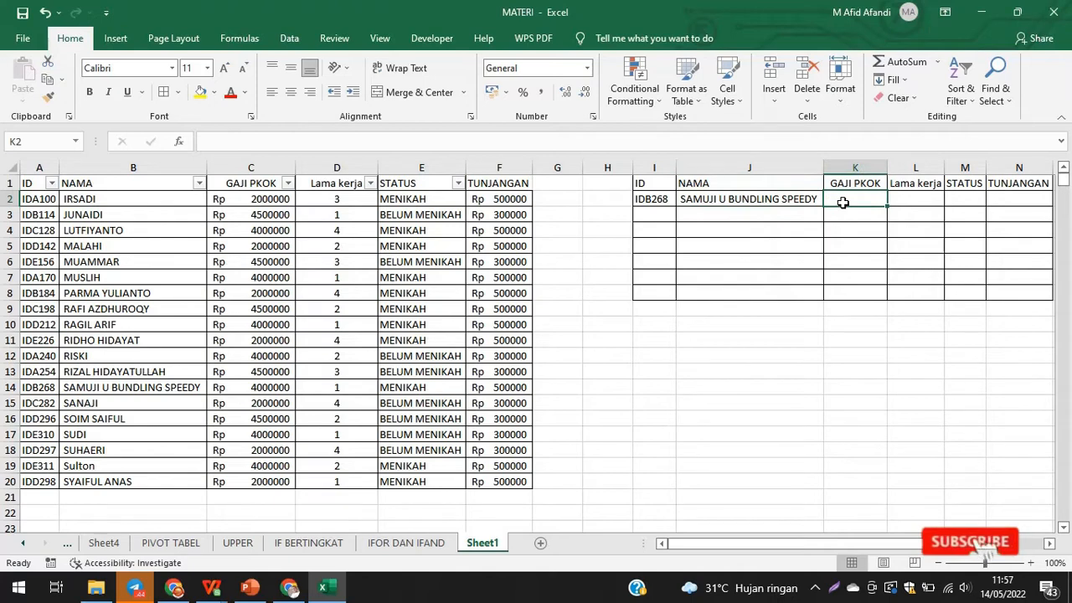
{"action": "left_click", "coordinate": [780, 200]}
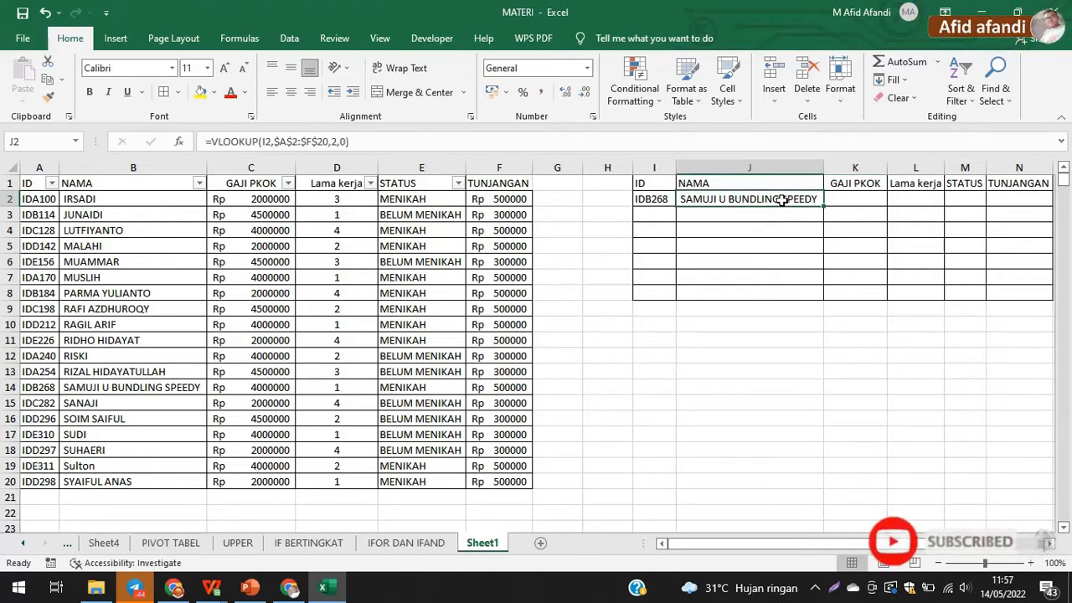
{"action": "left_click", "coordinate": [365, 145]}
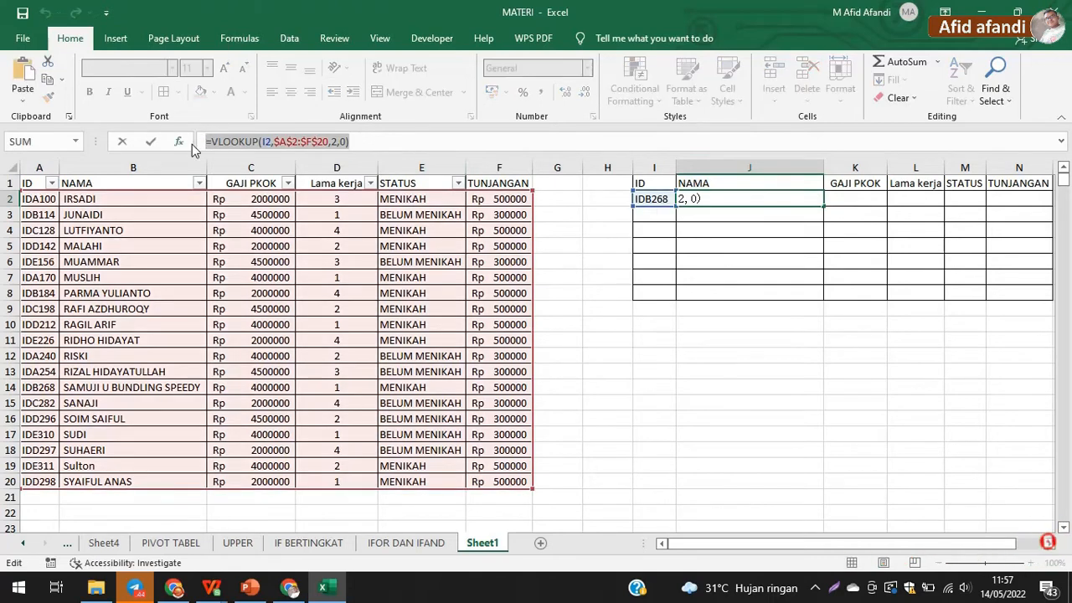
{"action": "key", "text": "Return"}
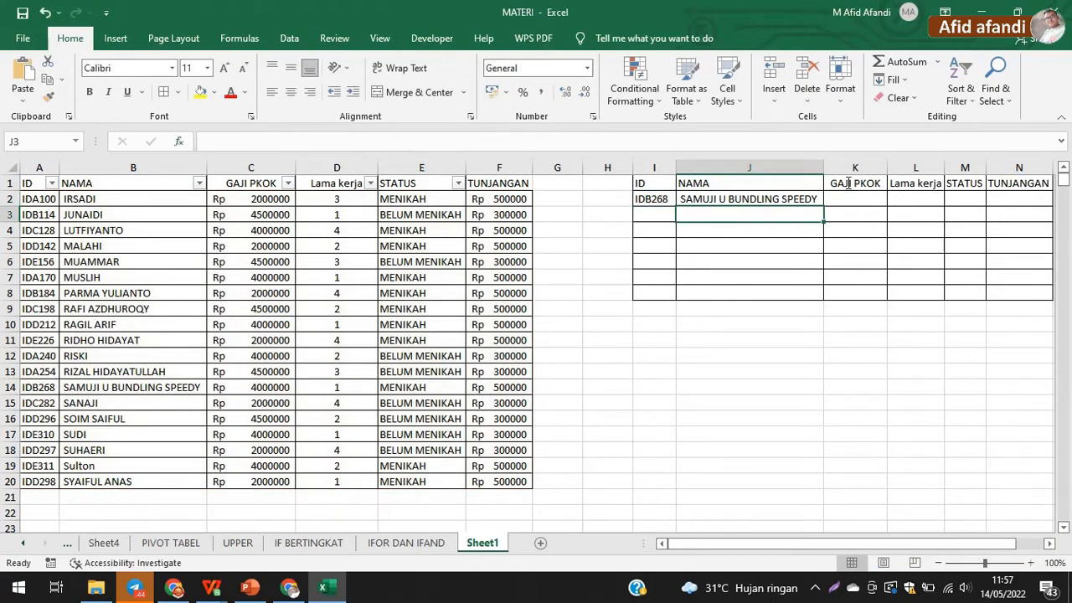
{"action": "left_click", "coordinate": [852, 204]}
{"action": "left_click", "coordinate": [529, 142]}
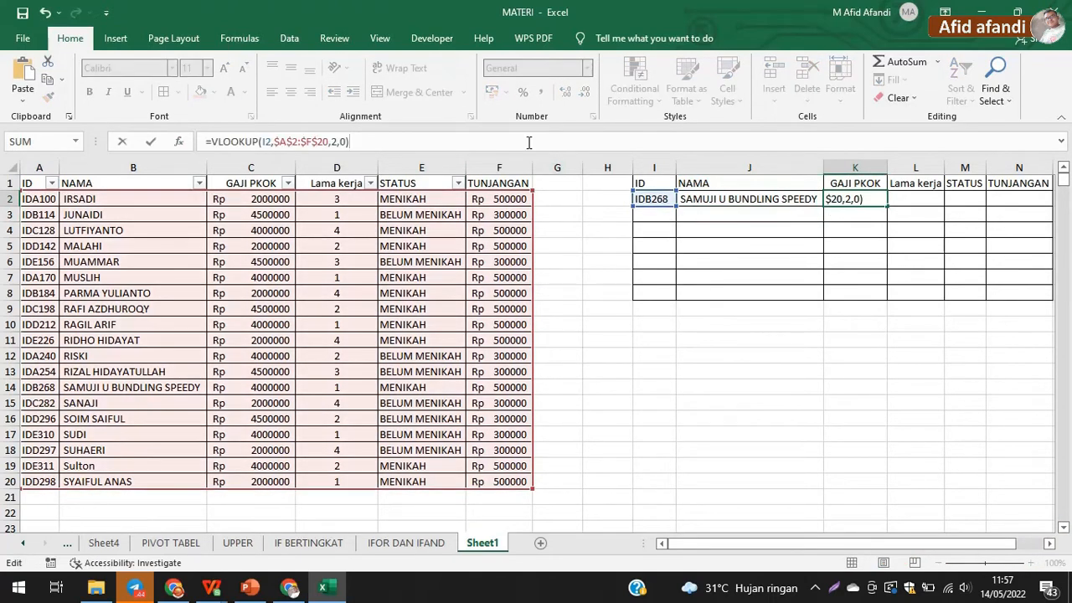
{"action": "key", "text": "BackSpace"}
{"action": "key", "text": "BackSpace"}
{"action": "key", "text": "BackSpace"}
{"action": "key", "text": "BackSpace"}
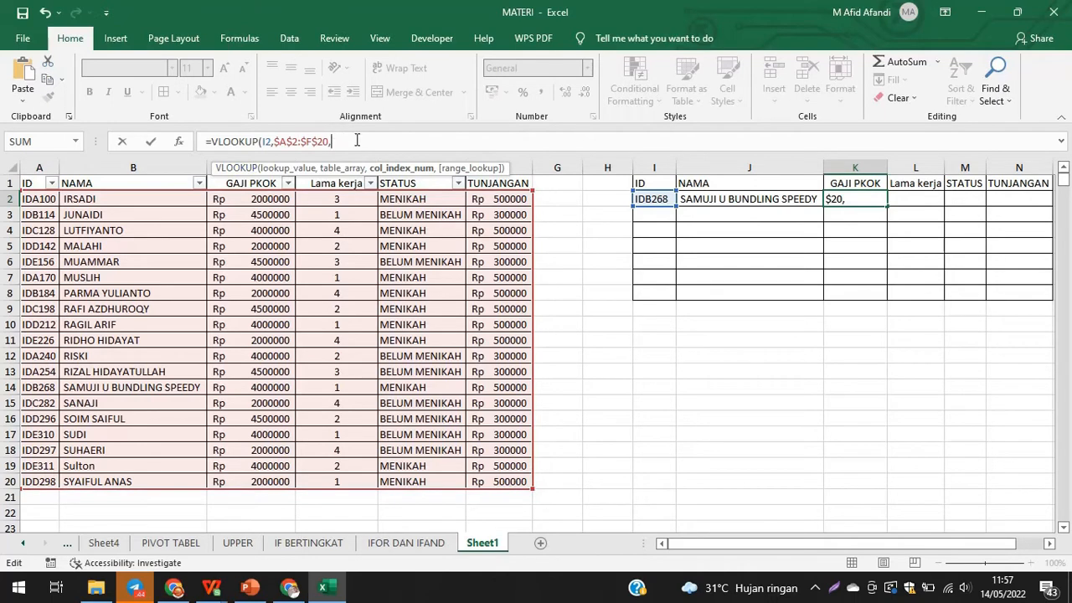
{"action": "type", "text": "3,0"}
{"action": "key", "text": "Return"}
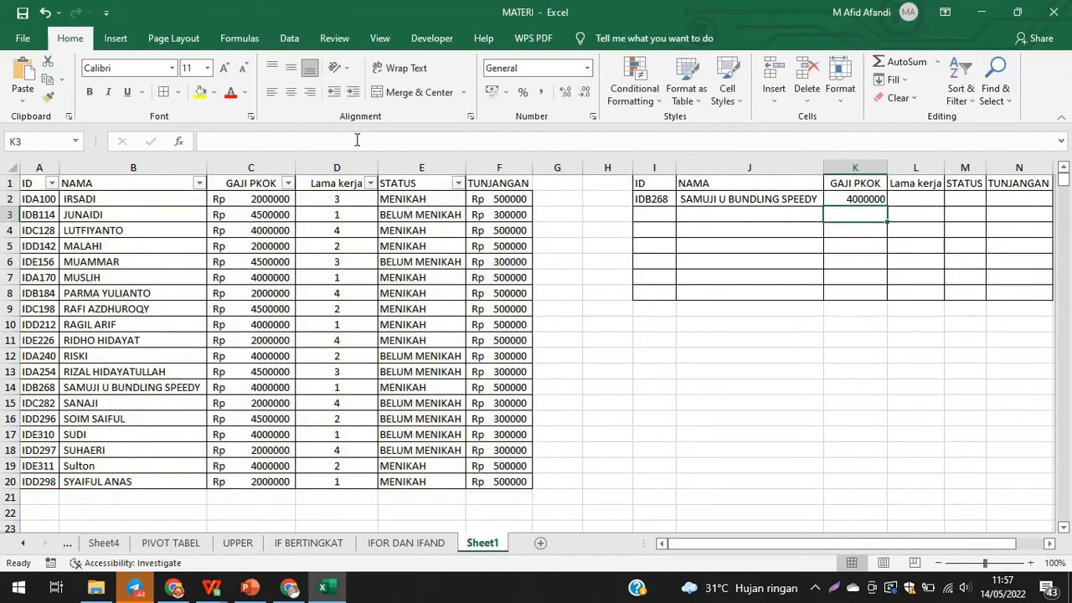
Step: Compare the salary returned in K2 with the name and GAJI PKOK in source row 14
{"action": "left_click", "coordinate": [852, 198]}
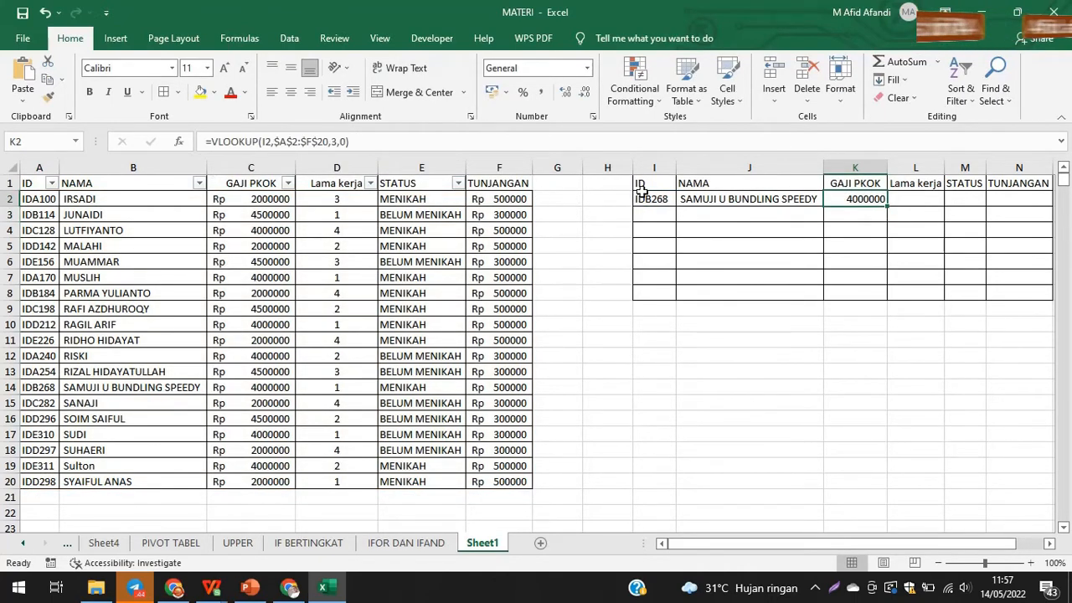
{"action": "left_click", "coordinate": [132, 389]}
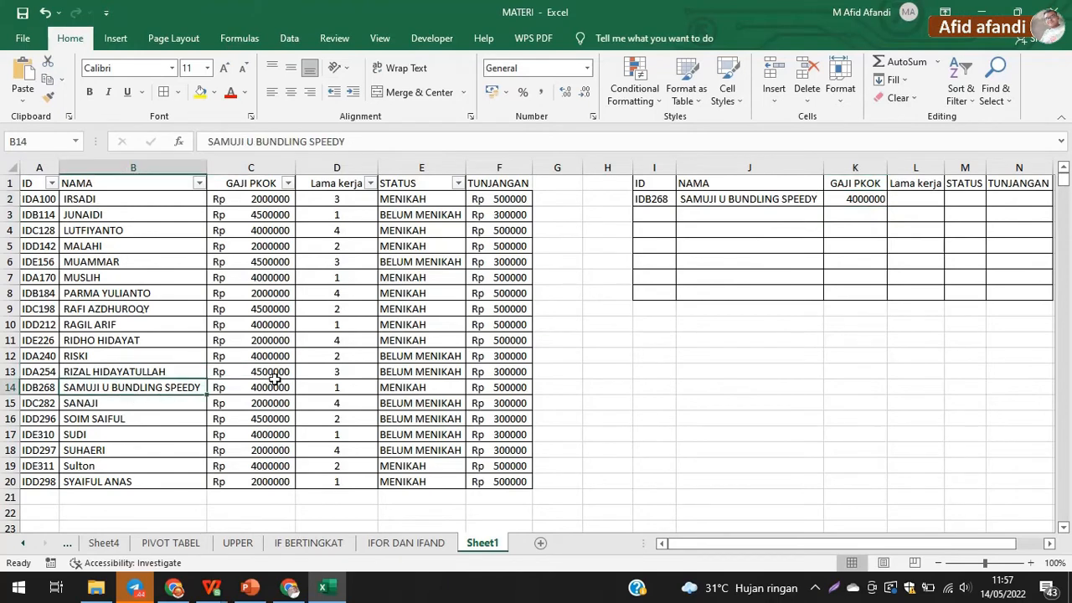
{"action": "left_click", "coordinate": [283, 387]}
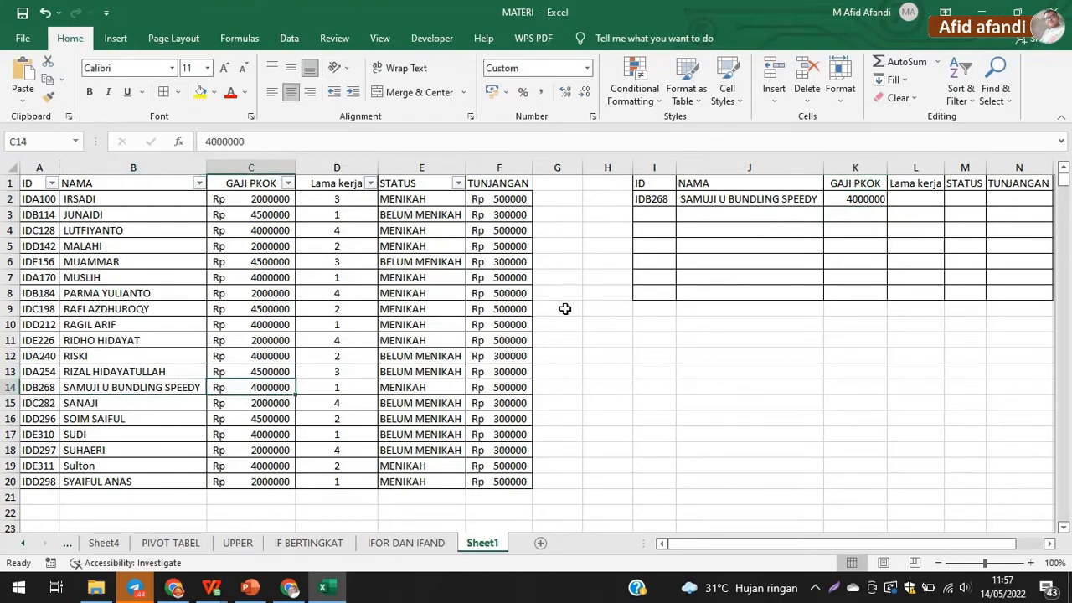
{"action": "left_click", "coordinate": [874, 199]}
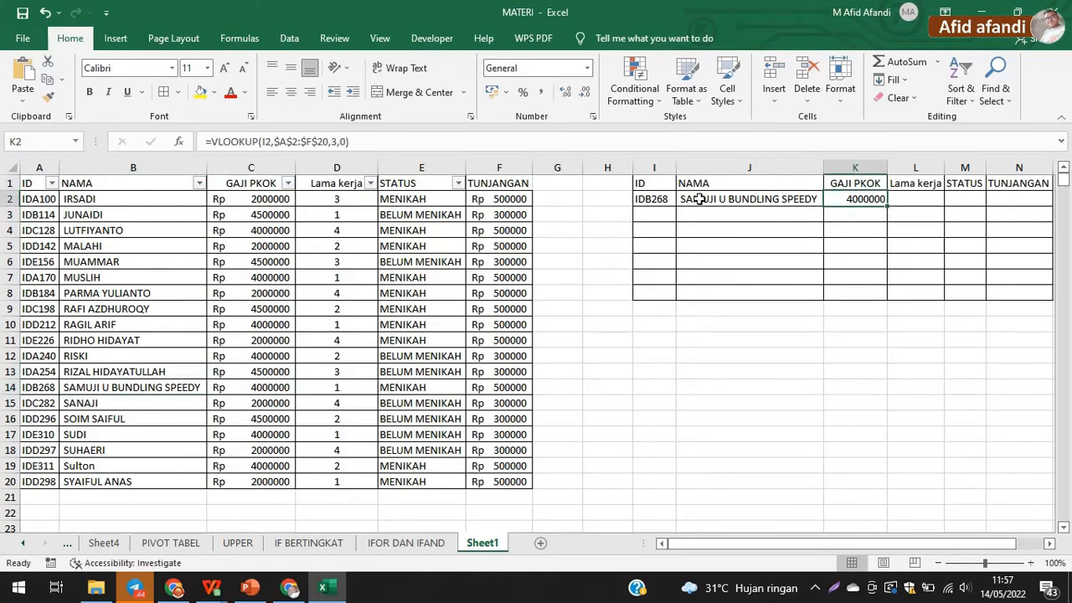
Step: Examine the absolute table range $A$2:$F$20 in the J2 VLOOKUP formula
{"action": "left_click", "coordinate": [699, 199]}
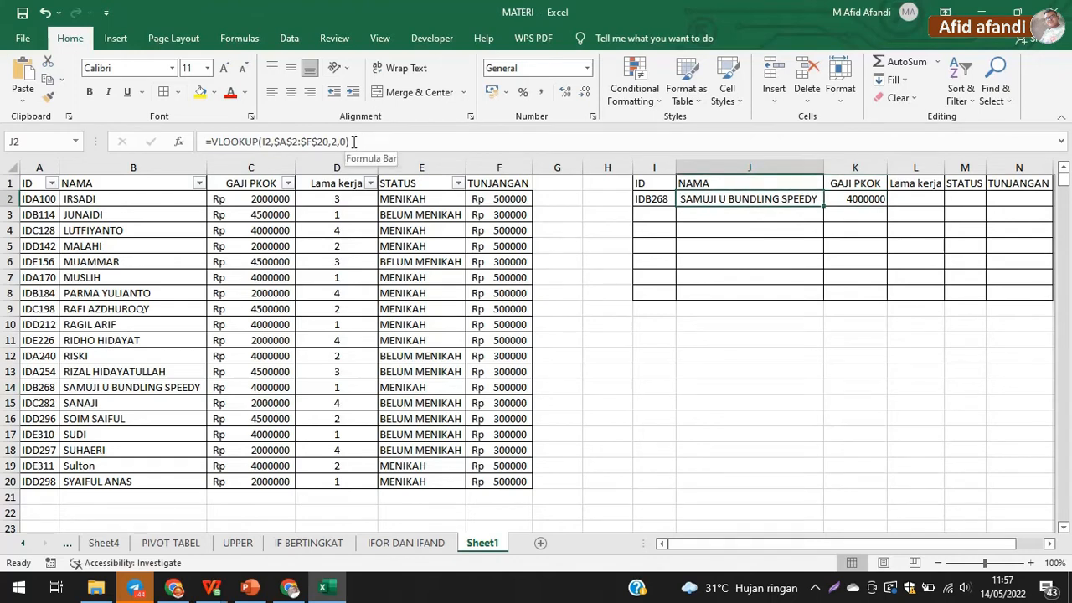
{"action": "left_click", "coordinate": [301, 142]}
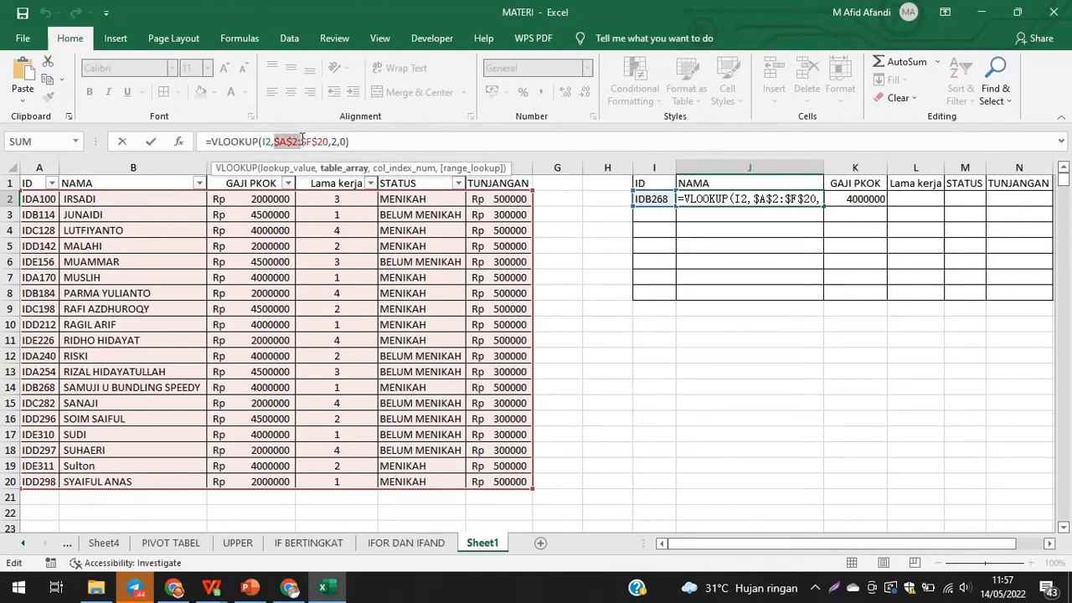
{"action": "left_click_drag", "start_coordinate": [301, 140], "coordinate": [328, 141]}
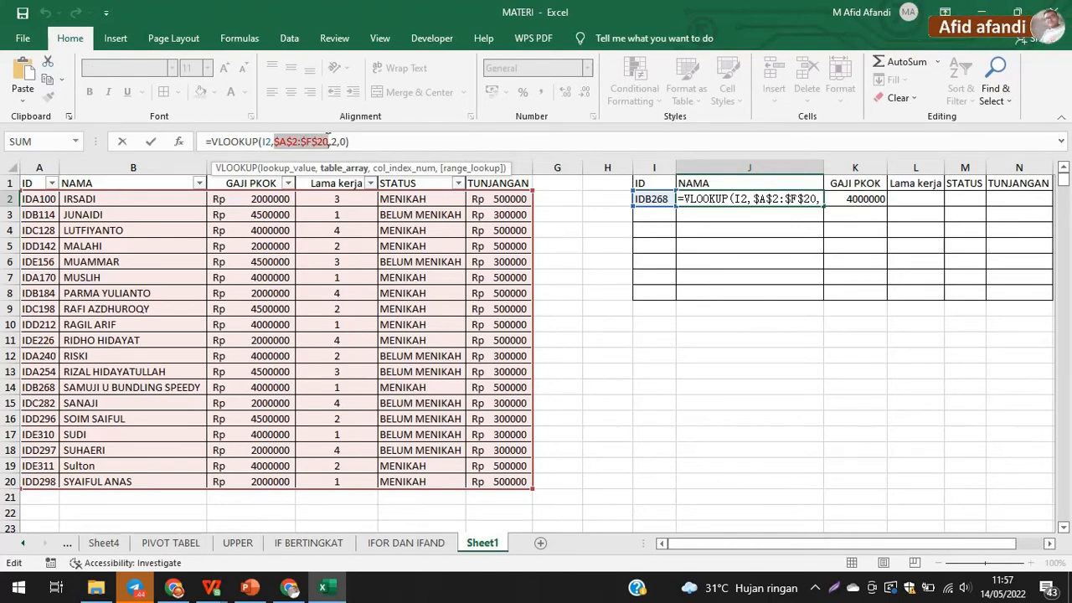
{"action": "key", "text": "Return"}
Step: Copy the J2 formula down to J3 and check the table range it refers to
{"action": "left_click_drag", "start_coordinate": [673, 201], "coordinate": [723, 198]}
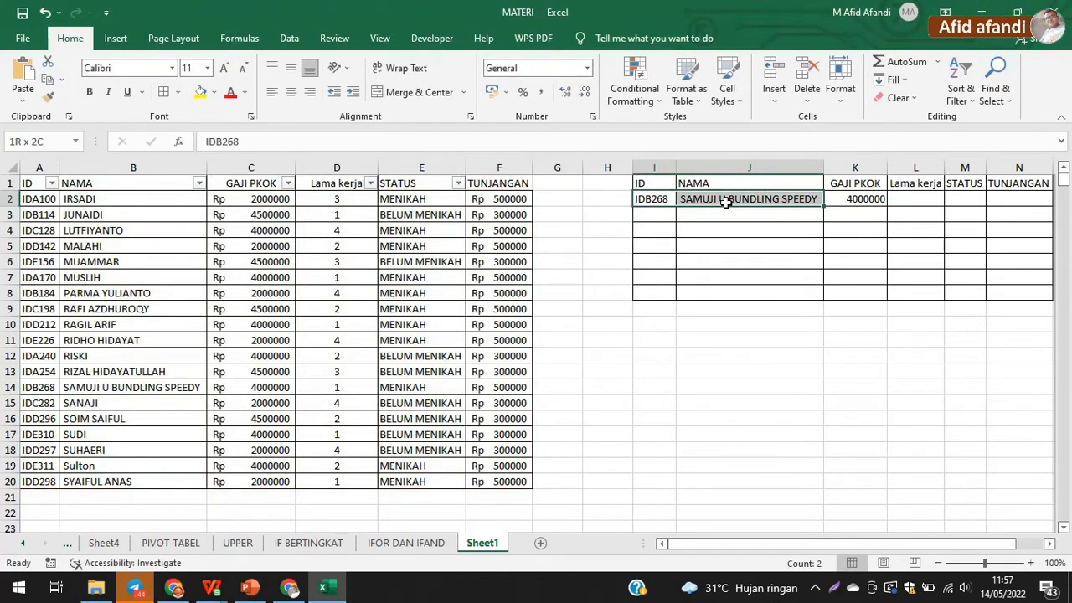
{"action": "left_click", "coordinate": [782, 198]}
{"action": "left_click_drag", "start_coordinate": [826, 206], "coordinate": [773, 216]}
{"action": "left_click", "coordinate": [773, 214]}
{"action": "left_click", "coordinate": [298, 140]}
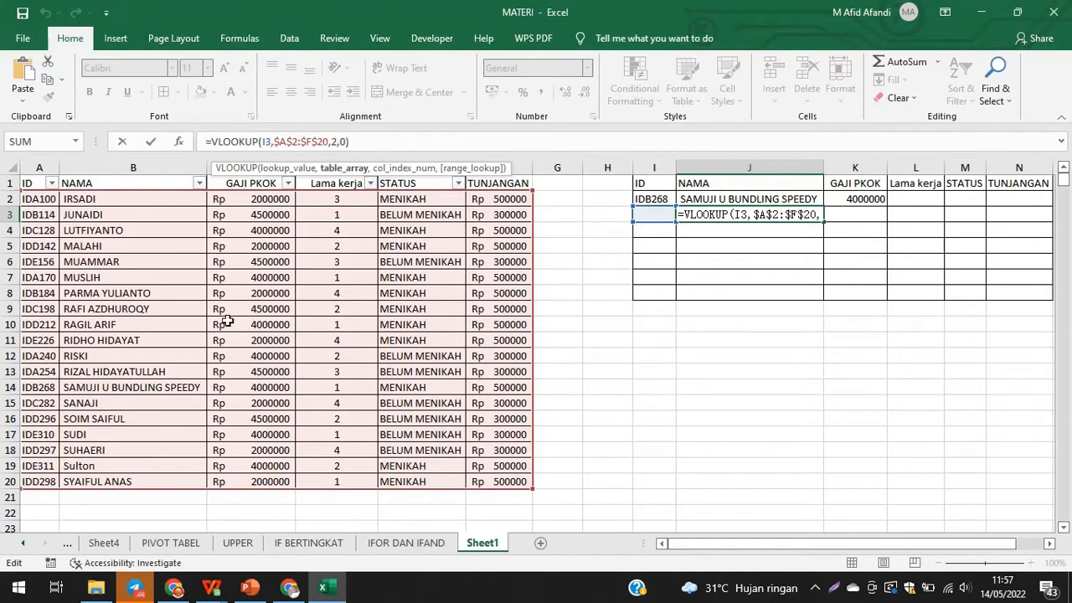
{"action": "key", "text": "Return"}
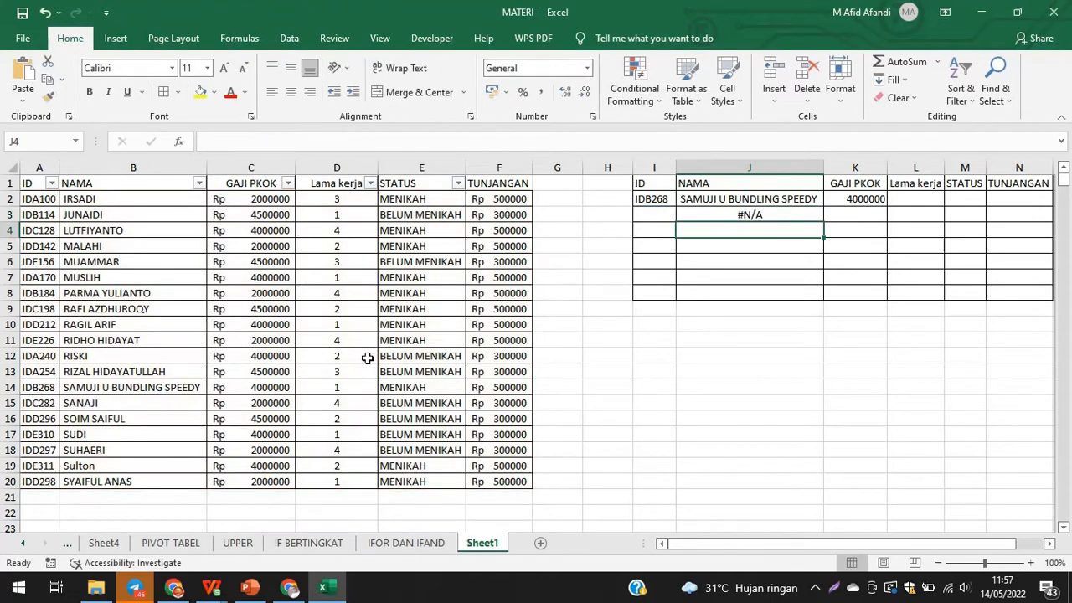
Step: Make the table range in the J2 formula relative as A2:F20 and fill the formula down to J8
{"action": "left_click", "coordinate": [721, 203]}
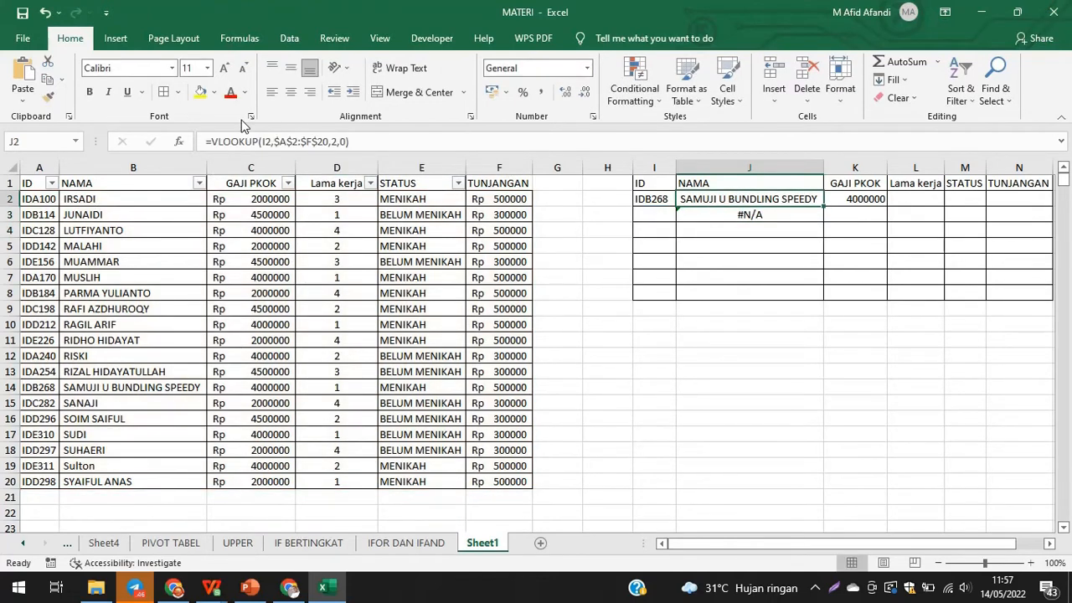
{"action": "left_click", "coordinate": [293, 140]}
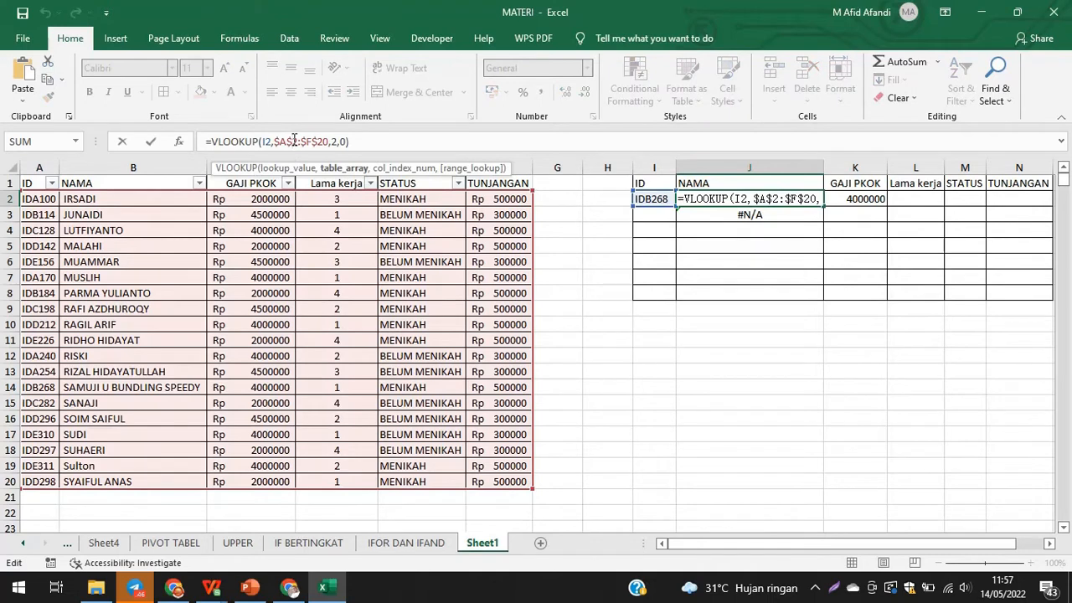
{"action": "key", "text": "F4"}
{"action": "key", "text": "F4"}
{"action": "key", "text": "F4"}
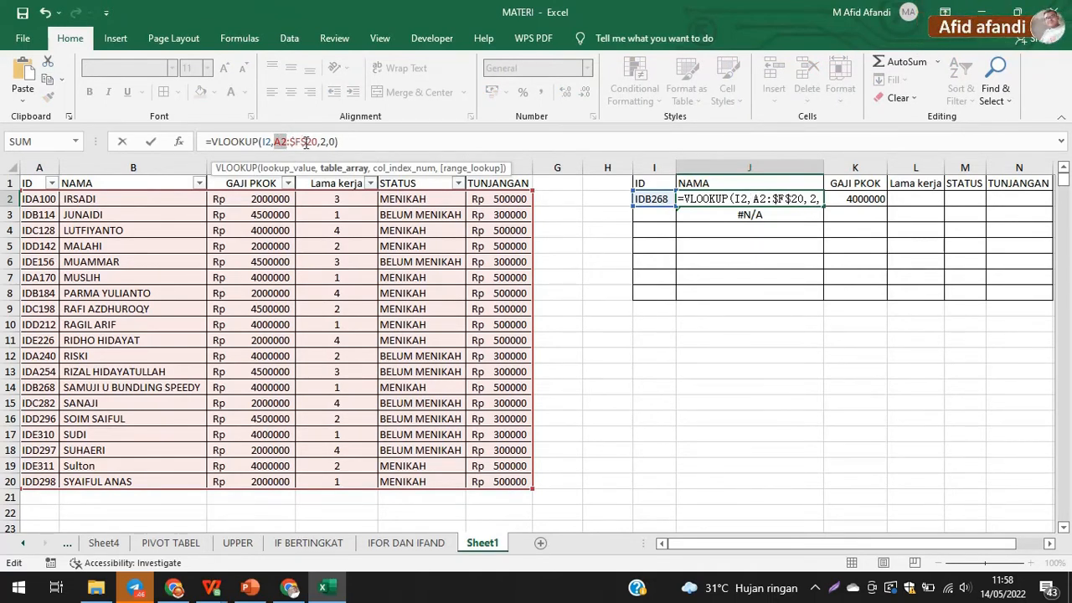
{"action": "left_click", "coordinate": [307, 142]}
{"action": "key", "text": "F4"}
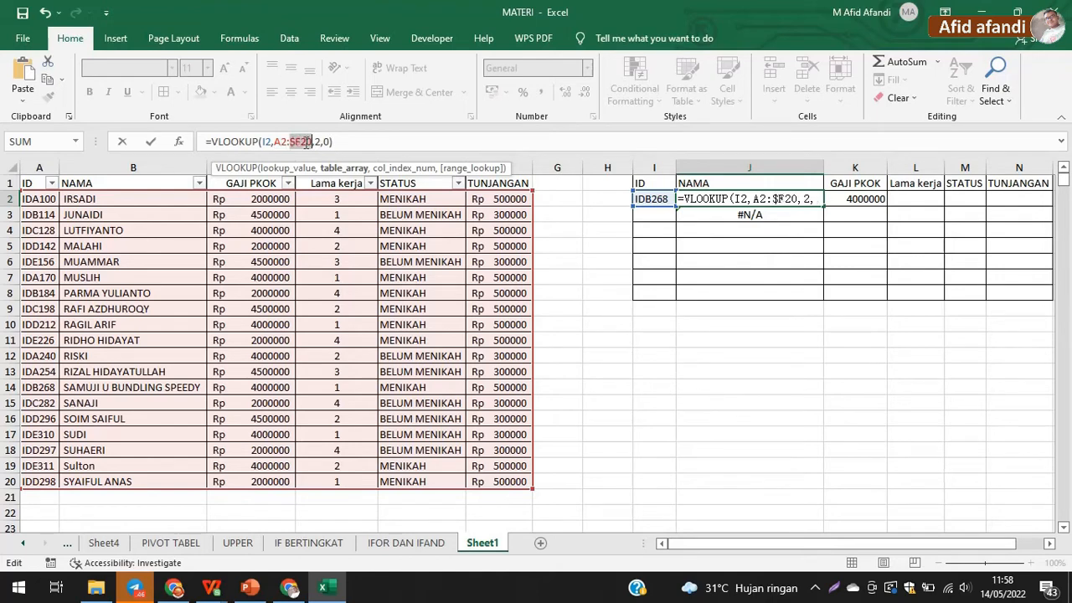
{"action": "key", "text": "F4"}
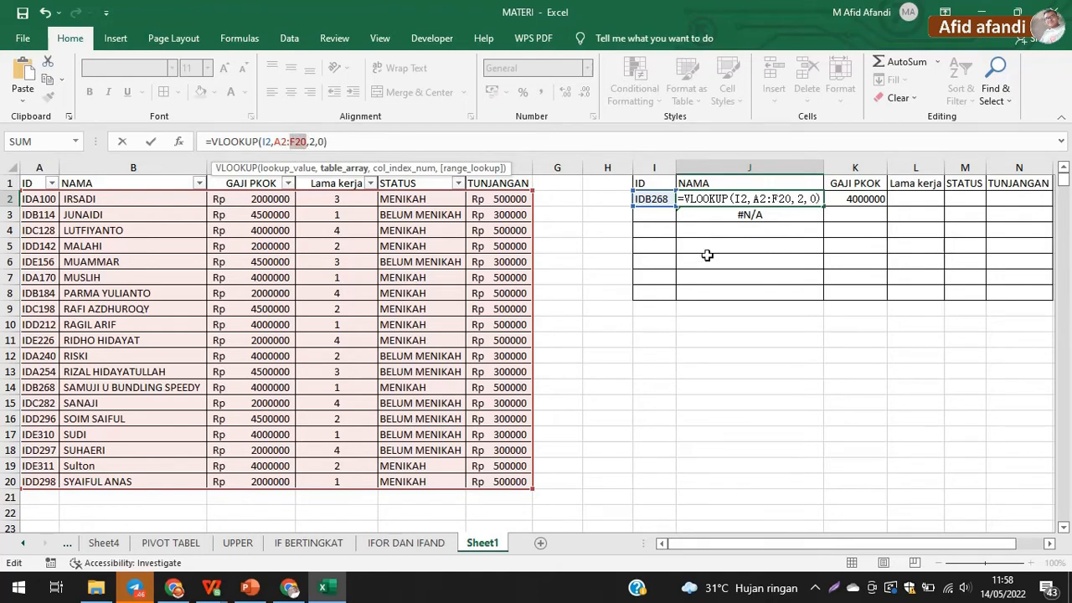
{"action": "key", "text": "ctrl+Return"}
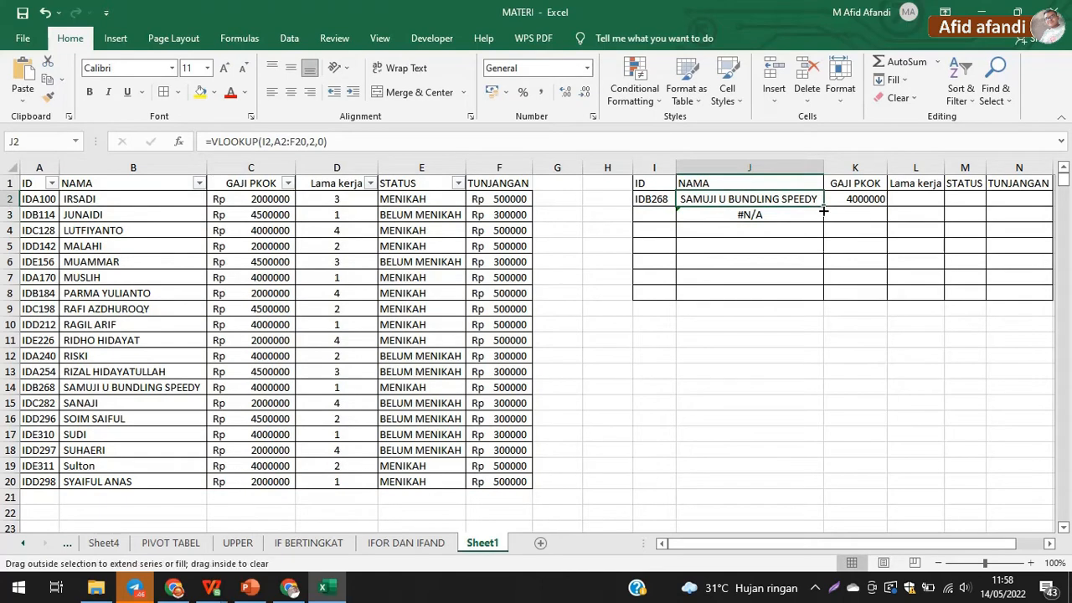
{"action": "left_click_drag", "start_coordinate": [824, 211], "coordinate": [825, 298]}
Step: Inspect the table ranges referenced by the filled VLOOKUP formulas in J3, J5 and J8
{"action": "left_click", "coordinate": [724, 215]}
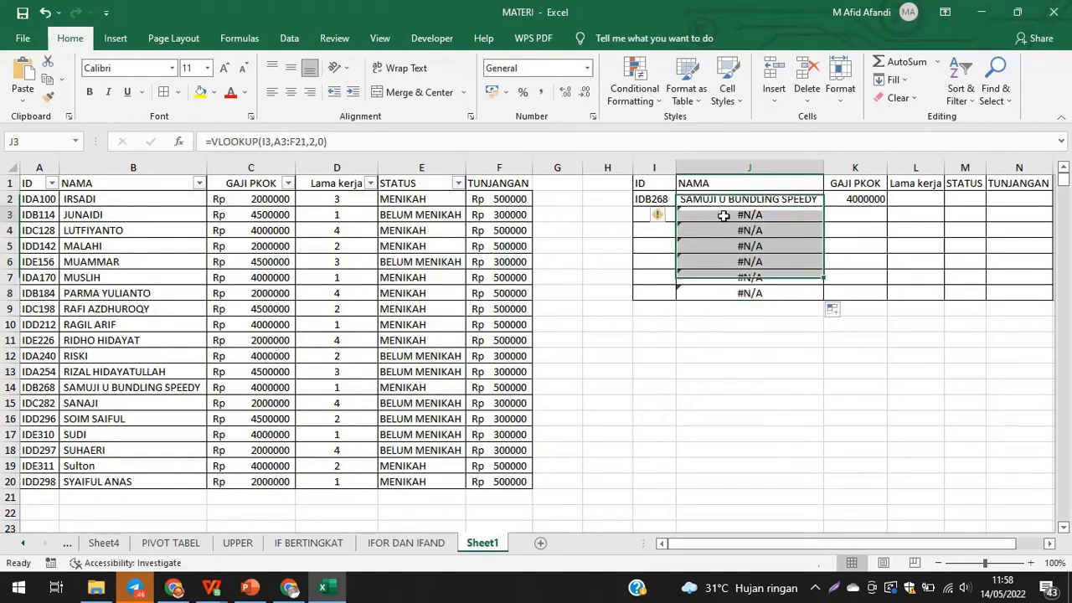
{"action": "left_click", "coordinate": [723, 215]}
{"action": "key", "text": "F2"}
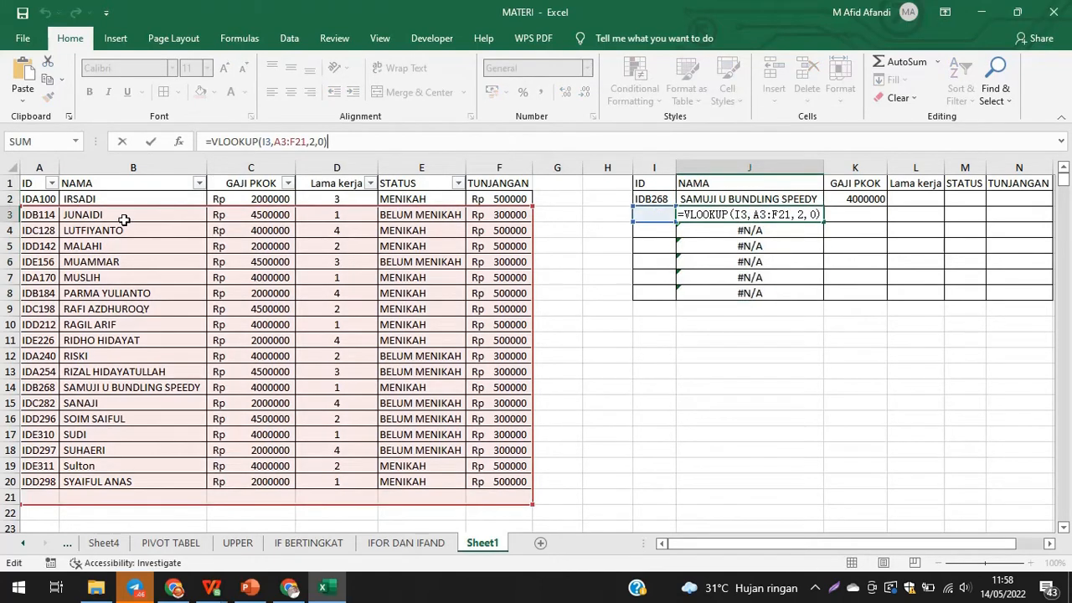
{"action": "key", "text": "Return"}
{"action": "left_click", "coordinate": [725, 252]}
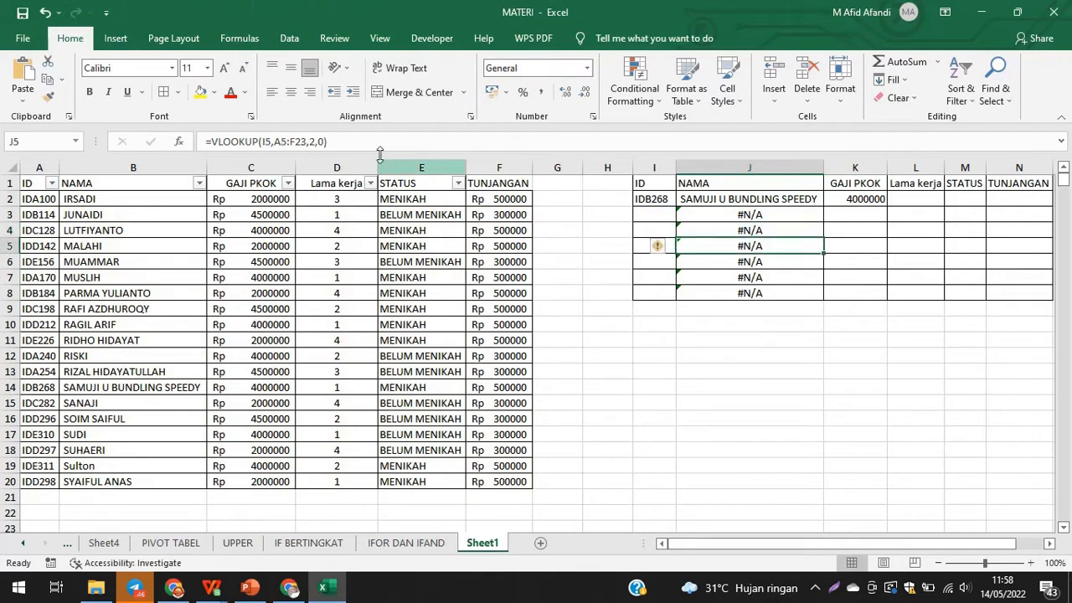
{"action": "key", "text": "F2"}
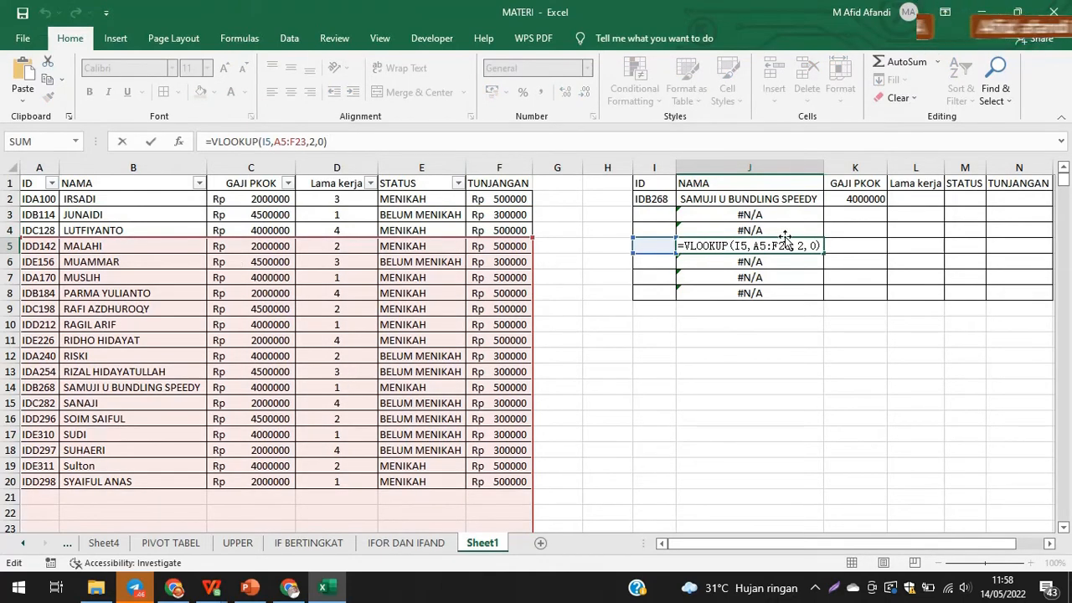
{"action": "key", "text": "Return"}
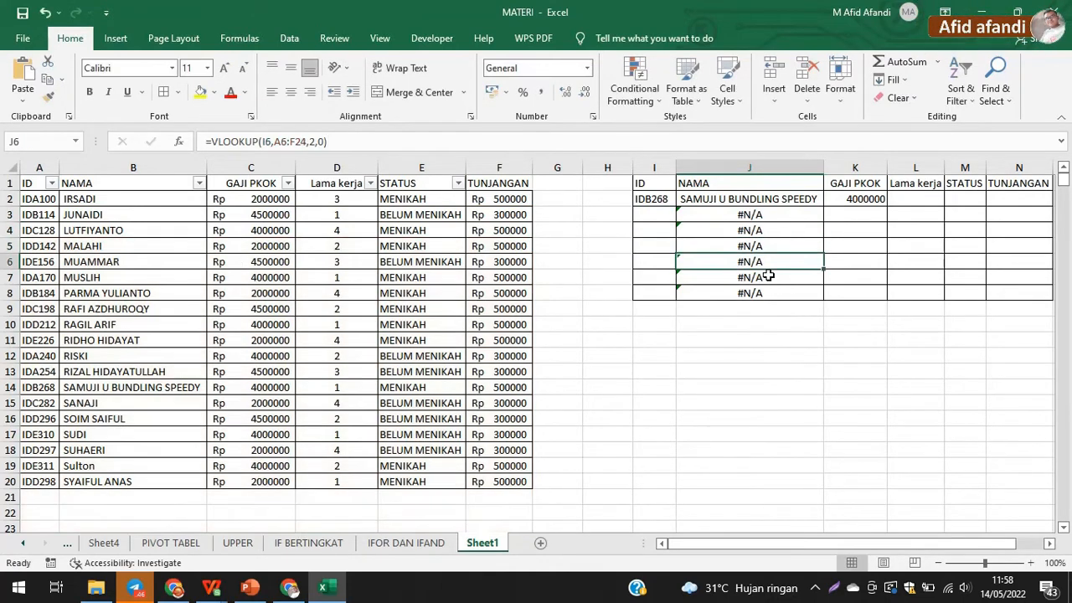
{"action": "left_click", "coordinate": [764, 295]}
{"action": "left_click", "coordinate": [326, 136]}
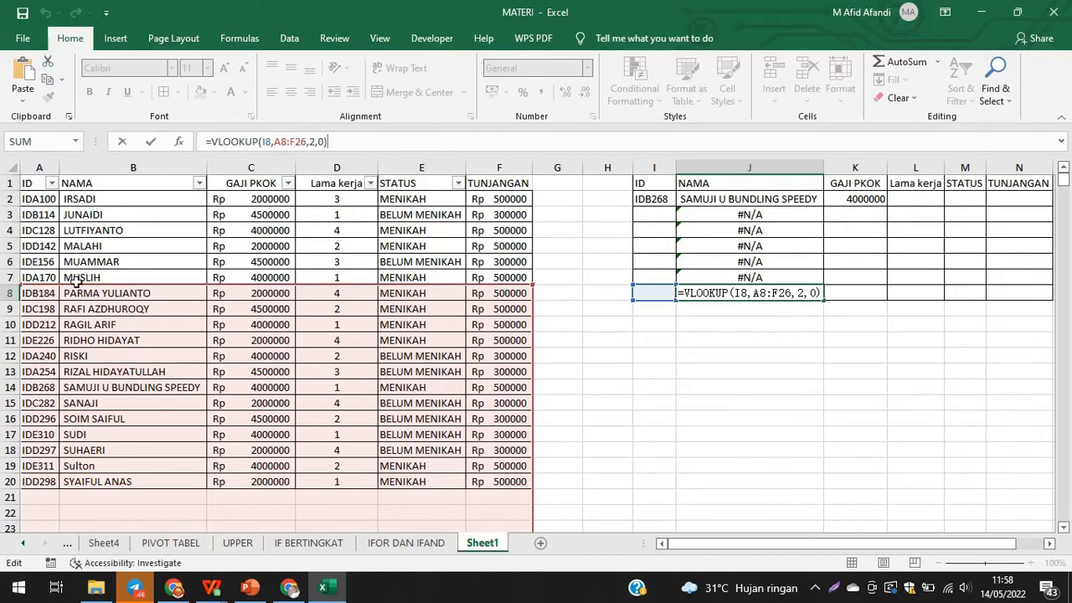
Step: Copy the ID from A2 into I8 and check the lookup result in J8
{"action": "left_click", "coordinate": [37, 201]}
{"action": "key", "text": "ctrl+c"}
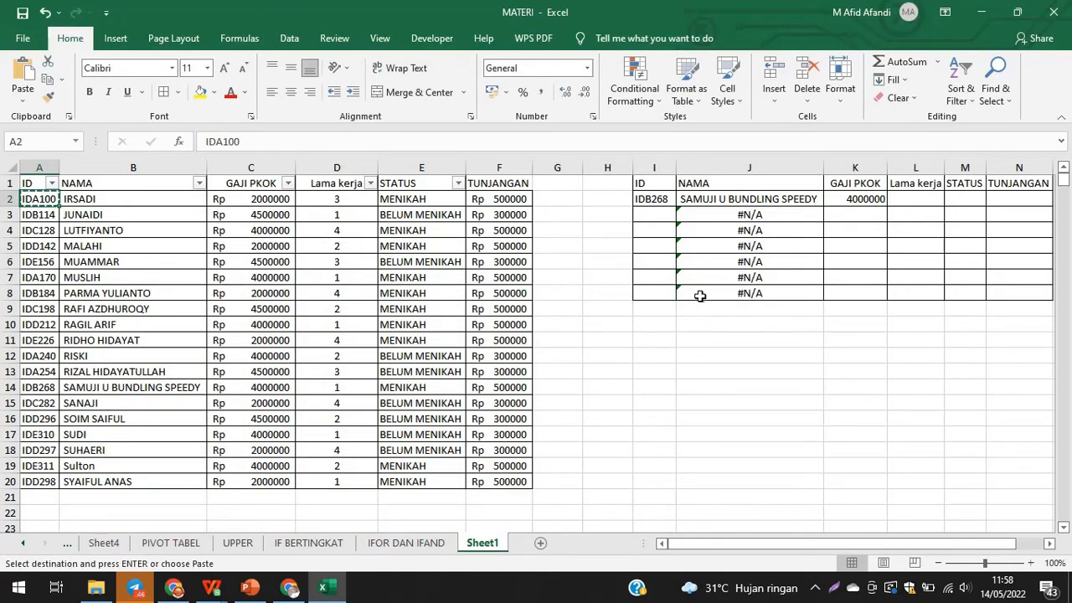
{"action": "left_click", "coordinate": [644, 292]}
{"action": "key", "text": "ctrl+v"}
{"action": "left_click", "coordinate": [805, 344]}
{"action": "left_click", "coordinate": [749, 295]}
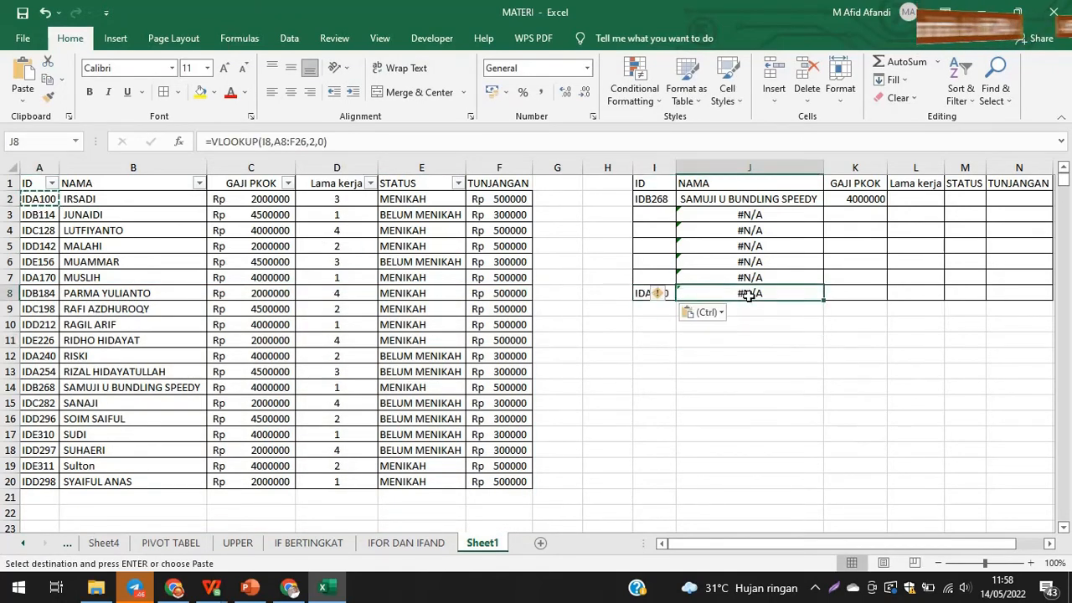
Step: Inspect the table ranges referenced by the VLOOKUP formulas in J8 and J4
{"action": "double_click", "coordinate": [749, 295]}
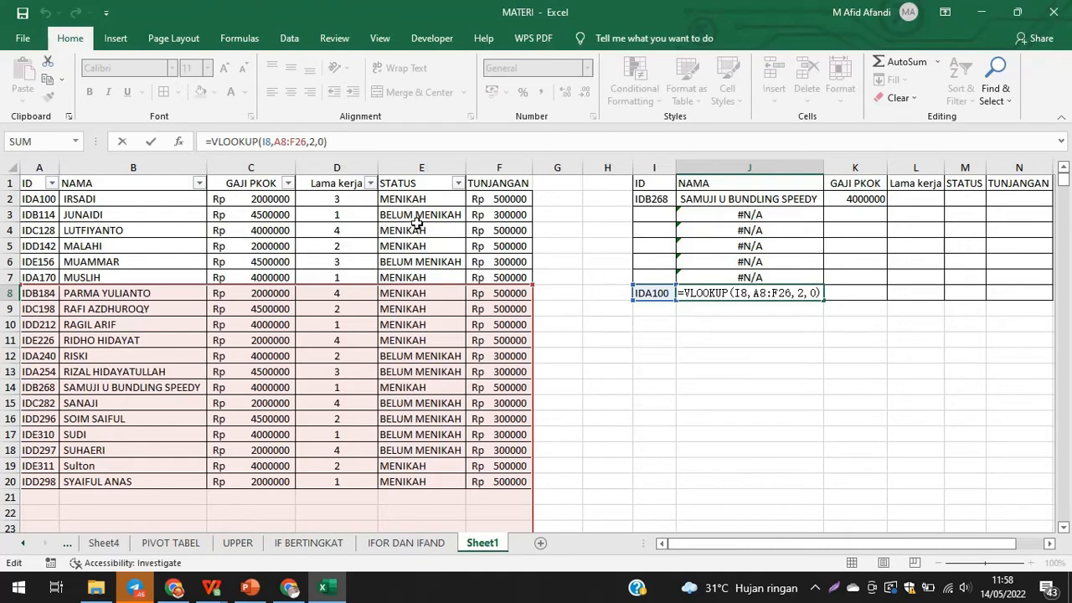
{"action": "left_click", "coordinate": [750, 234]}
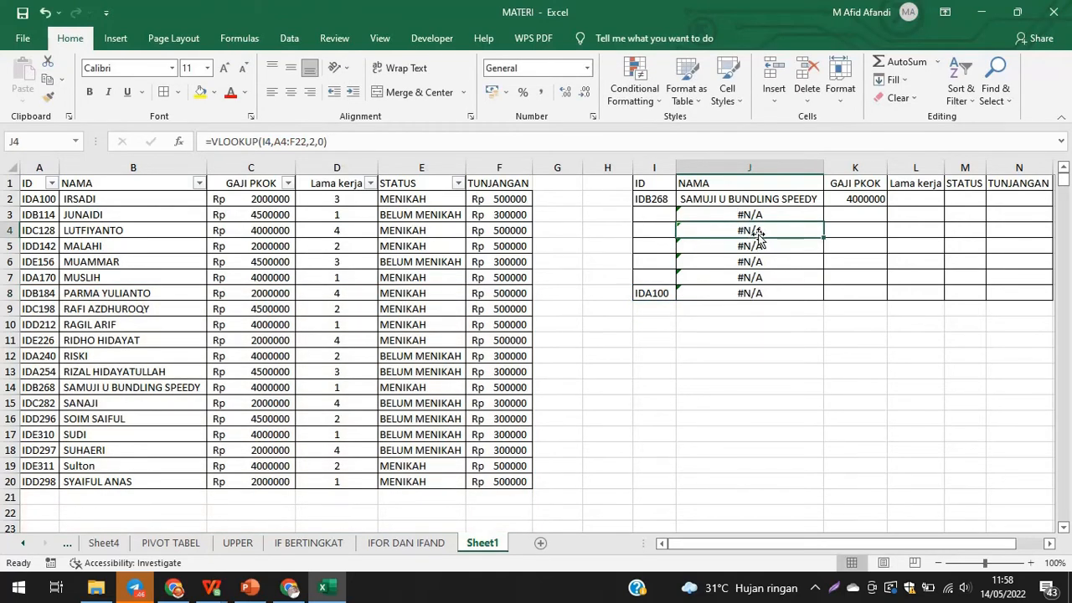
{"action": "left_click", "coordinate": [613, 142]}
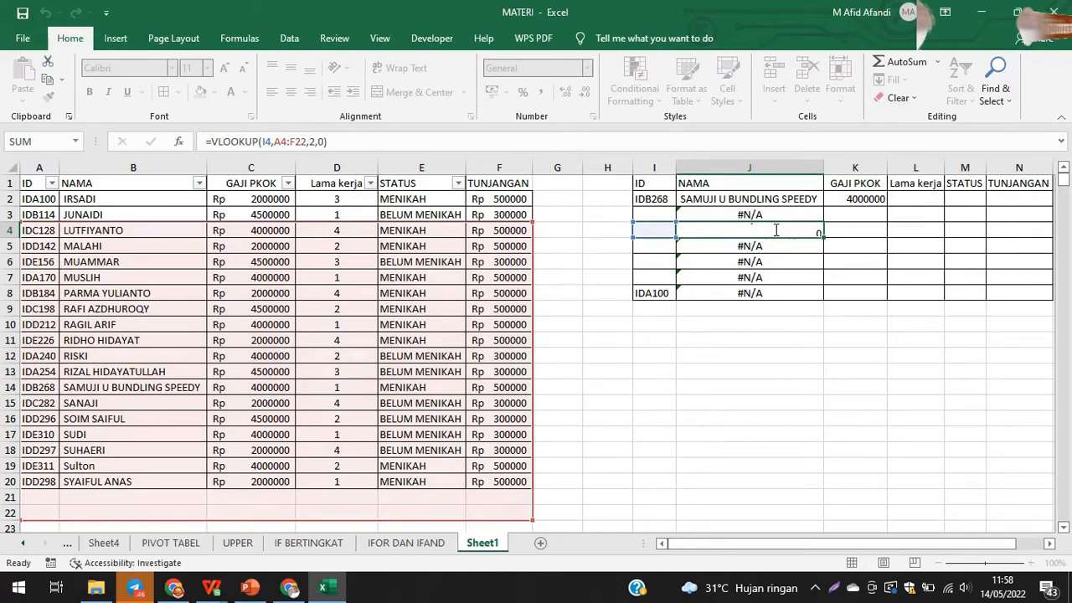
{"action": "key", "text": "Escape"}
Step: Make the table range in the J2 VLOOKUP formula absolute as $A$2:$F$20
{"action": "left_click", "coordinate": [744, 201]}
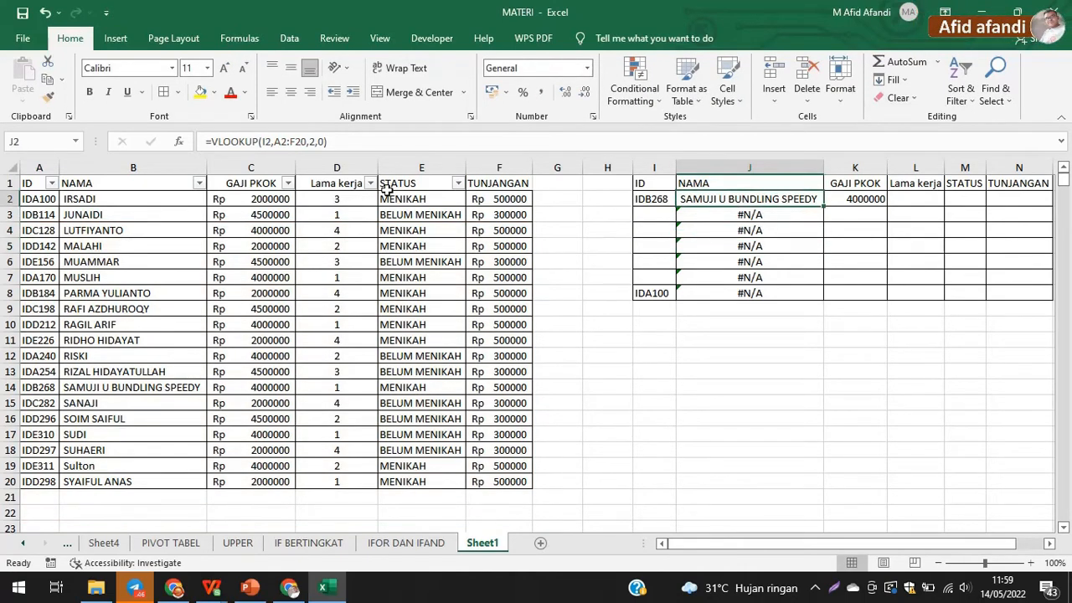
{"action": "left_click", "coordinate": [295, 139]}
{"action": "key", "text": "F4"}
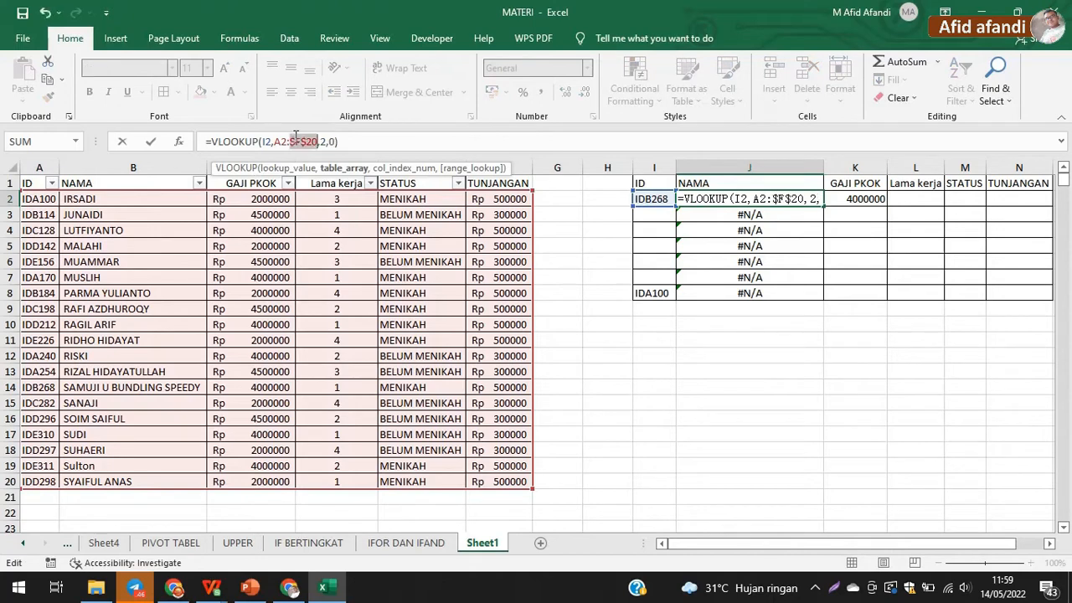
{"action": "key", "text": "F4"}
{"action": "key", "text": "F4"}
{"action": "key", "text": "F4"}
{"action": "left_click", "coordinate": [275, 142]}
{"action": "key", "text": "F4"}
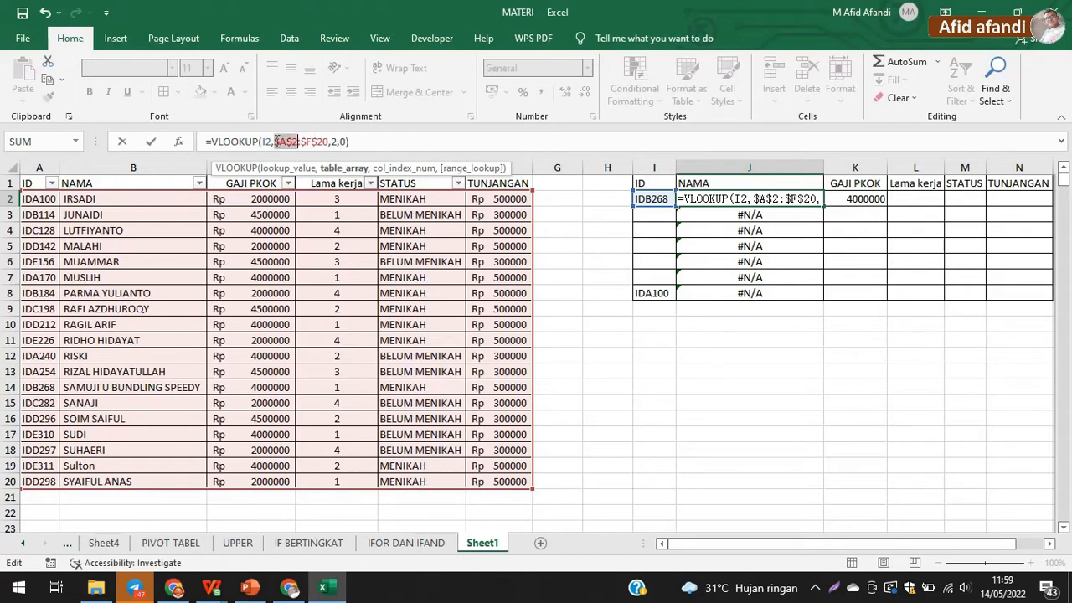
{"action": "key", "text": "Return"}
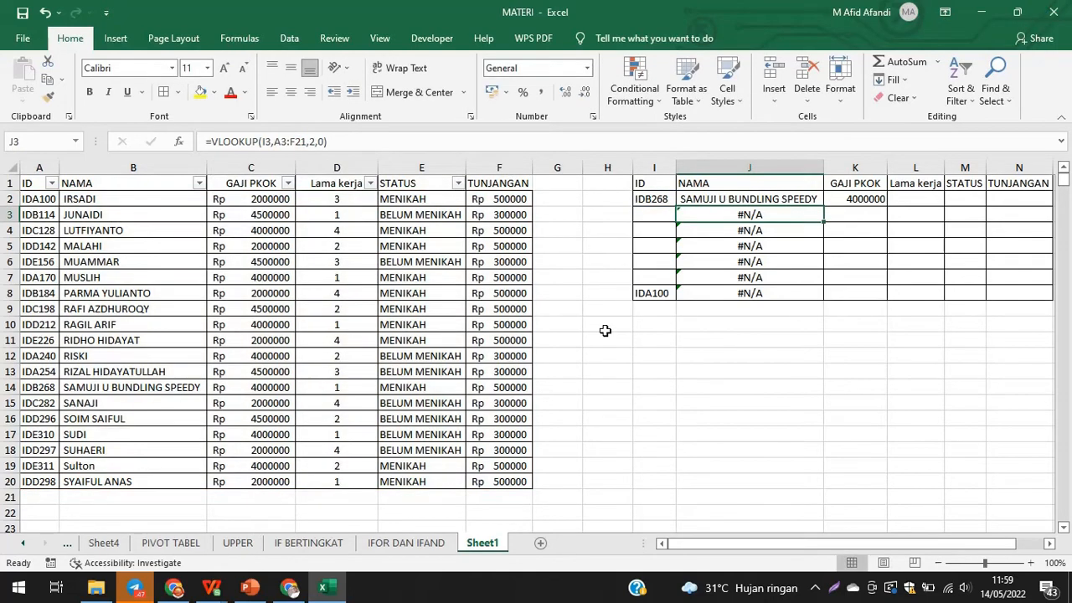
Step: Clear the contents of I3:J8
{"action": "left_click_drag", "start_coordinate": [661, 214], "coordinate": [780, 297]}
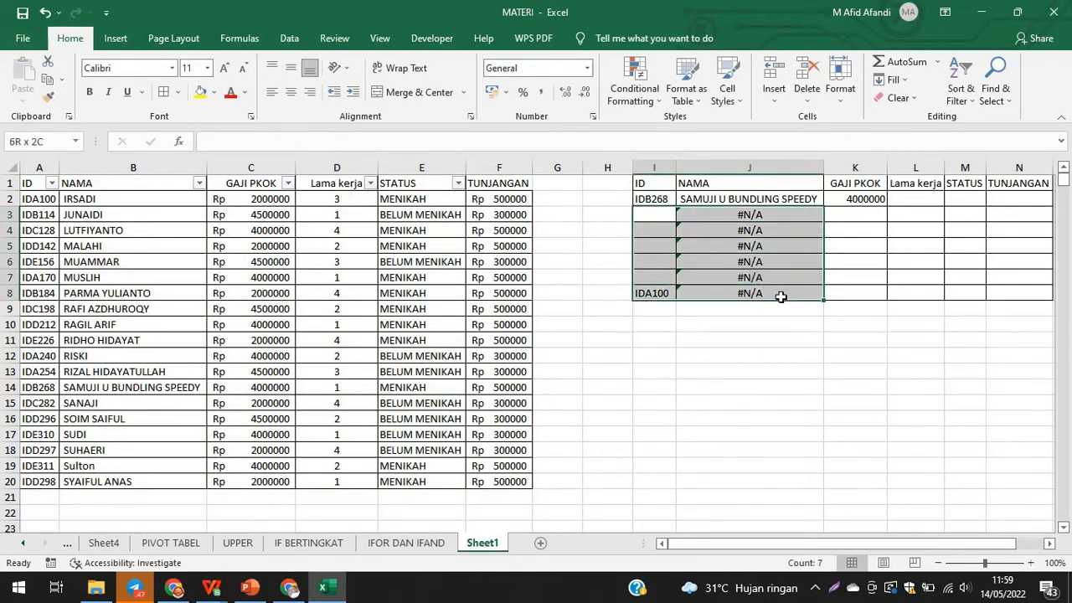
{"action": "key", "text": "Delete"}
Step: Examine the absolute table range in the J2 formula
{"action": "left_click", "coordinate": [701, 200]}
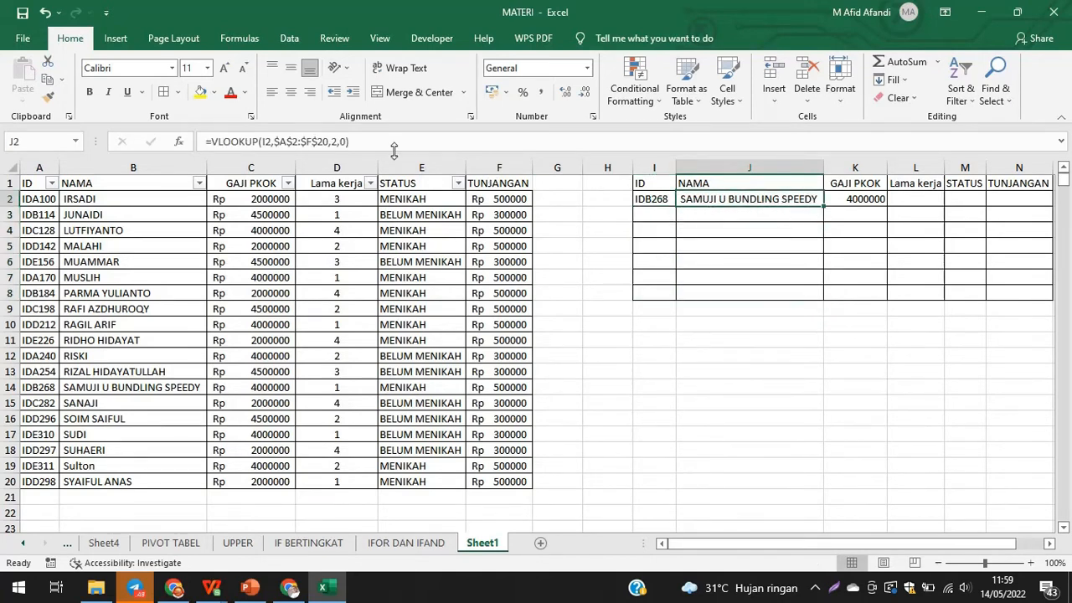
{"action": "left_click", "coordinate": [303, 142]}
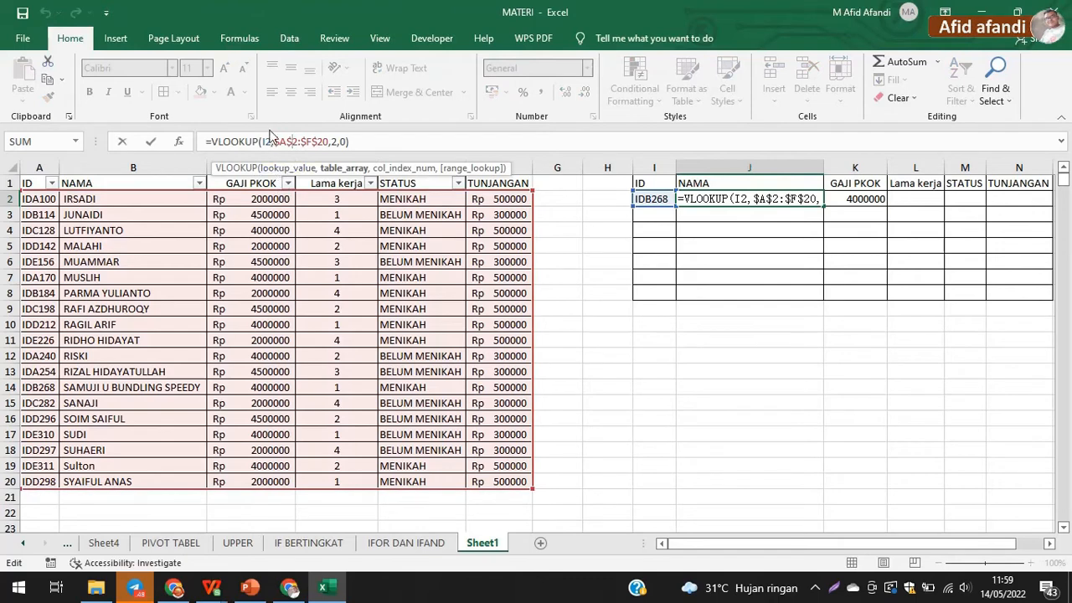
{"action": "left_click_drag", "start_coordinate": [275, 141], "coordinate": [323, 142]}
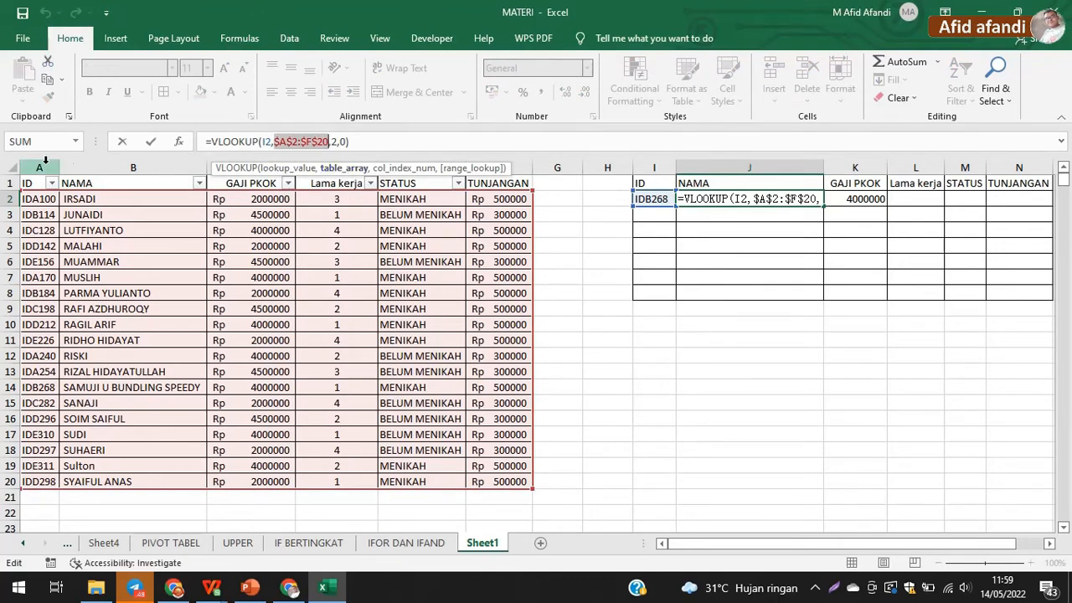
{"action": "left_click", "coordinate": [747, 199]}
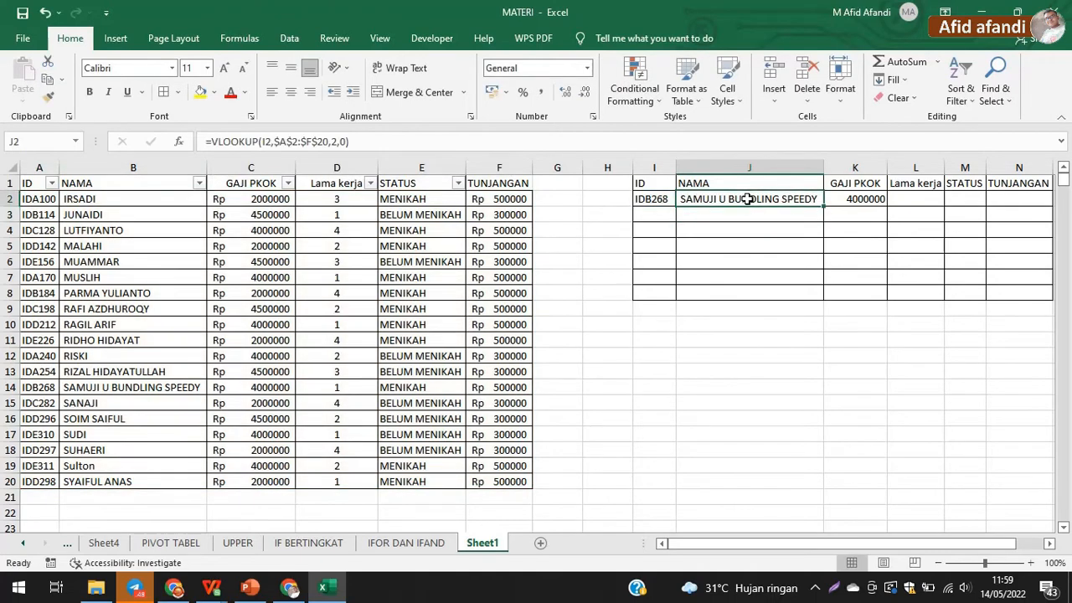
Step: Replace the table range in the J2 VLOOKUP formula with the absolute whole columns $A:$F
{"action": "left_click", "coordinate": [287, 143]}
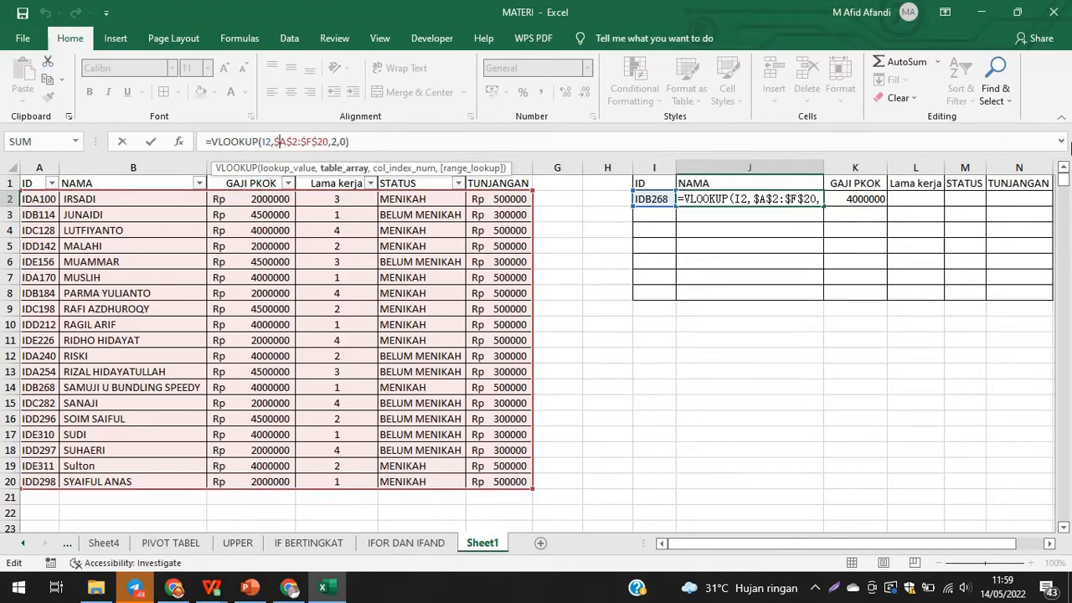
{"action": "left_click", "coordinate": [1064, 529]}
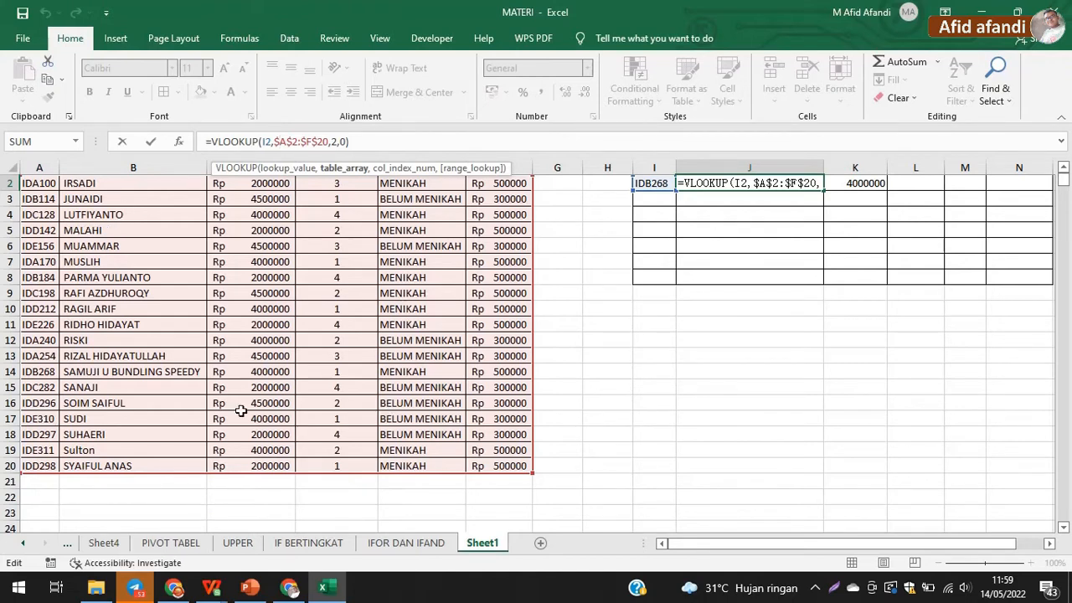
{"action": "scroll", "coordinate": [1068, 184], "scroll_direction": "up", "scroll_amount": 1}
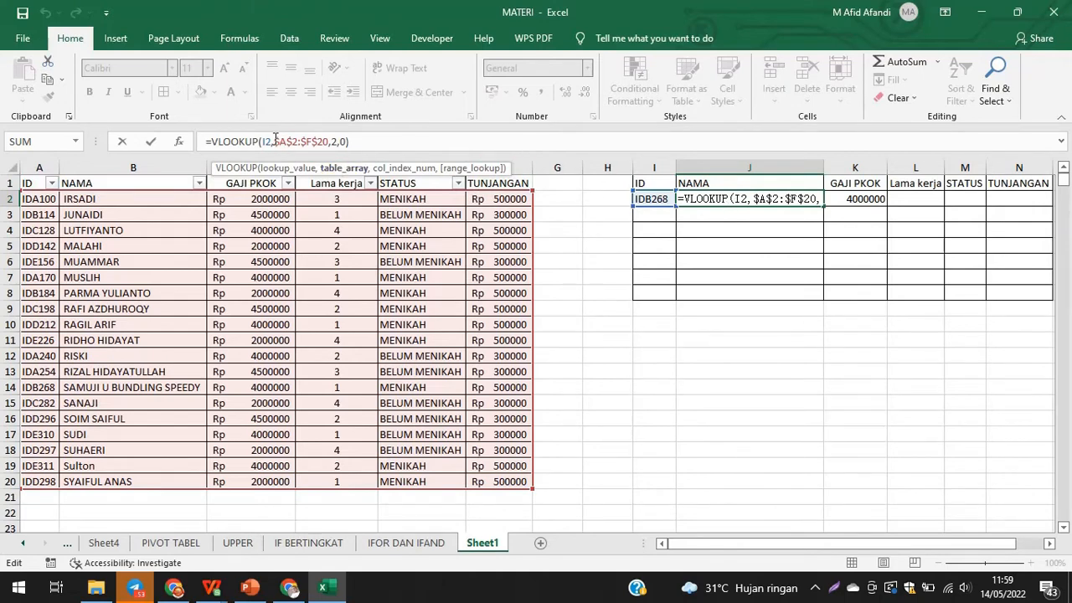
{"action": "left_click_drag", "start_coordinate": [305, 139], "coordinate": [331, 137]}
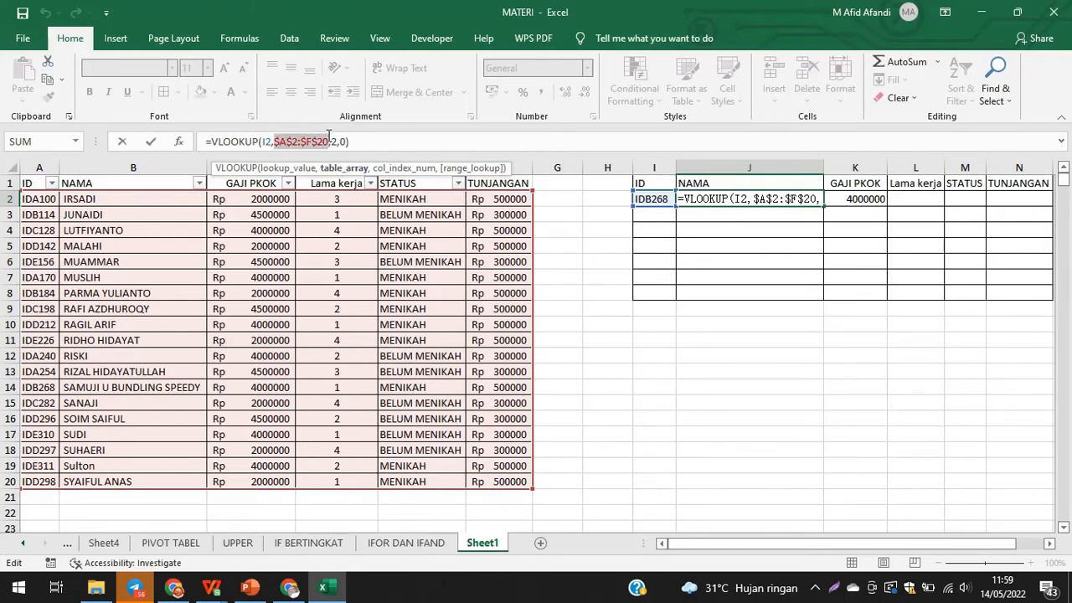
{"action": "key", "text": "BackSpace"}
{"action": "left_click_drag", "start_coordinate": [24, 167], "coordinate": [497, 155]}
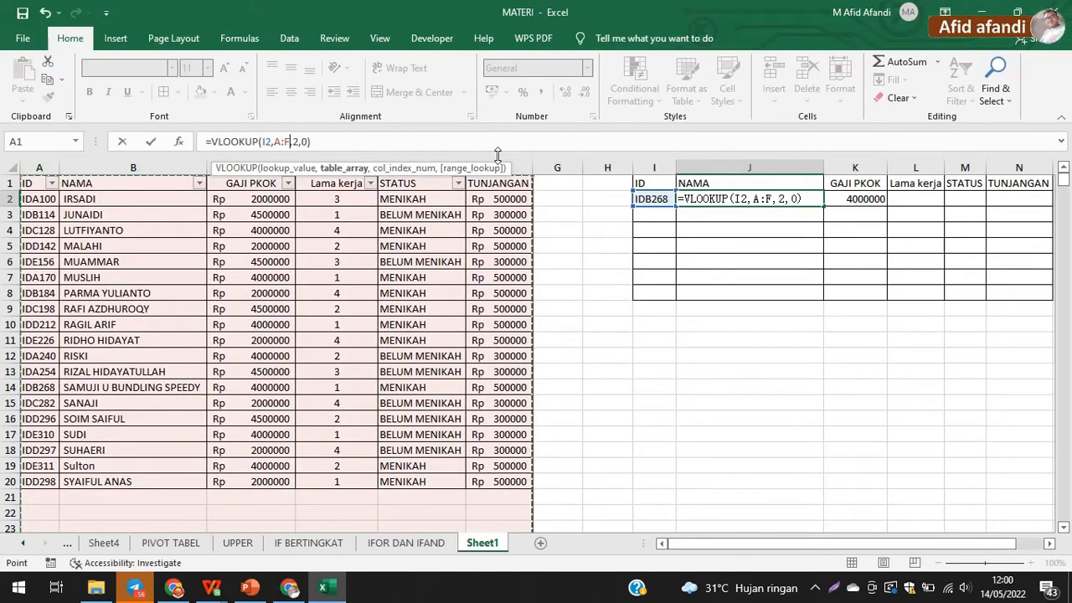
{"action": "key", "text": "F4"}
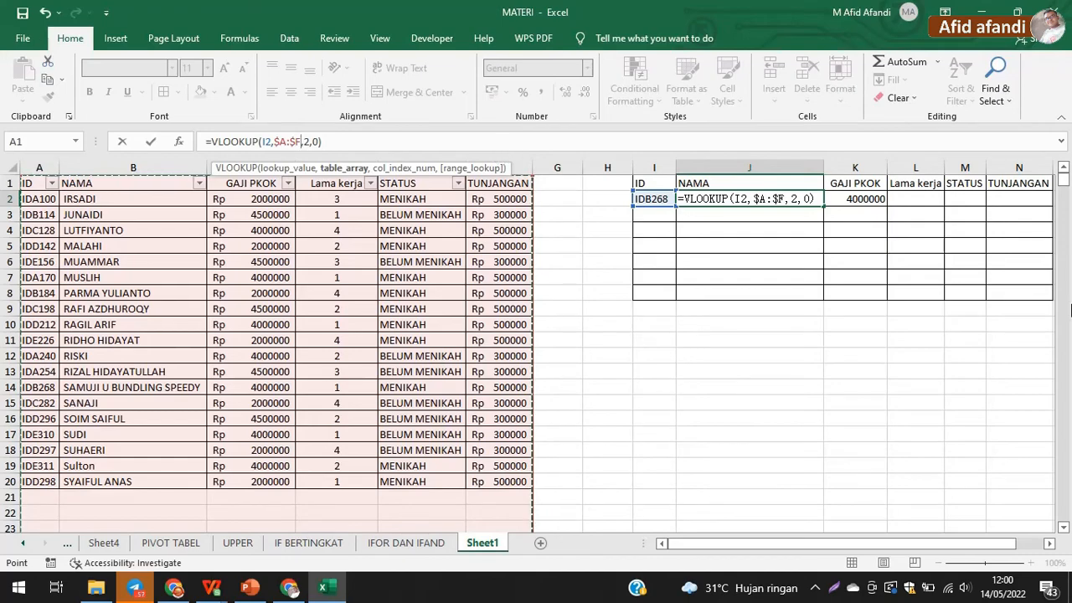
{"action": "mouse_move", "coordinate": [1064, 178]}
{"action": "left_mouse_down"}
{"action": "mouse_move", "coordinate": [1068, 532]}
{"action": "mouse_move", "coordinate": [1063, 164]}
{"action": "left_mouse_up"}
{"action": "key", "text": "Return"}
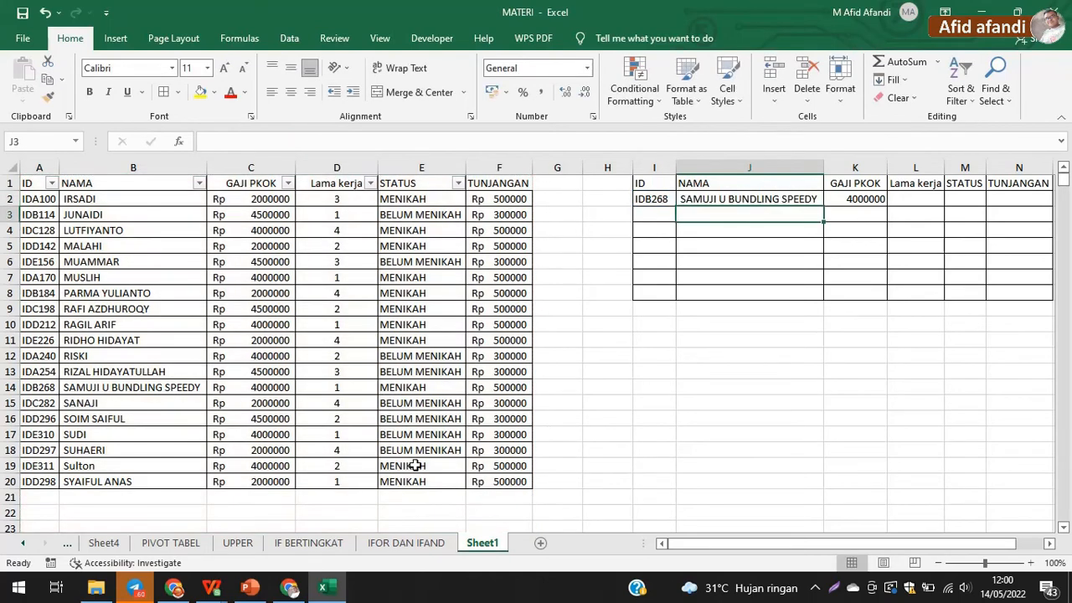
Step: Copy the record in A19:F19 to row 22 and raise the ID number in A22 by one
{"action": "left_click", "coordinate": [38, 465]}
{"action": "left_click_drag", "start_coordinate": [408, 472], "coordinate": [522, 470]}
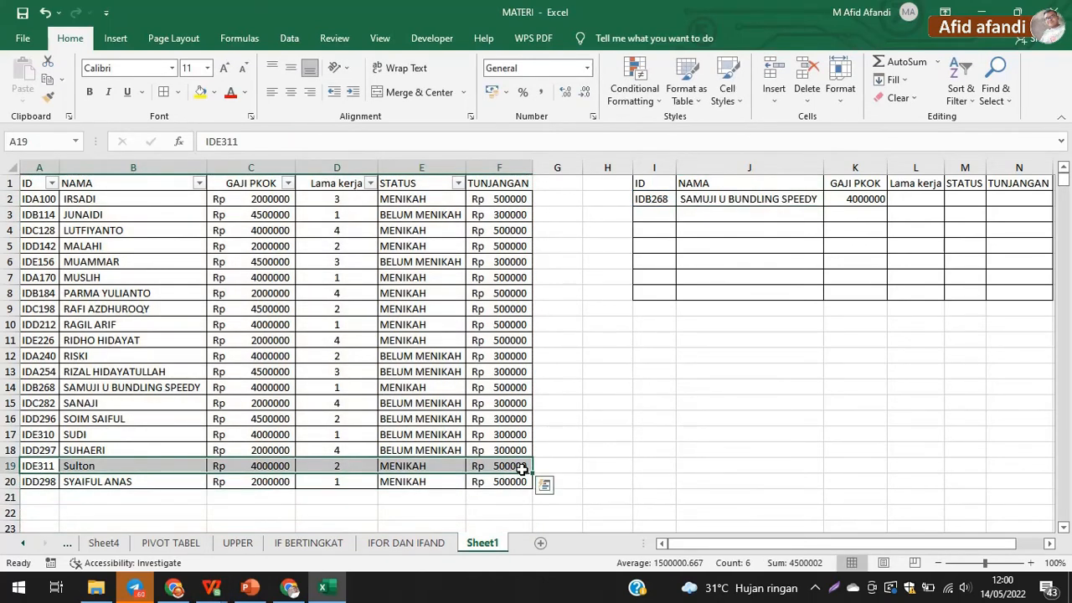
{"action": "key", "text": "ctrl+c"}
{"action": "left_click", "coordinate": [46, 513]}
{"action": "key", "text": "ctrl+v"}
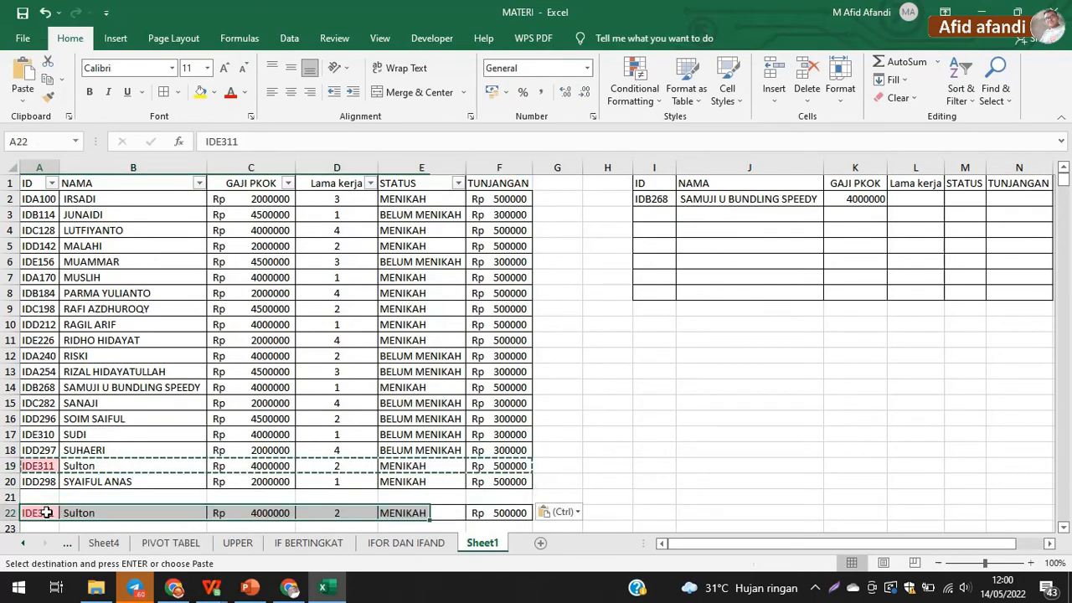
{"action": "left_click", "coordinate": [46, 512]}
{"action": "left_click", "coordinate": [255, 142]}
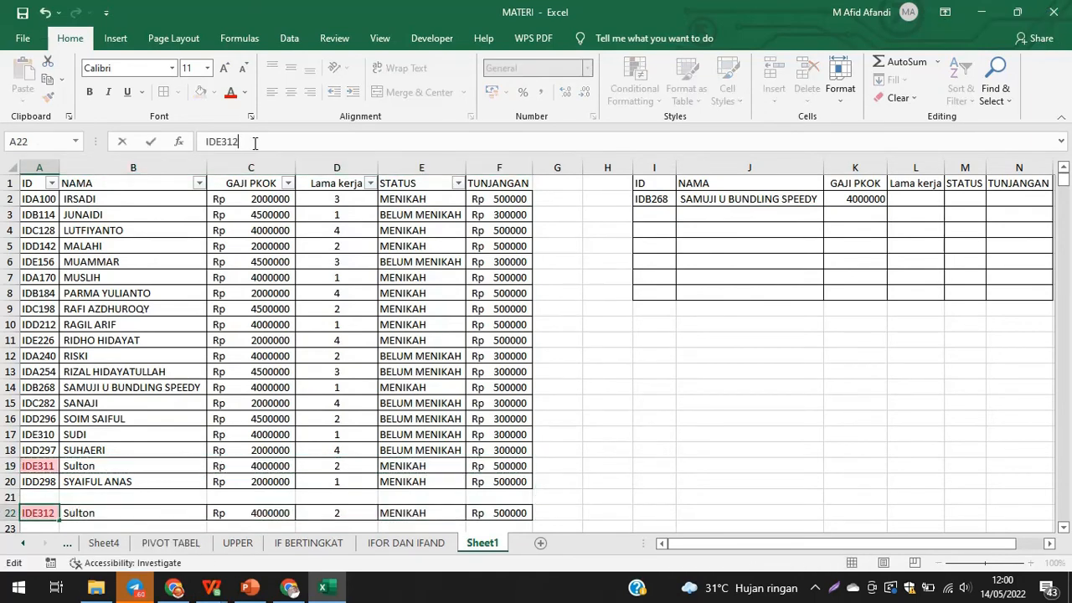
{"action": "key", "text": "Return"}
Step: Copy the new ID from A22 into I2 and check the lookup results in row 2
{"action": "left_click", "coordinate": [37, 496]}
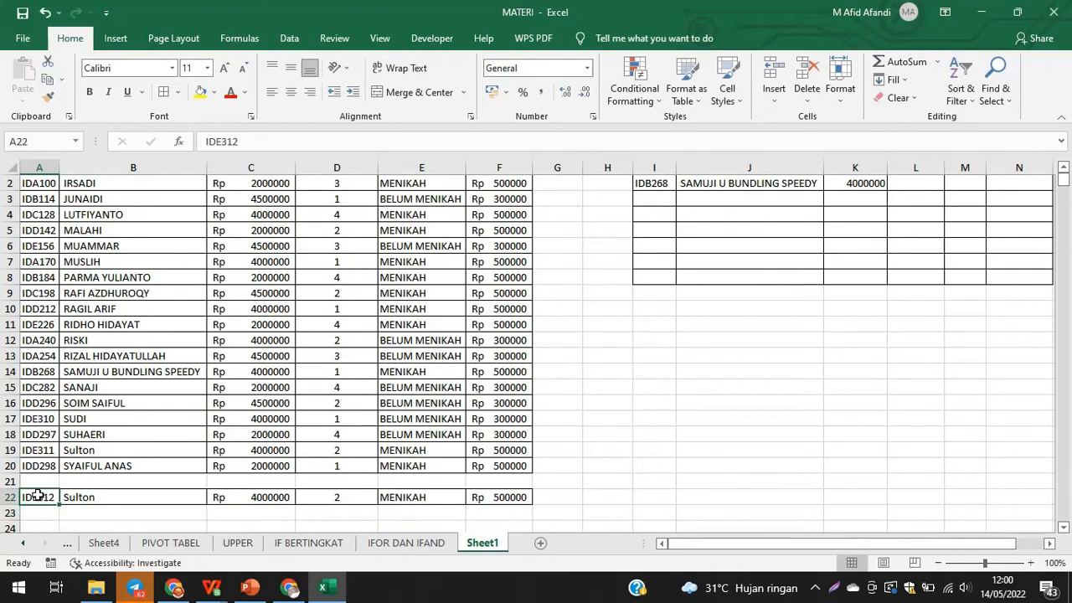
{"action": "key", "text": "ctrl+c"}
{"action": "left_click", "coordinate": [641, 183]}
{"action": "key", "text": "ctrl+v"}
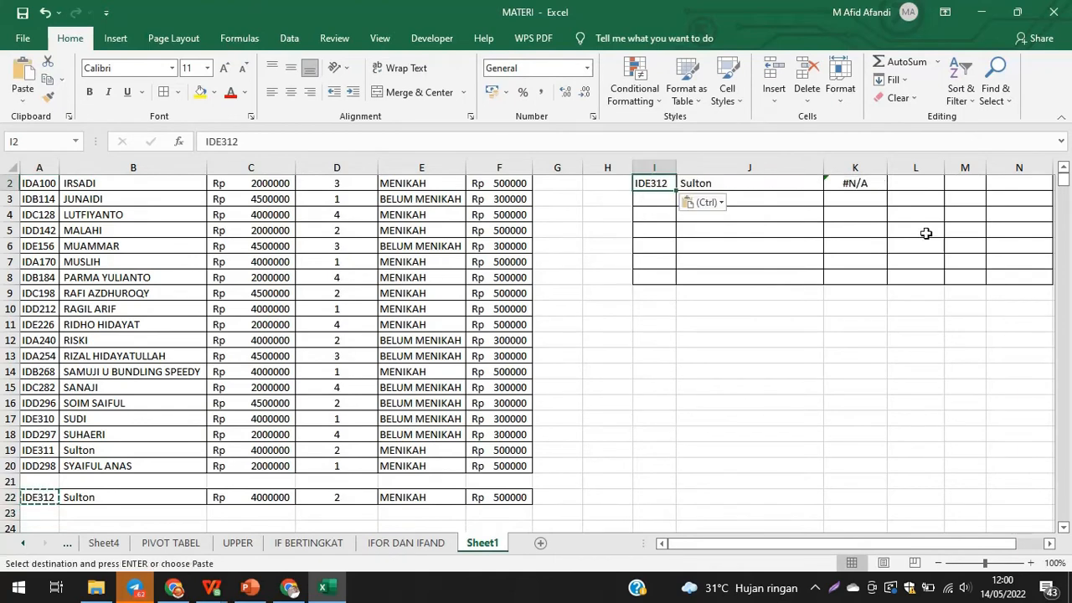
{"action": "scroll", "coordinate": [1063, 179], "scroll_direction": "up", "scroll_amount": 1}
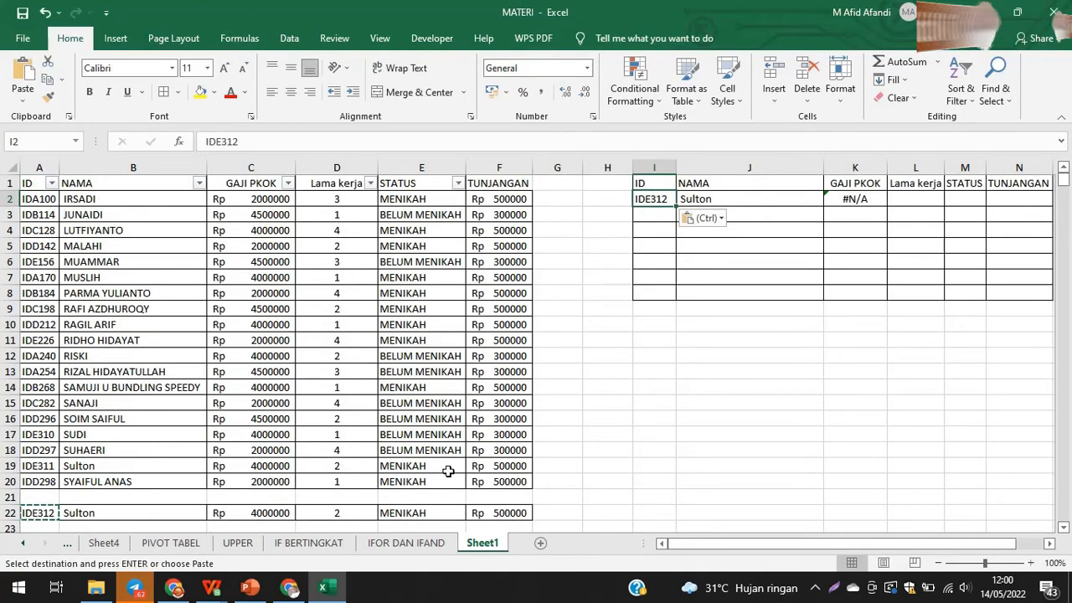
Step: Inspect the table range used by the J2 formula
{"action": "left_click", "coordinate": [701, 201]}
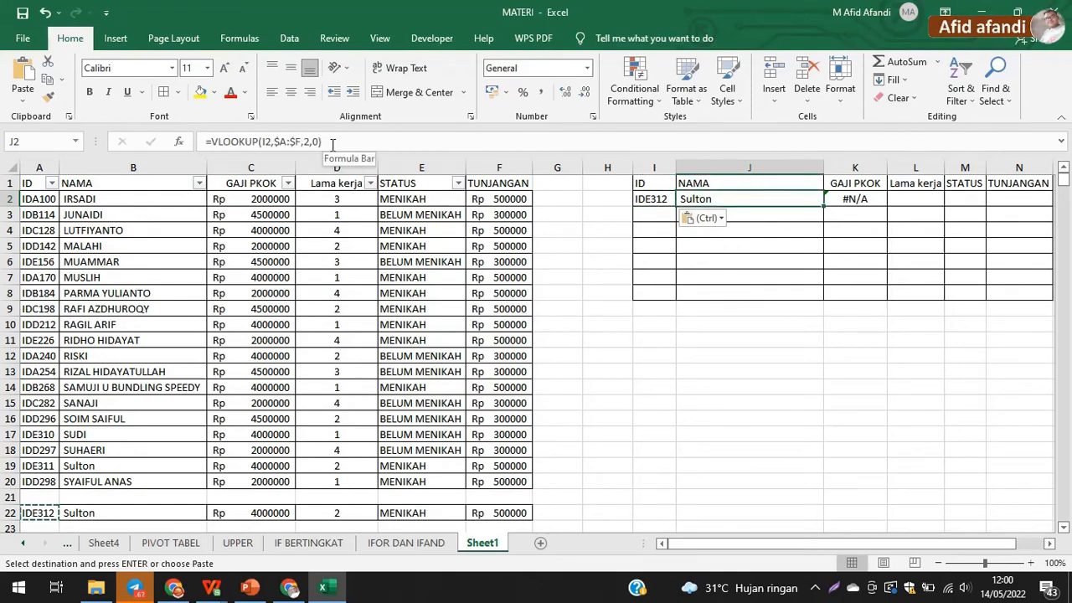
{"action": "left_click", "coordinate": [282, 140]}
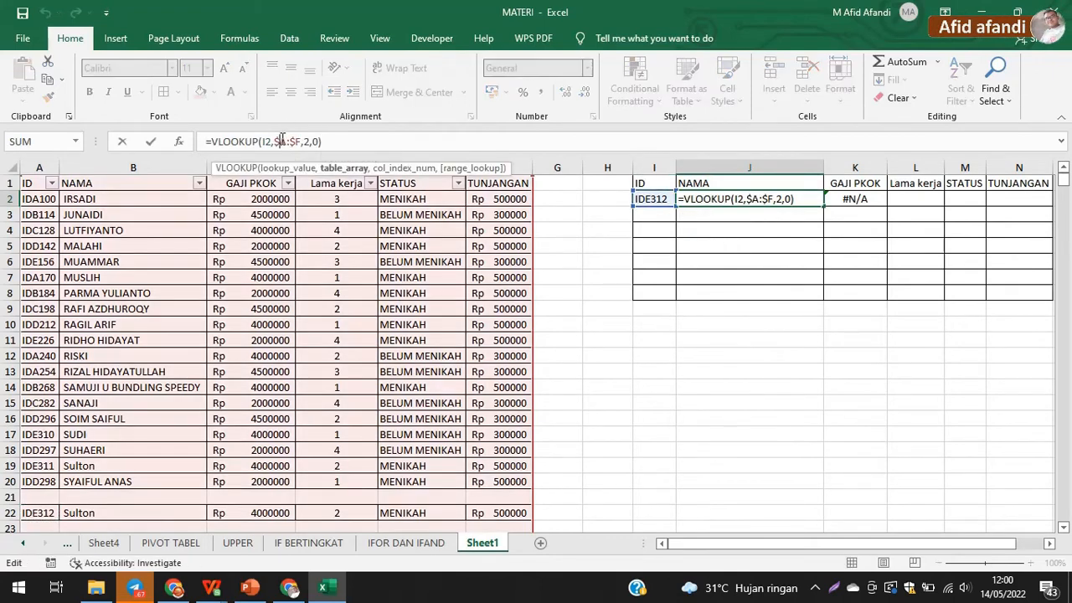
{"action": "key", "text": "Return"}
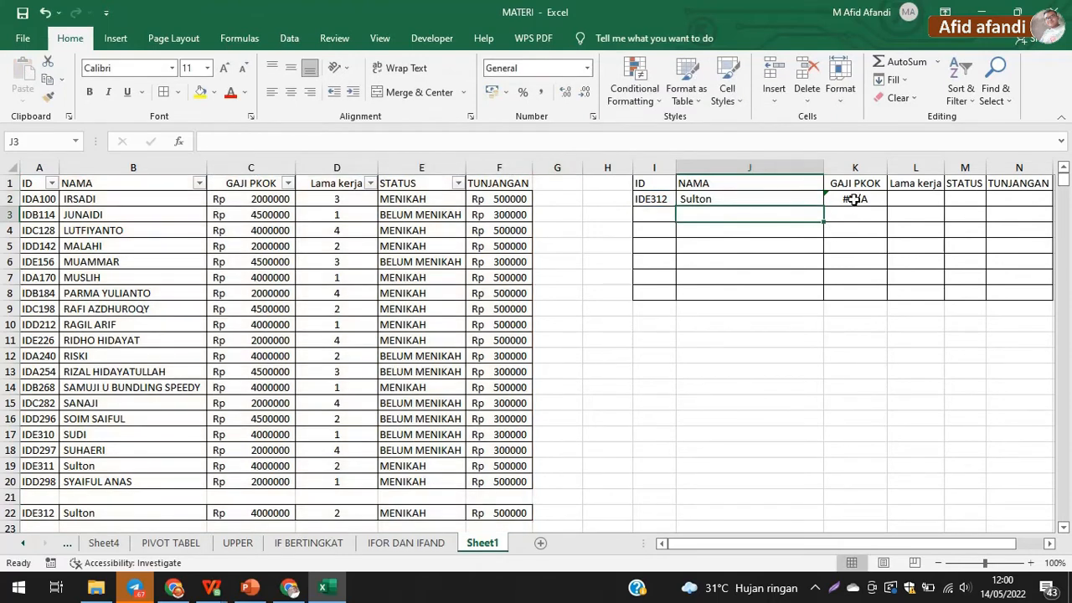
Step: Replace the table range in the K2 VLOOKUP formula with the absolute whole columns $A:$F
{"action": "left_click", "coordinate": [854, 199]}
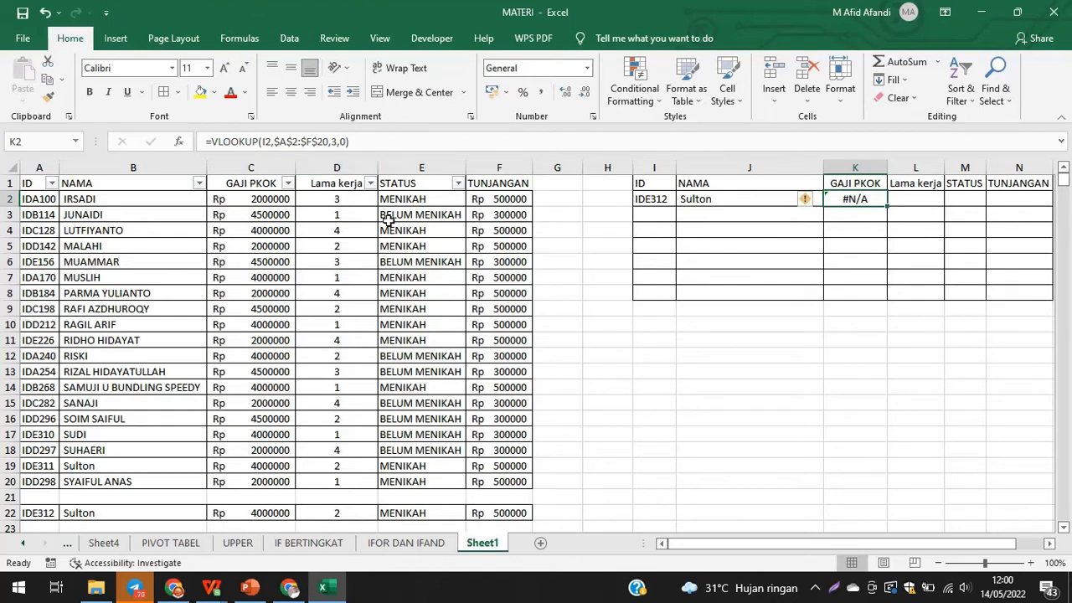
{"action": "left_click", "coordinate": [586, 140]}
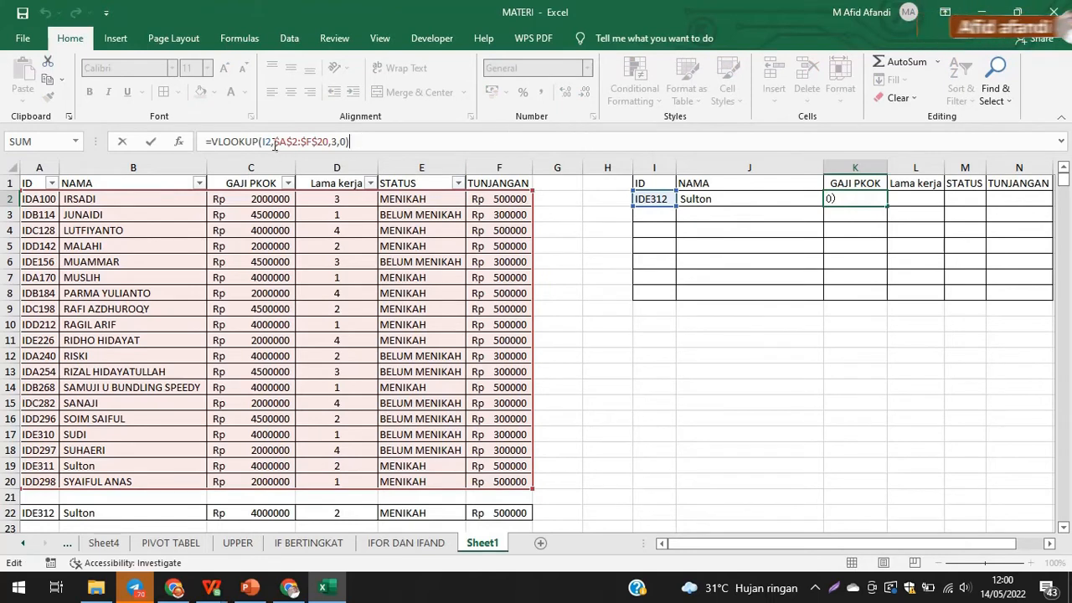
{"action": "left_click_drag", "start_coordinate": [274, 140], "coordinate": [333, 141]}
{"action": "key", "text": "BackSpace"}
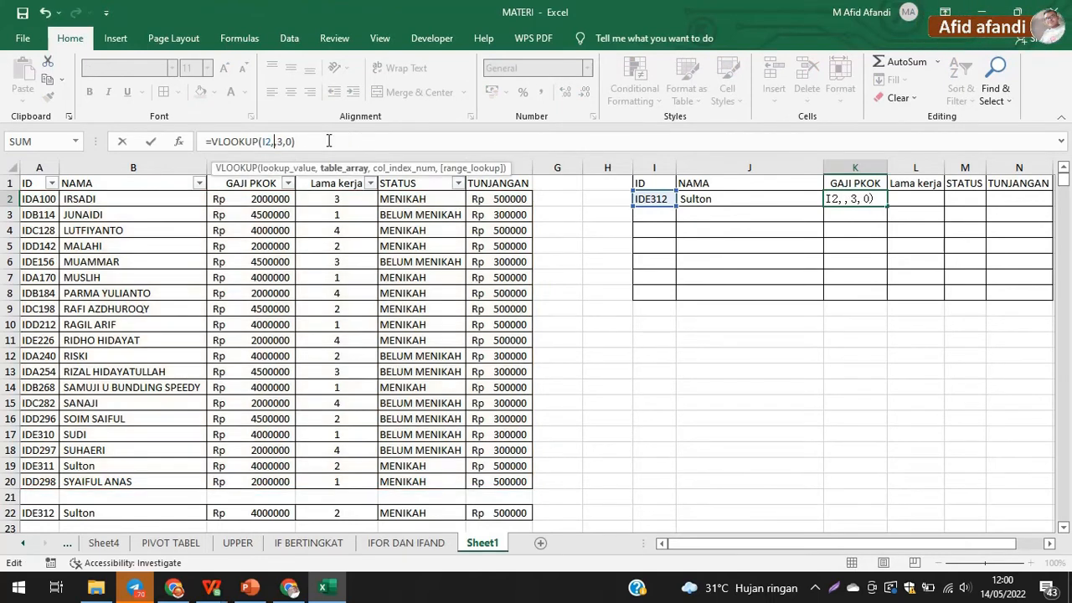
{"action": "left_click_drag", "start_coordinate": [42, 167], "coordinate": [494, 167]}
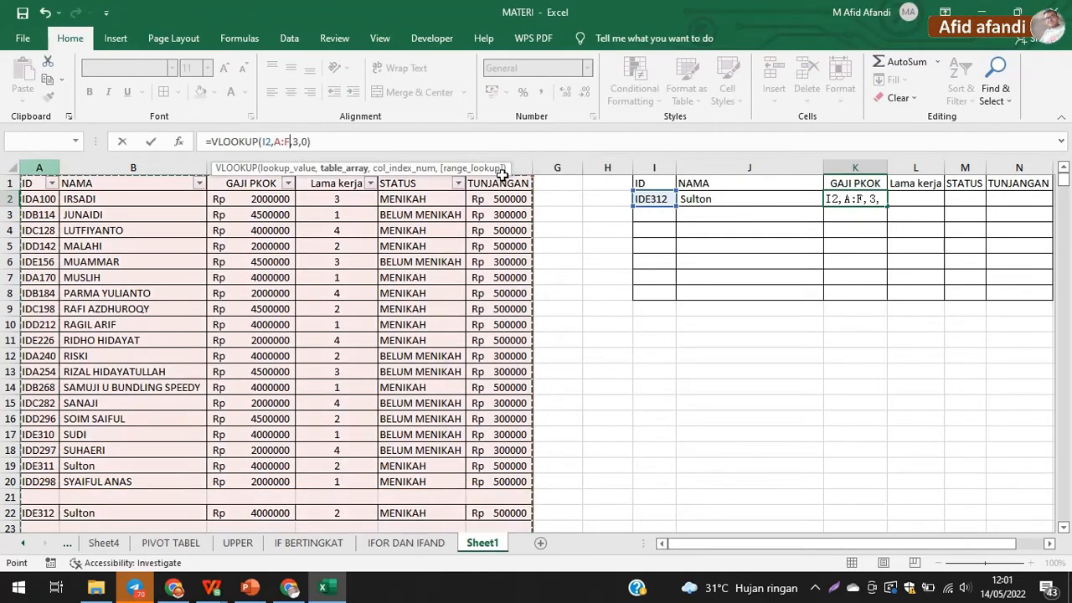
{"action": "key", "text": "F4"}
{"action": "key", "text": "Return"}
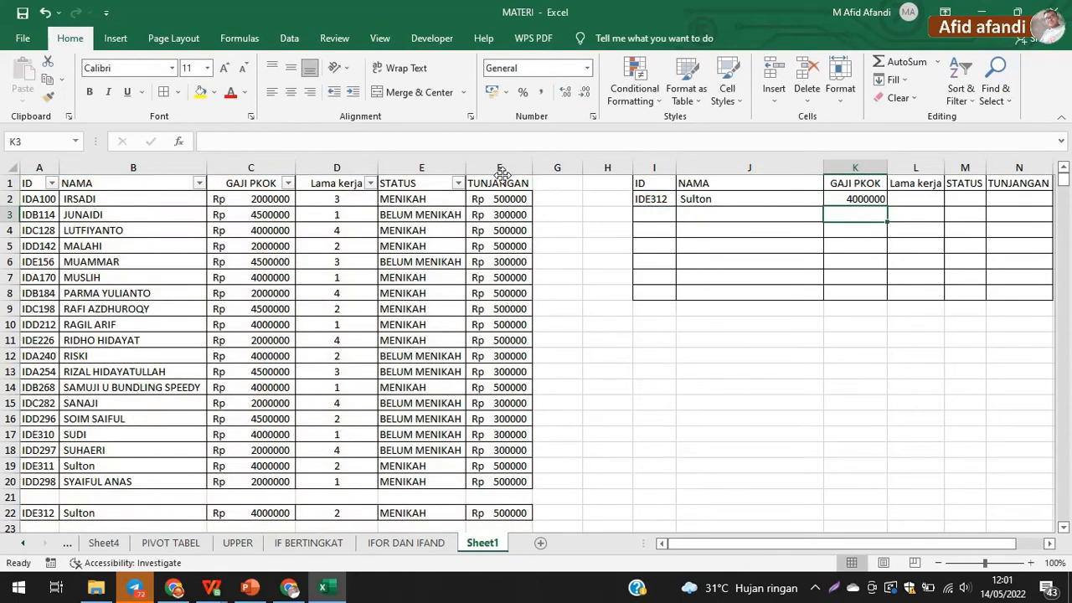
Step: Review the VLOOKUP formula in K2 without changing it
{"action": "left_click", "coordinate": [871, 199]}
{"action": "left_click", "coordinate": [614, 144]}
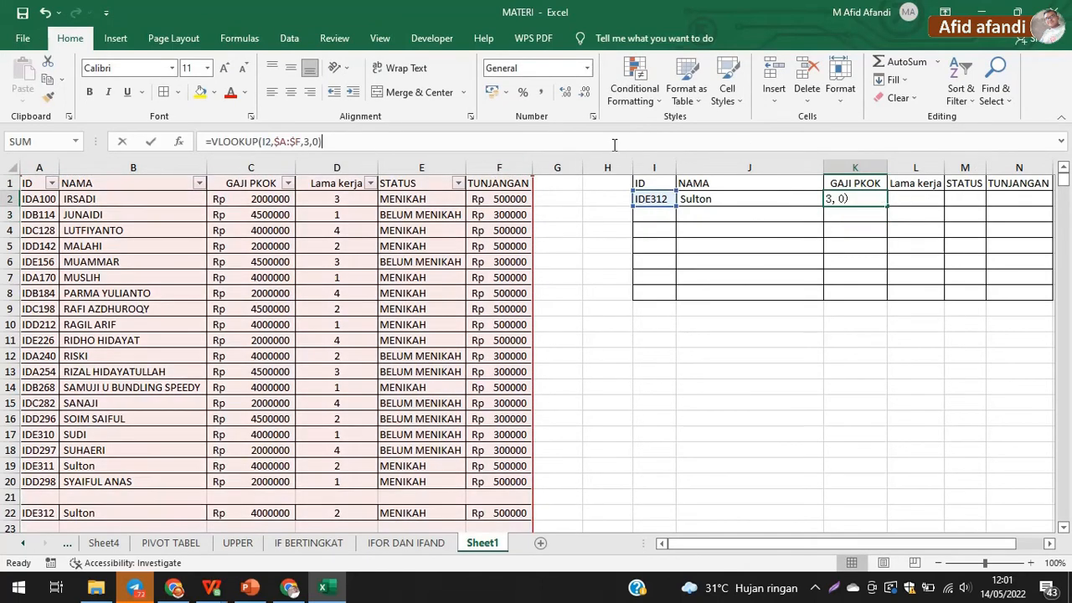
{"action": "triple_click", "coordinate": [614, 144]}
{"action": "key", "text": "Escape"}
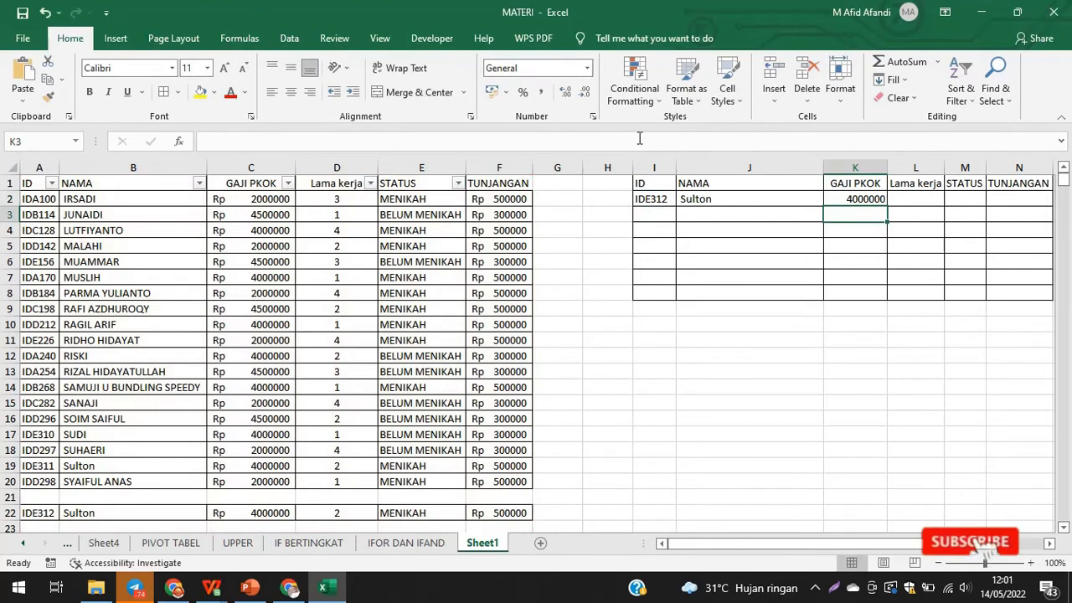
Step: Enter =VLOOKUP(I2,$A:$F,4,0) in L2 to look up Lama kerja
{"action": "left_click", "coordinate": [921, 198]}
{"action": "key", "text": "F2"}
{"action": "key", "text": "ctrl+v"}
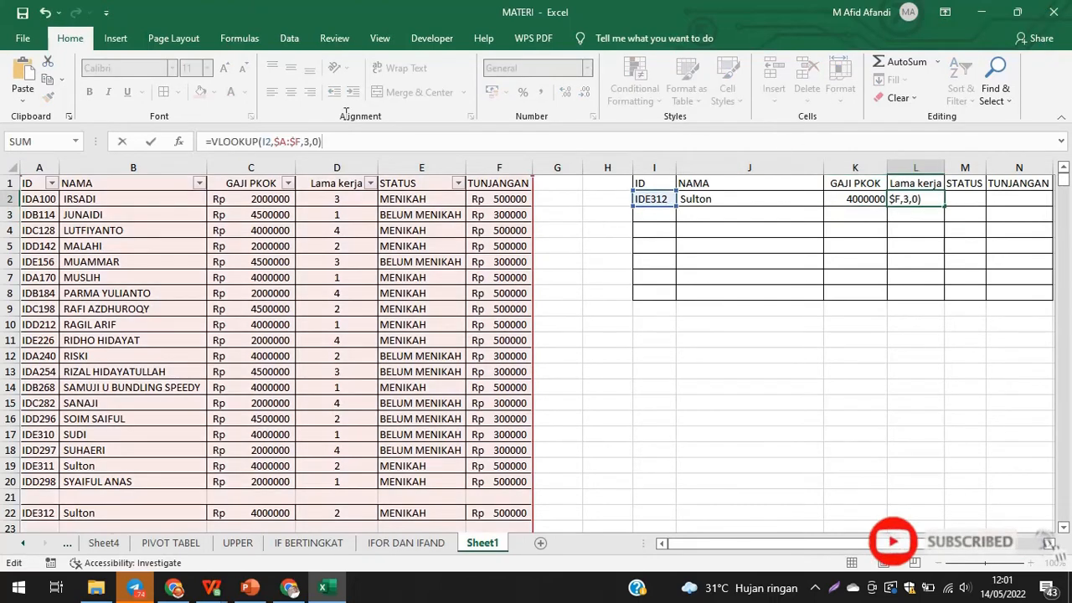
{"action": "left_click", "coordinate": [303, 142]}
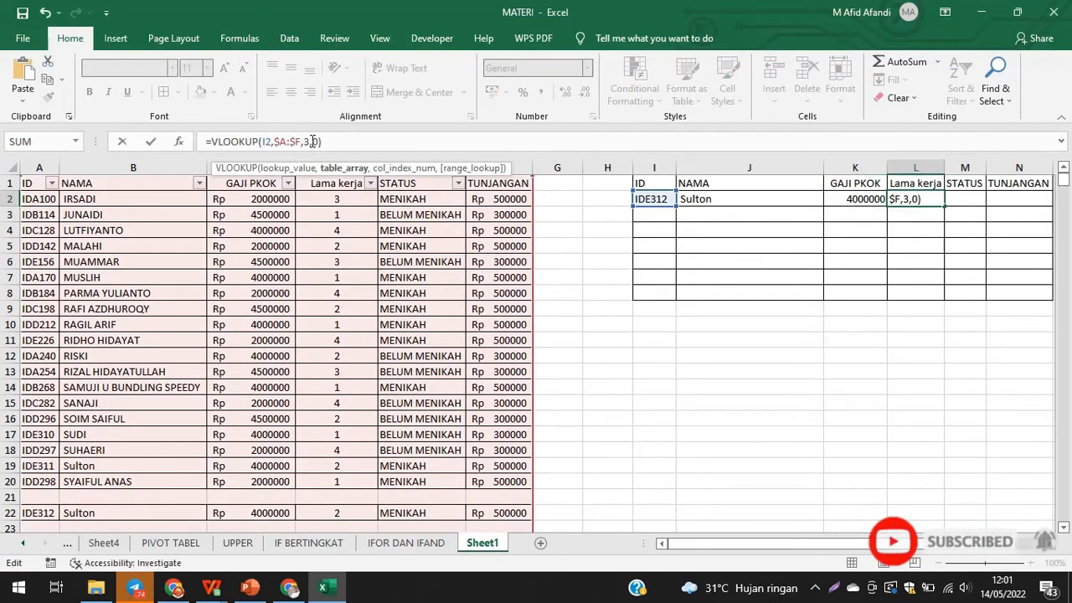
{"action": "left_click", "coordinate": [309, 142]}
{"action": "key", "text": "BackSpace"}
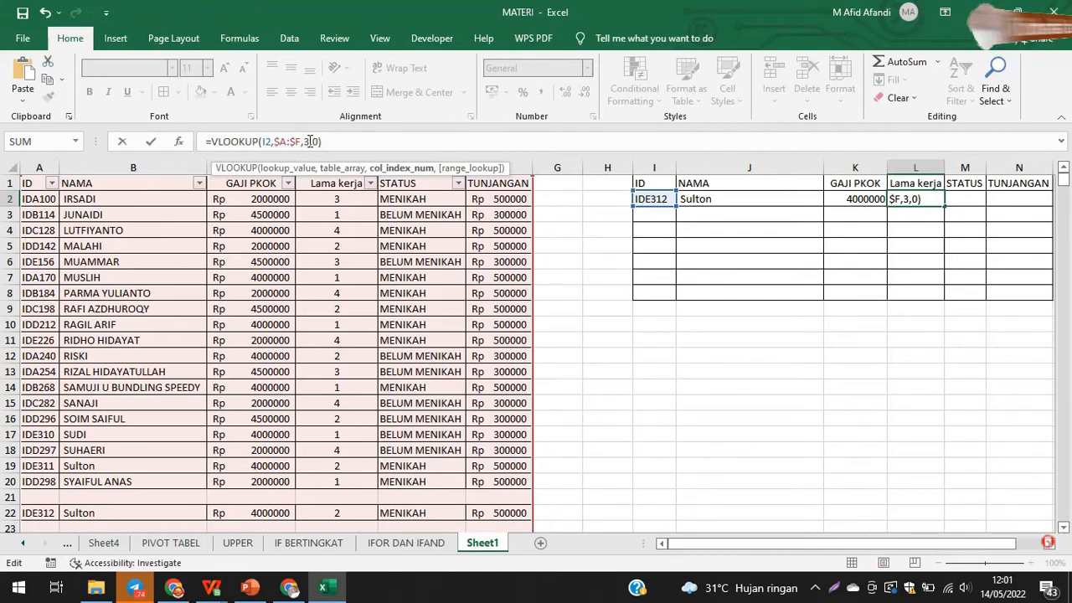
{"action": "type", "text": "4"}
{"action": "key", "text": "Right"}
{"action": "key", "text": "Right"}
{"action": "key", "text": "Right"}
{"action": "key", "text": "Right"}
{"action": "key", "text": "Right"}
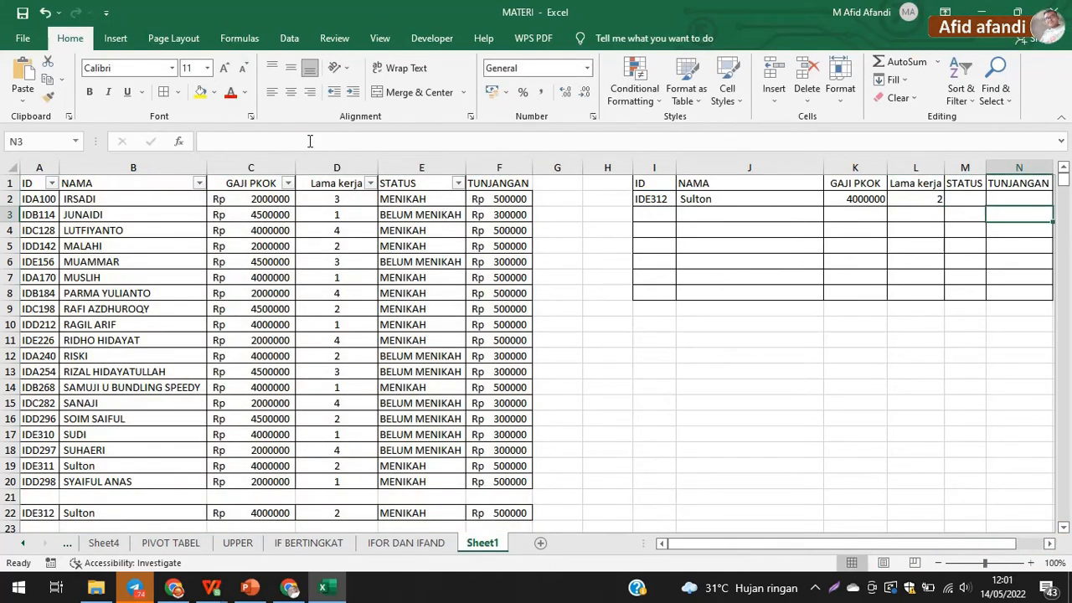
Step: Enter =VLOOKUP(I2,$A:$F,5,0) in M2 to look up STATUS
{"action": "left_click", "coordinate": [772, 202]}
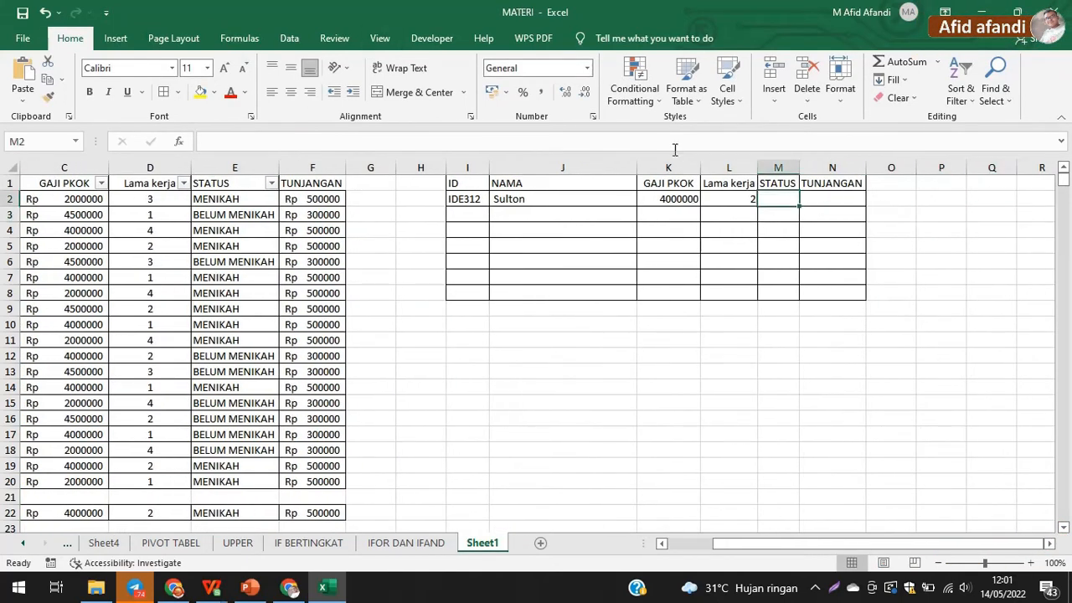
{"action": "left_click", "coordinate": [668, 143]}
{"action": "key", "text": "ctrl+v"}
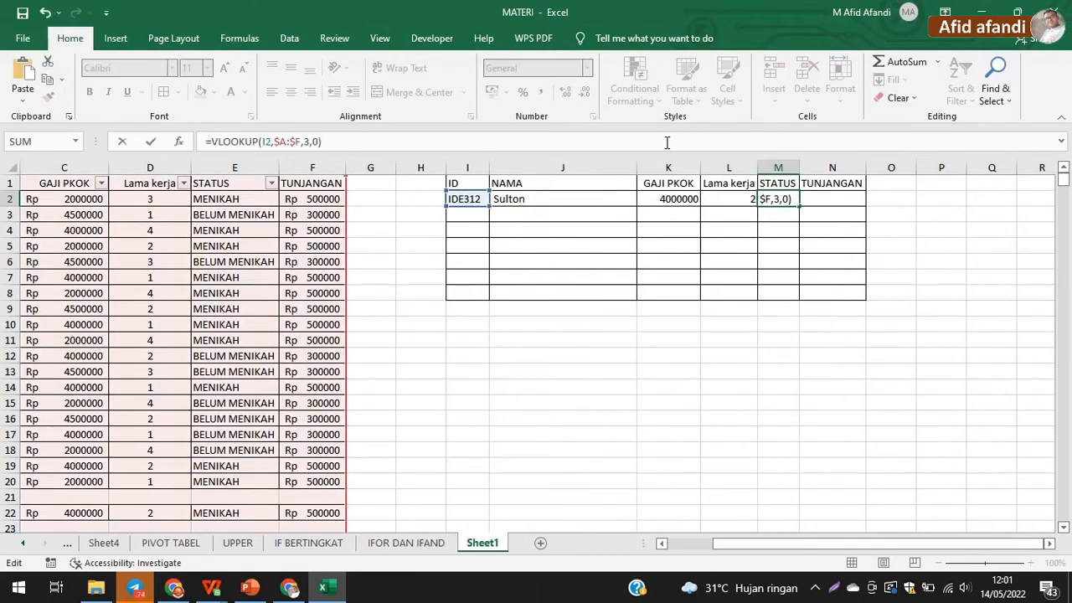
{"action": "left_click", "coordinate": [309, 141]}
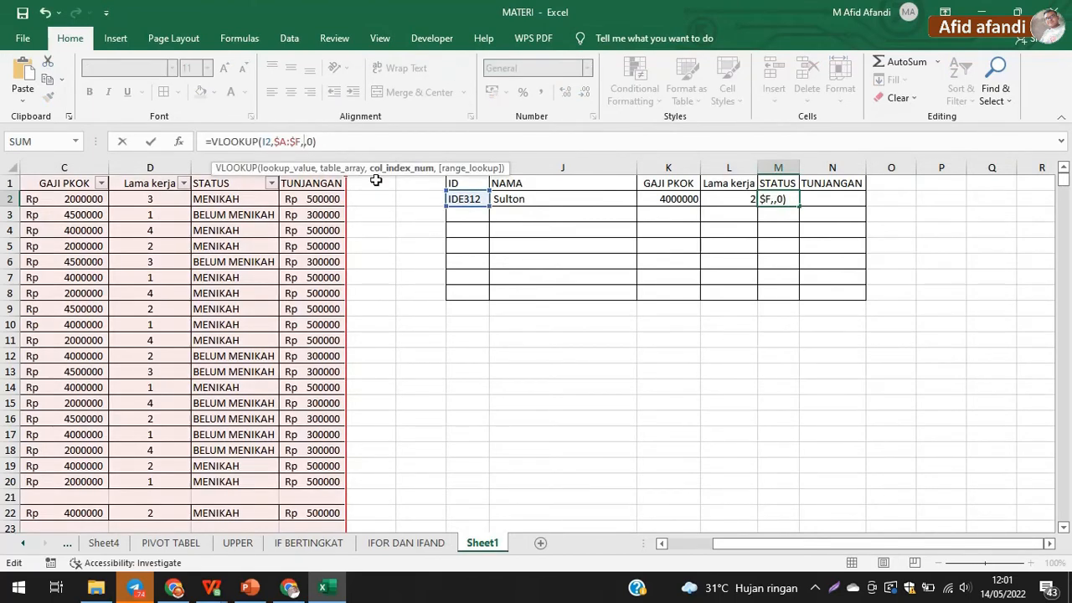
{"action": "type", "text": "5"}
{"action": "key", "text": "Return"}
Step: Enter =VLOOKUP(I2,$A:$F,6,0) in N2 to look up TUNJANGAN
{"action": "left_click", "coordinate": [808, 199]}
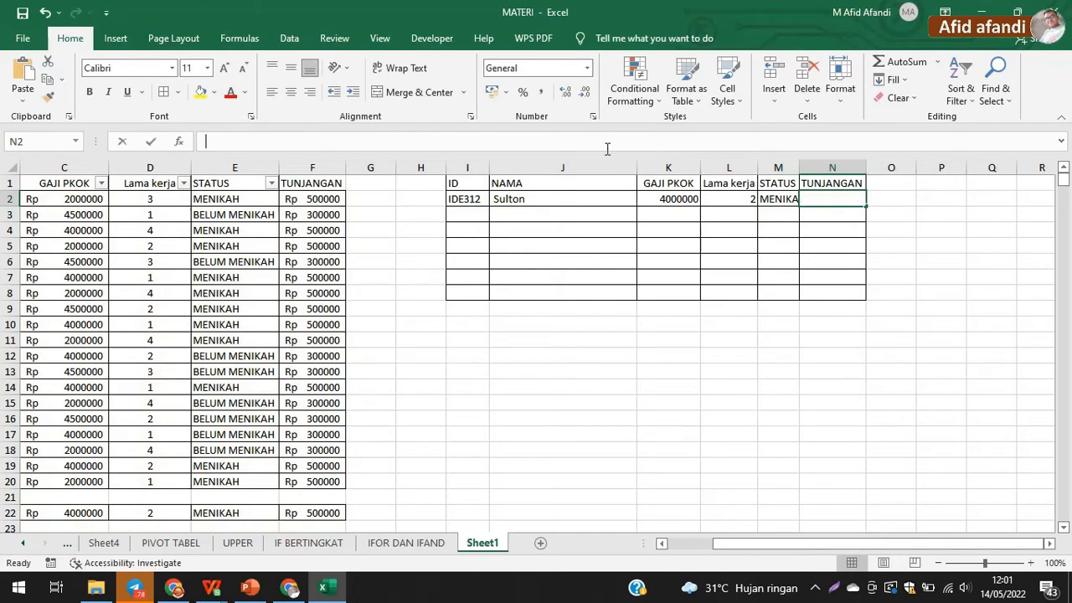
{"action": "left_click", "coordinate": [541, 142]}
{"action": "key", "text": "ctrl+v"}
{"action": "key", "text": "Left"}
{"action": "key", "text": "Left"}
{"action": "key", "text": "Left"}
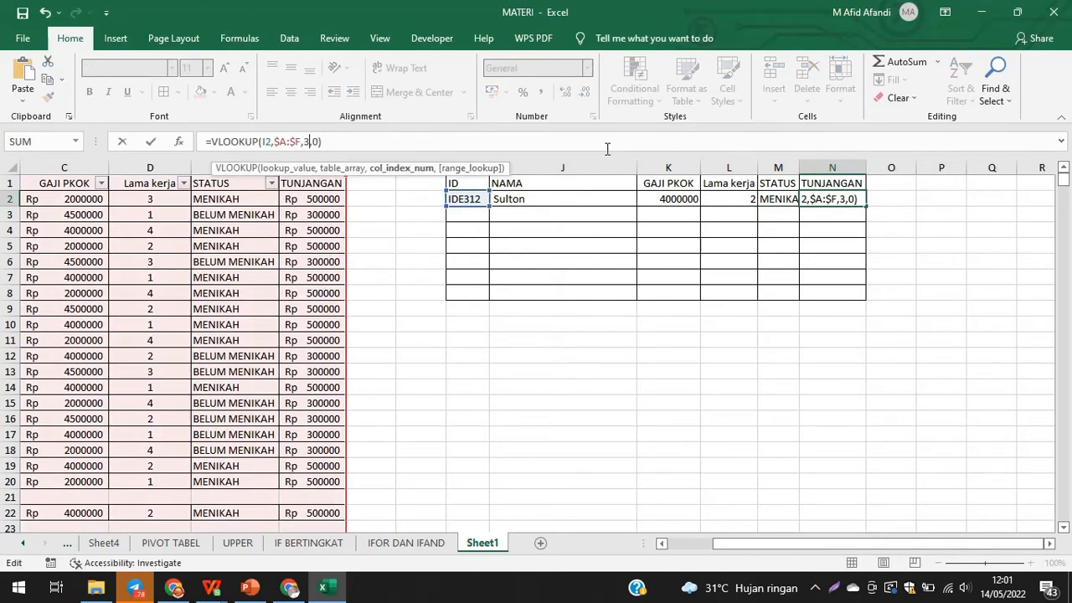
{"action": "key", "text": "BackSpace"}
{"action": "type", "text": "6"}
{"action": "key", "text": "Return"}
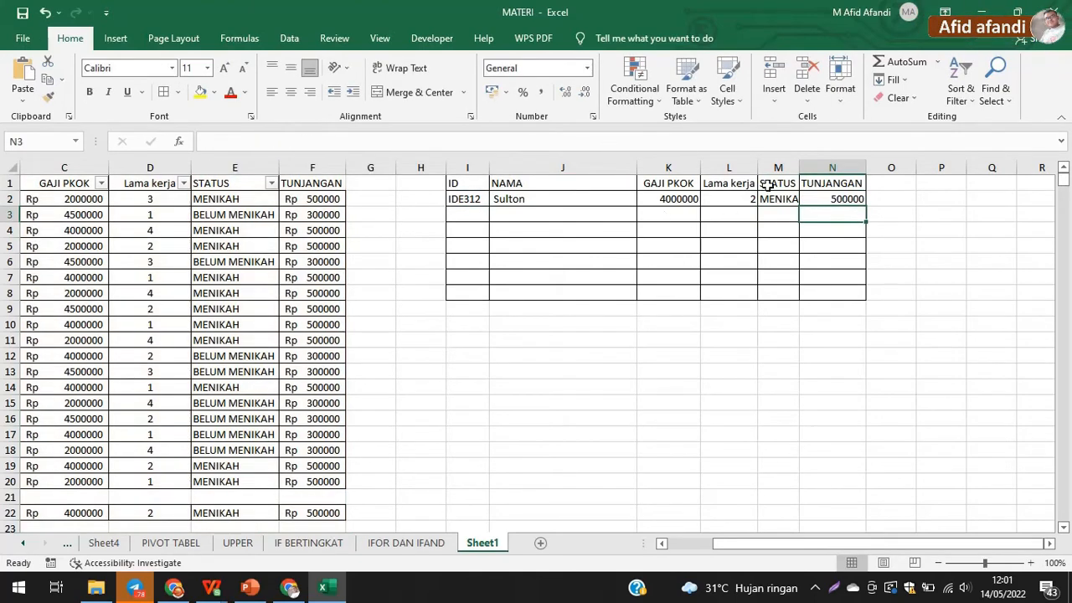
Step: Fill the lookup formulas in J2:N2 down to row 8 and check the filled rows against the blank ID cells
{"action": "left_click", "coordinate": [468, 199]}
{"action": "left_click_drag", "start_coordinate": [499, 199], "coordinate": [851, 299]}
{"action": "left_click", "coordinate": [459, 204]}
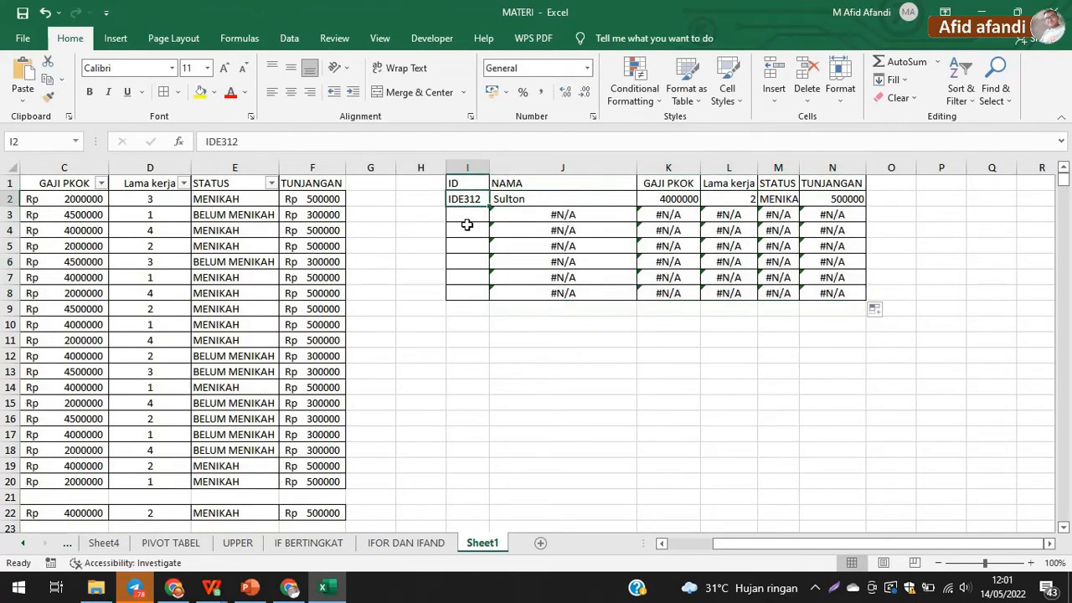
{"action": "left_click_drag", "start_coordinate": [467, 225], "coordinate": [484, 299]}
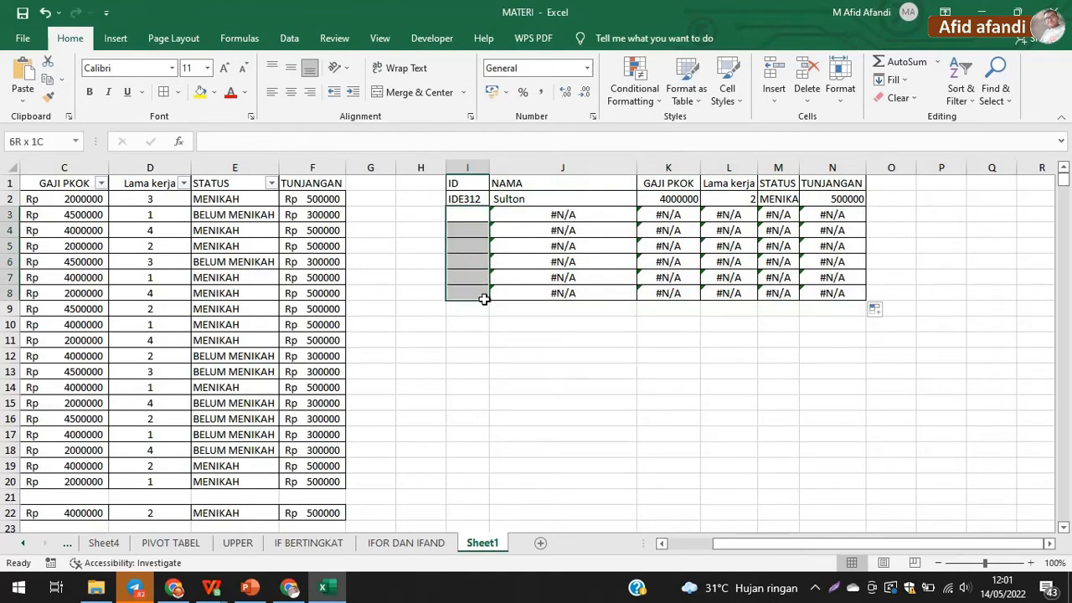
{"action": "left_click_drag", "start_coordinate": [540, 216], "coordinate": [800, 295]}
{"action": "left_click", "coordinate": [452, 217]}
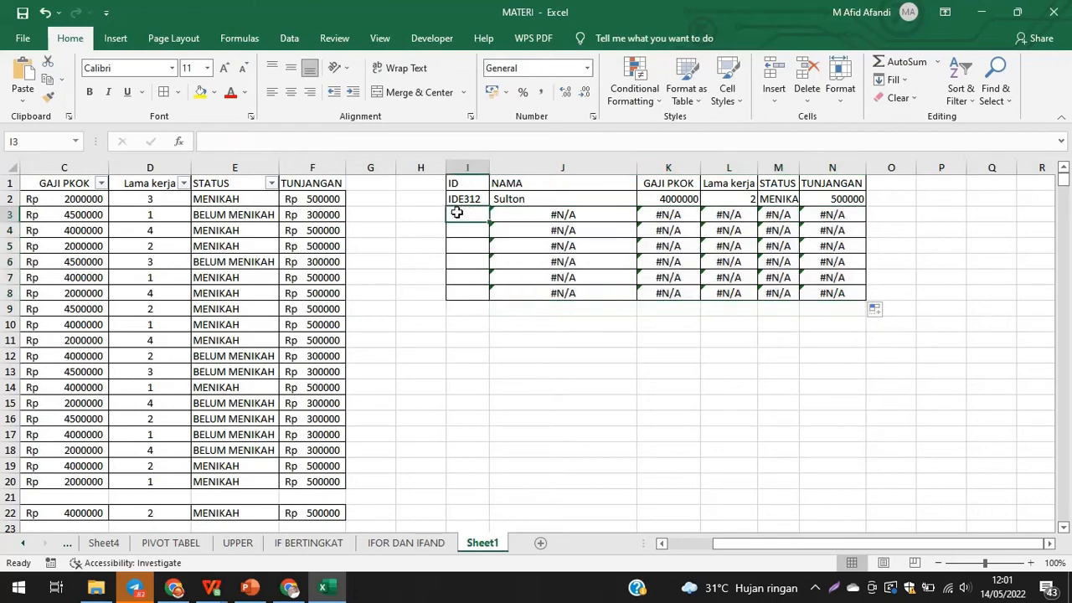
{"action": "left_click", "coordinate": [469, 200]}
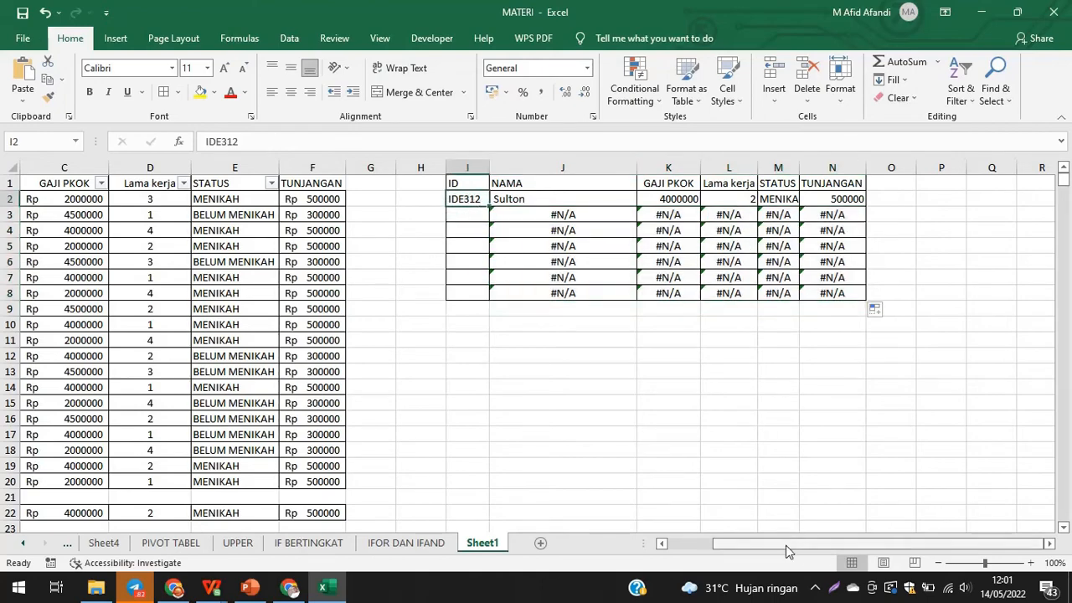
Step: Copy the IDs from A10:A15 into I3:I8 of the lookup table
{"action": "scroll", "coordinate": [319, 364], "scroll_direction": "left", "scroll_amount": 3}
{"action": "left_click_drag", "start_coordinate": [34, 324], "coordinate": [37, 449]}
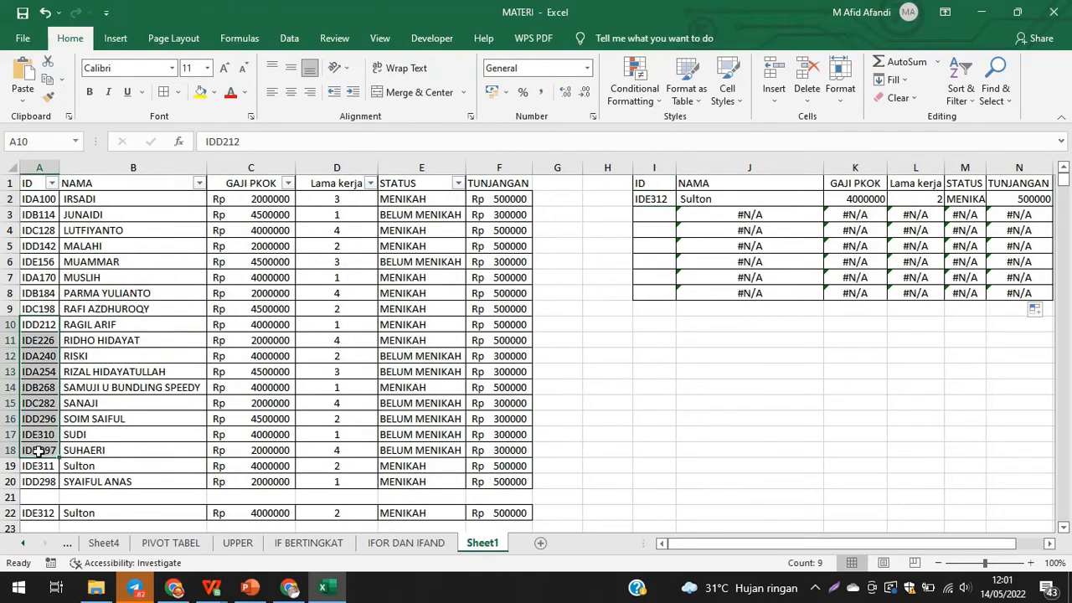
{"action": "key", "text": "ctrl+c"}
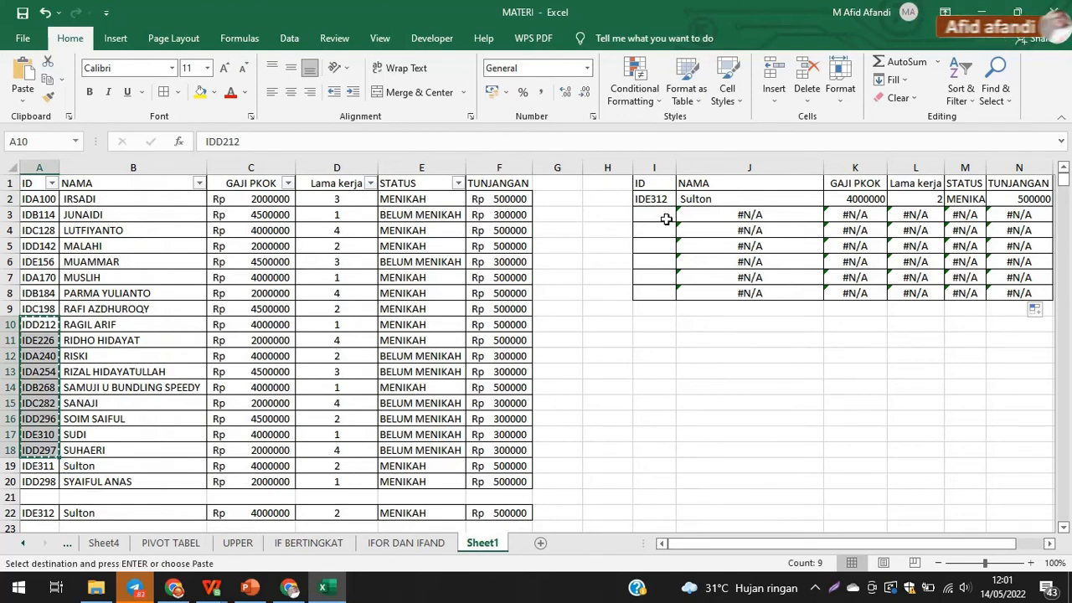
{"action": "left_click", "coordinate": [53, 406], "text": "shift"}
{"action": "key", "text": "ctrl+c"}
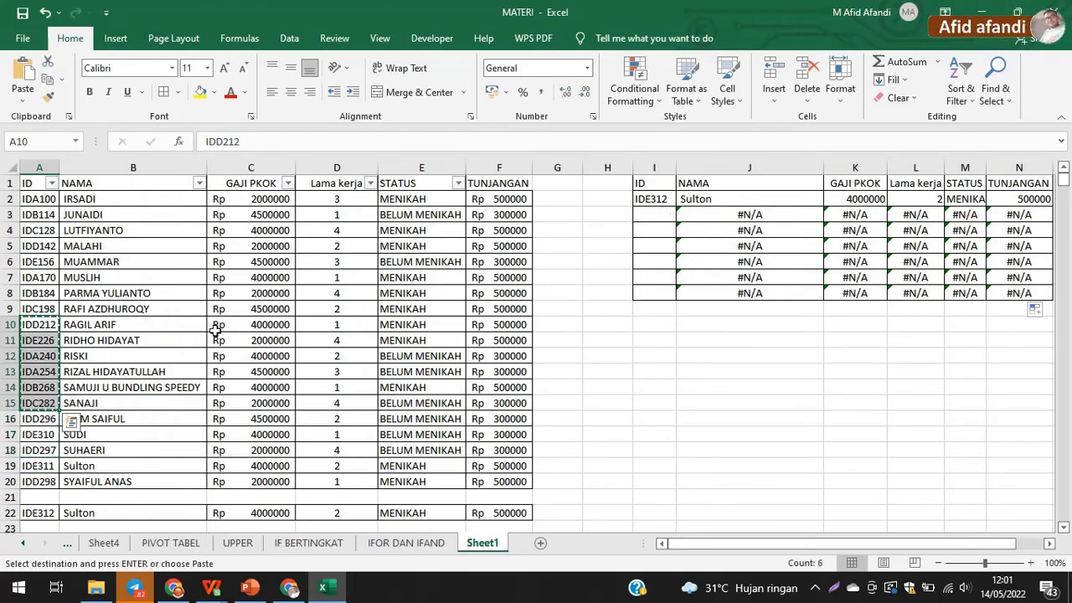
{"action": "left_click", "coordinate": [656, 211]}
{"action": "key", "text": "ctrl+v"}
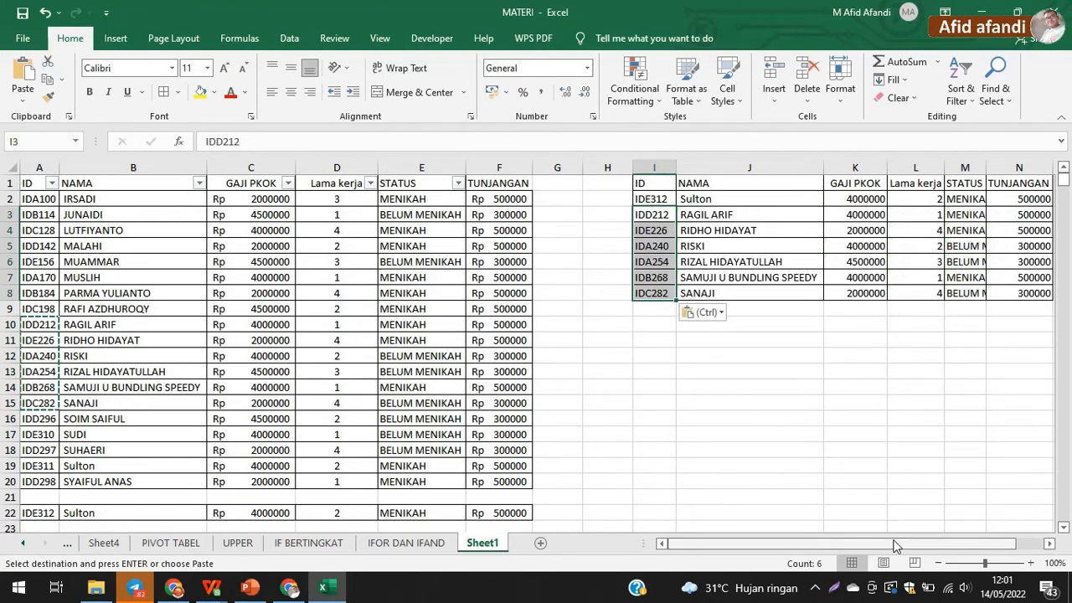
Step: Inspect the VLOOKUP results and formulas for the IDs in rows 4 and 5 of the lookup table
{"action": "left_click_drag", "start_coordinate": [951, 546], "coordinate": [888, 436]}
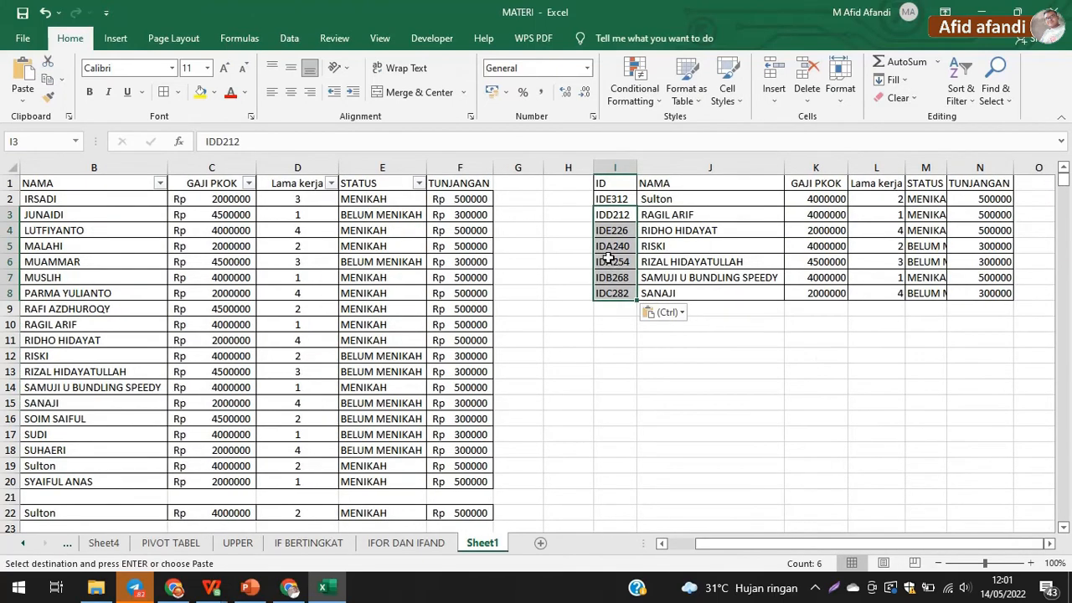
{"action": "left_click", "coordinate": [614, 233]}
{"action": "left_click", "coordinate": [667, 234]}
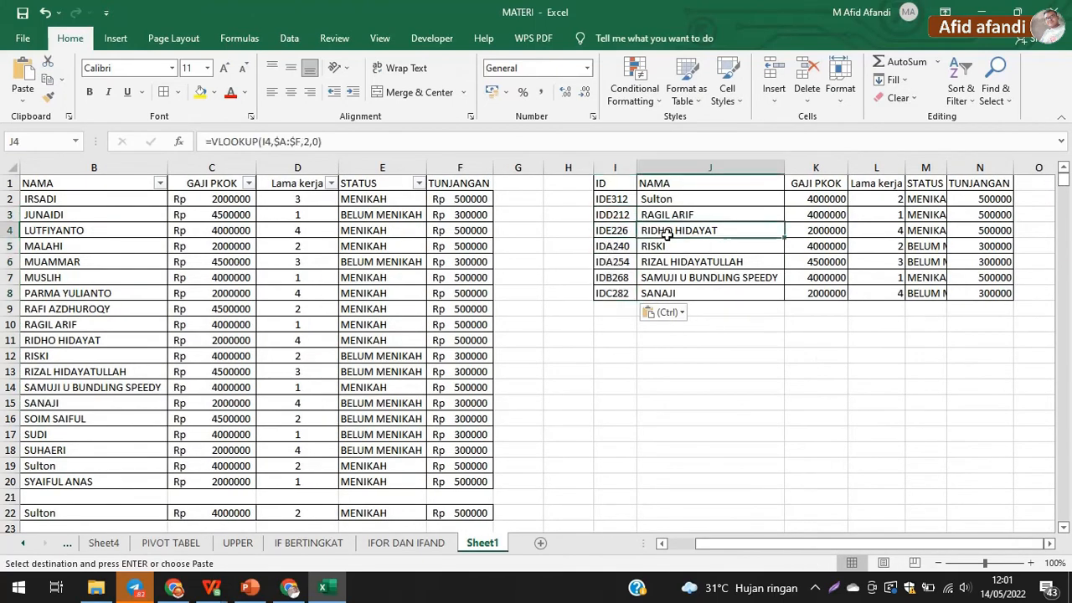
{"action": "left_click", "coordinate": [613, 245]}
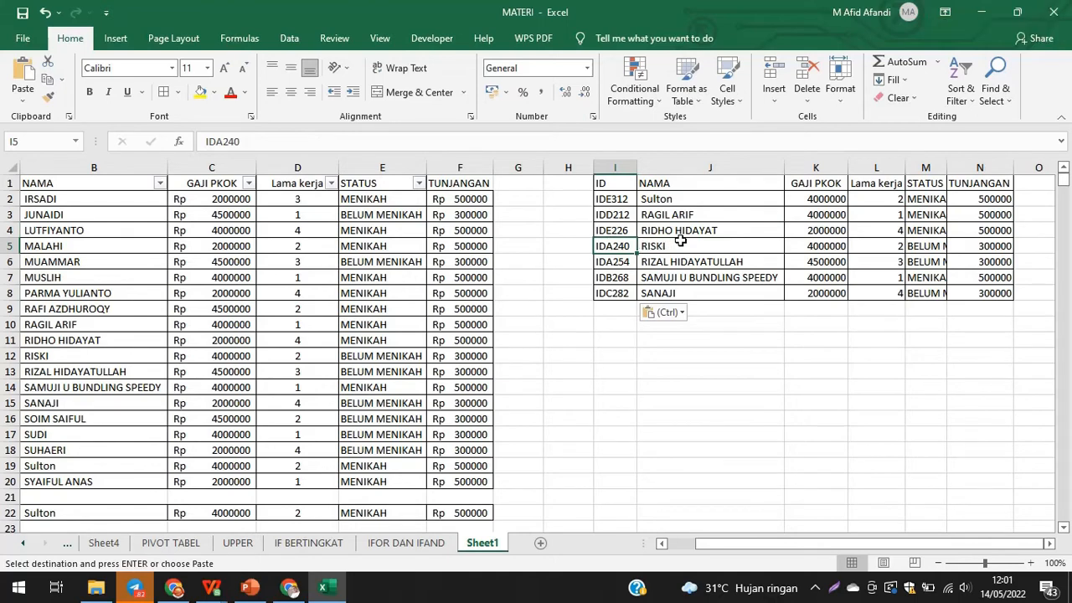
{"action": "left_click", "coordinate": [681, 240]}
{"action": "left_click", "coordinate": [612, 249]}
{"action": "left_click", "coordinate": [685, 241]}
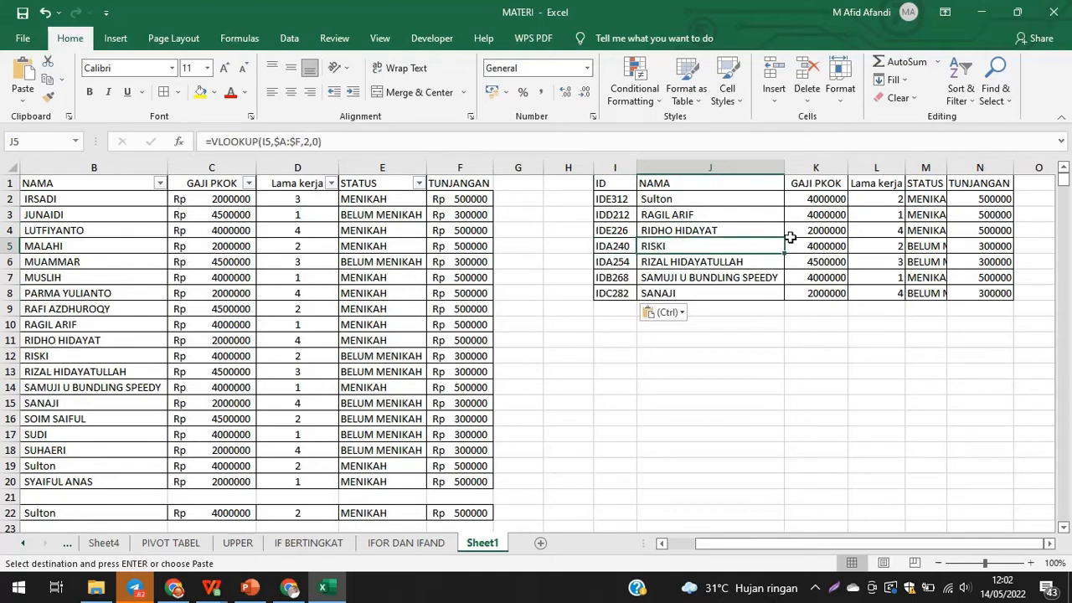
{"action": "left_click", "coordinate": [817, 240]}
{"action": "left_click", "coordinate": [896, 245]}
{"action": "left_click", "coordinate": [931, 245]}
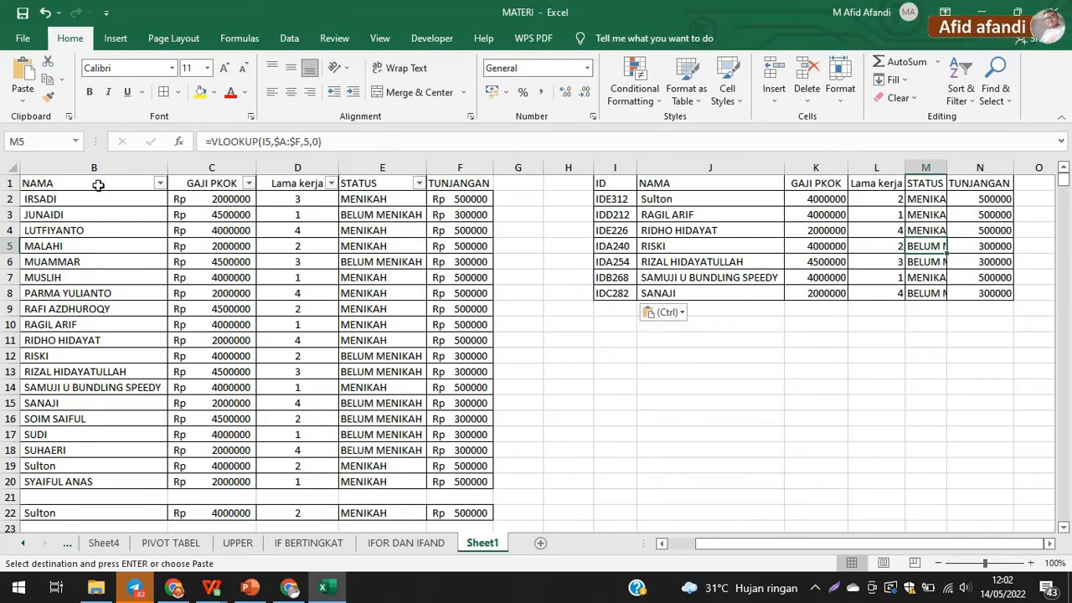
Step: Compare the source data in columns B:F with the lookup table in I1:N8
{"action": "mouse_move", "coordinate": [93, 167]}
{"action": "left_mouse_down"}
{"action": "mouse_move", "coordinate": [402, 171]}
{"action": "mouse_move", "coordinate": [460, 184]}
{"action": "left_mouse_up"}
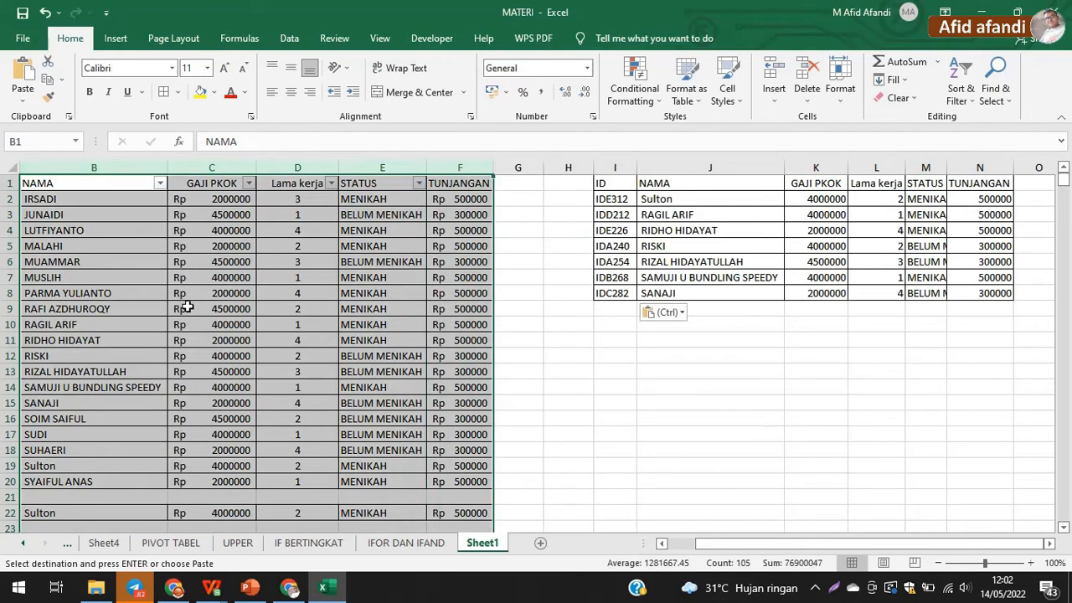
{"action": "mouse_move", "coordinate": [631, 192]}
{"action": "left_mouse_down"}
{"action": "mouse_move", "coordinate": [838, 264]}
{"action": "mouse_move", "coordinate": [976, 294]}
{"action": "left_mouse_up"}
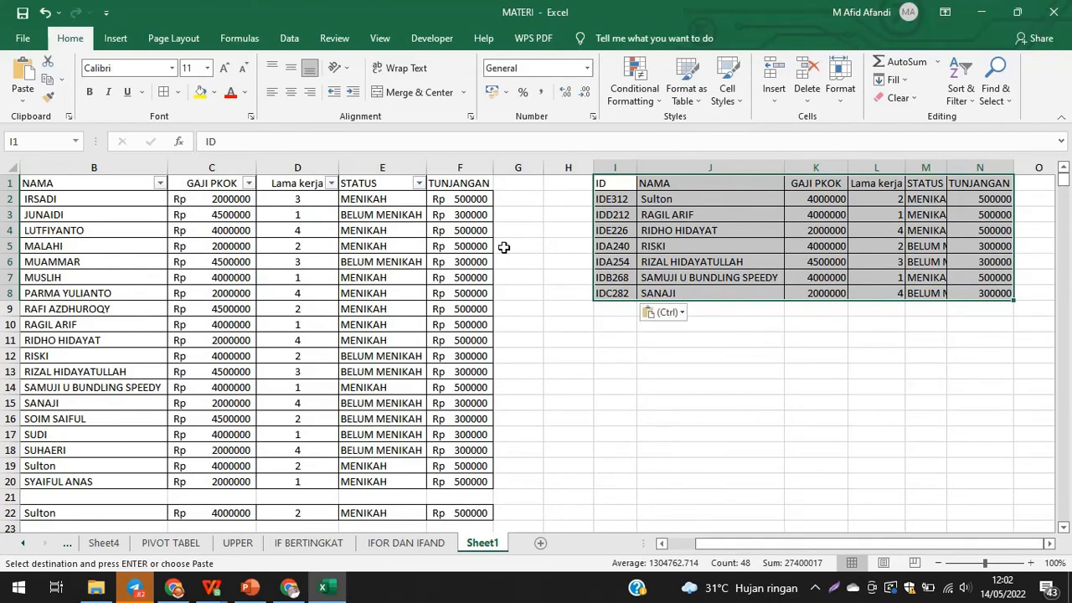
{"action": "left_click", "coordinate": [462, 184]}
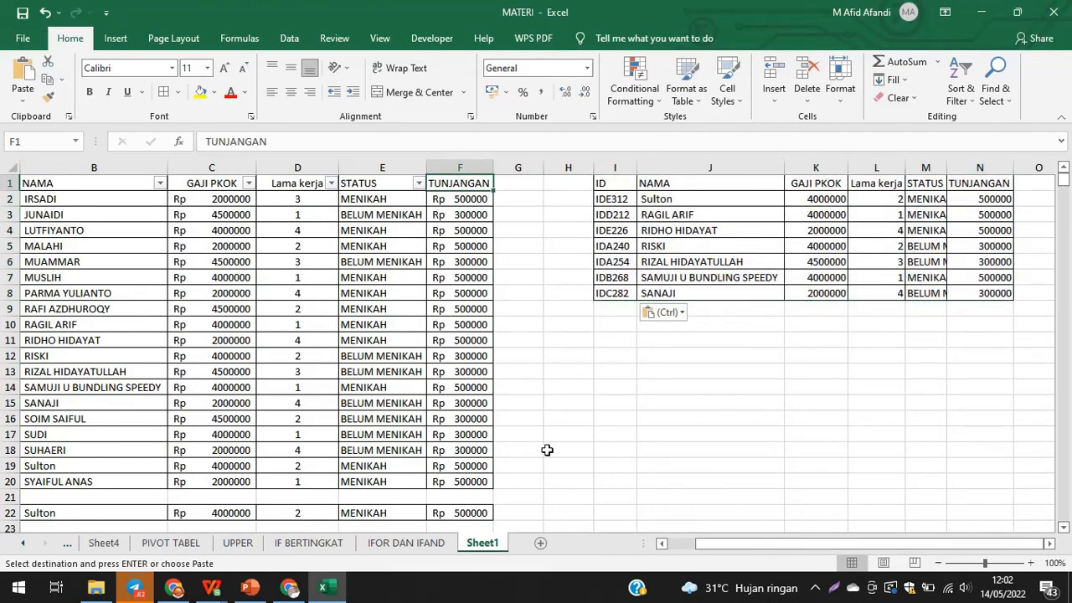
Step: Review the J2 VLOOKUP formula and the source columns A:F that it references
{"action": "left_click_drag", "start_coordinate": [751, 543], "coordinate": [783, 542]}
{"action": "left_click", "coordinate": [651, 199]}
{"action": "left_click", "coordinate": [346, 145]}
{"action": "left_click_drag", "start_coordinate": [723, 546], "coordinate": [687, 553]}
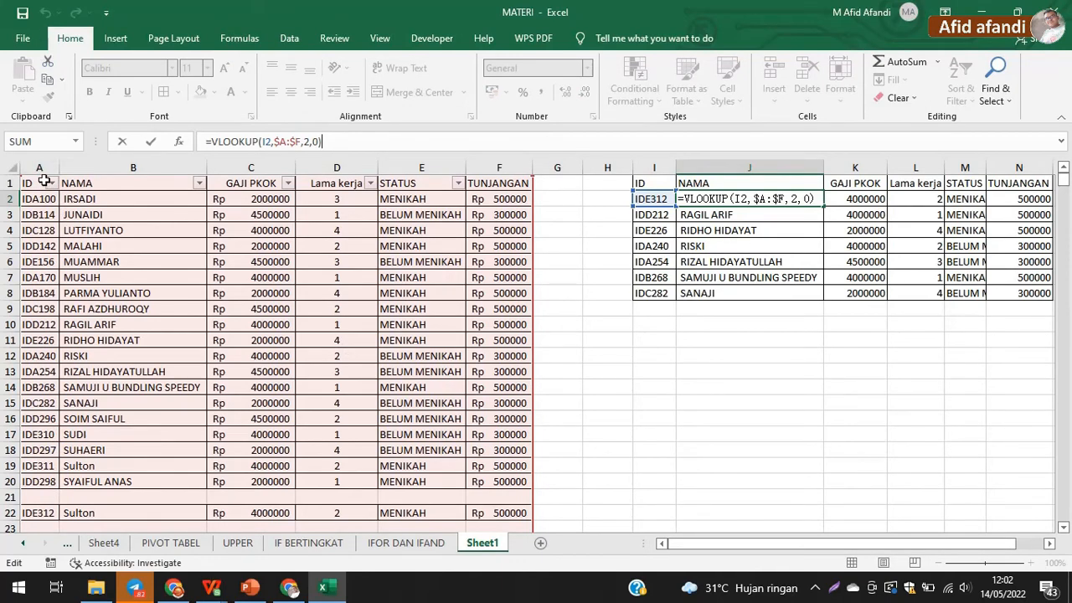
{"action": "left_click_drag", "start_coordinate": [41, 166], "coordinate": [509, 164]}
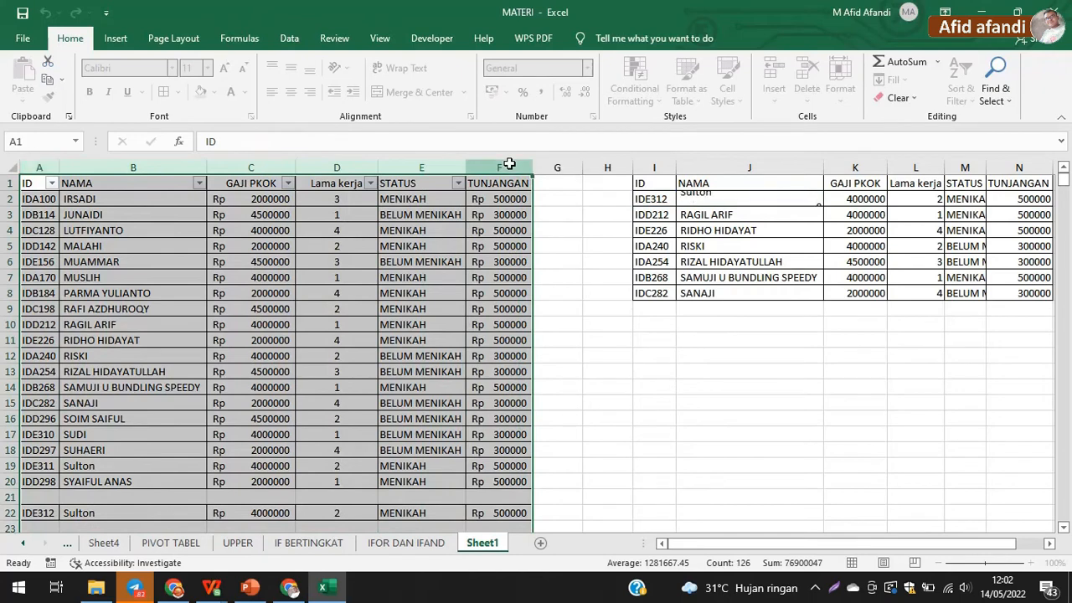
{"action": "left_click", "coordinate": [460, 291]}
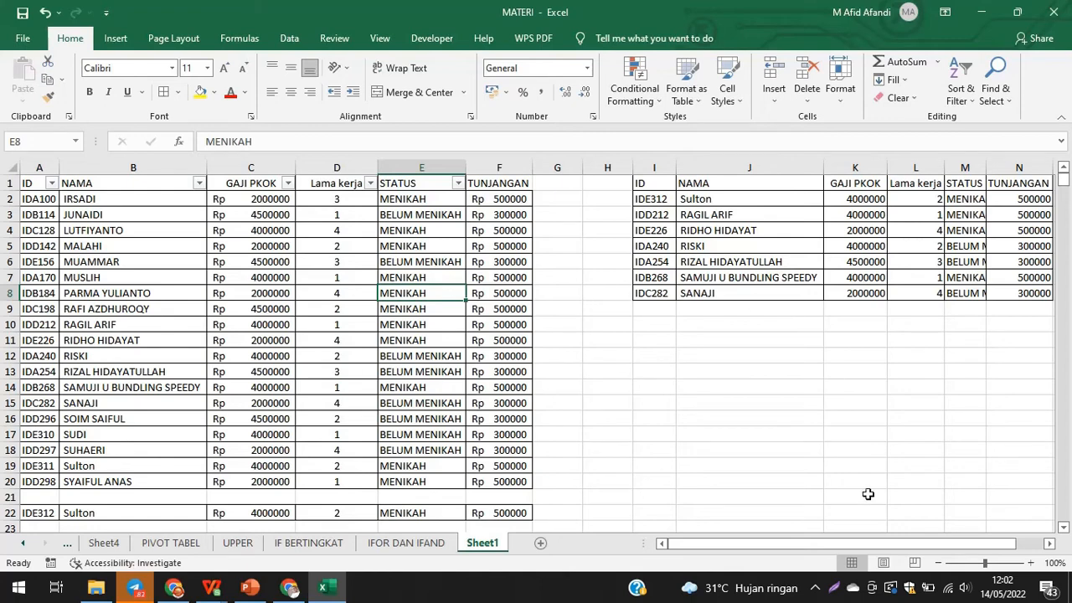
Step: Inspect the VLOOKUP formulas across row 2 of the lookup table
{"action": "left_click_drag", "start_coordinate": [890, 545], "coordinate": [951, 543]}
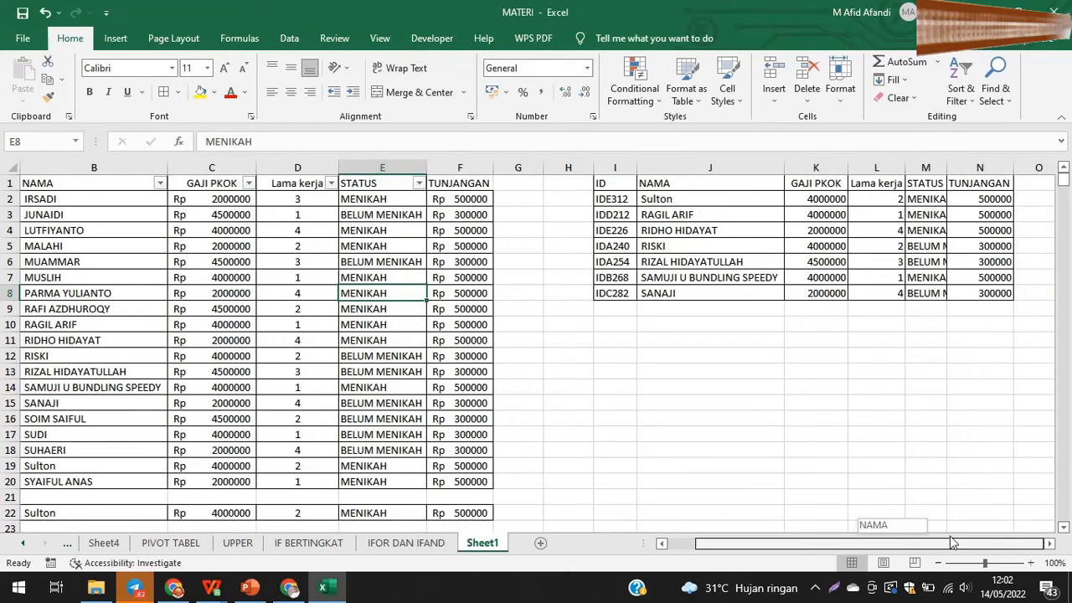
{"action": "left_click", "coordinate": [674, 199]}
{"action": "left_click", "coordinate": [820, 199]}
{"action": "left_click", "coordinate": [888, 200]}
{"action": "left_click", "coordinate": [931, 199]}
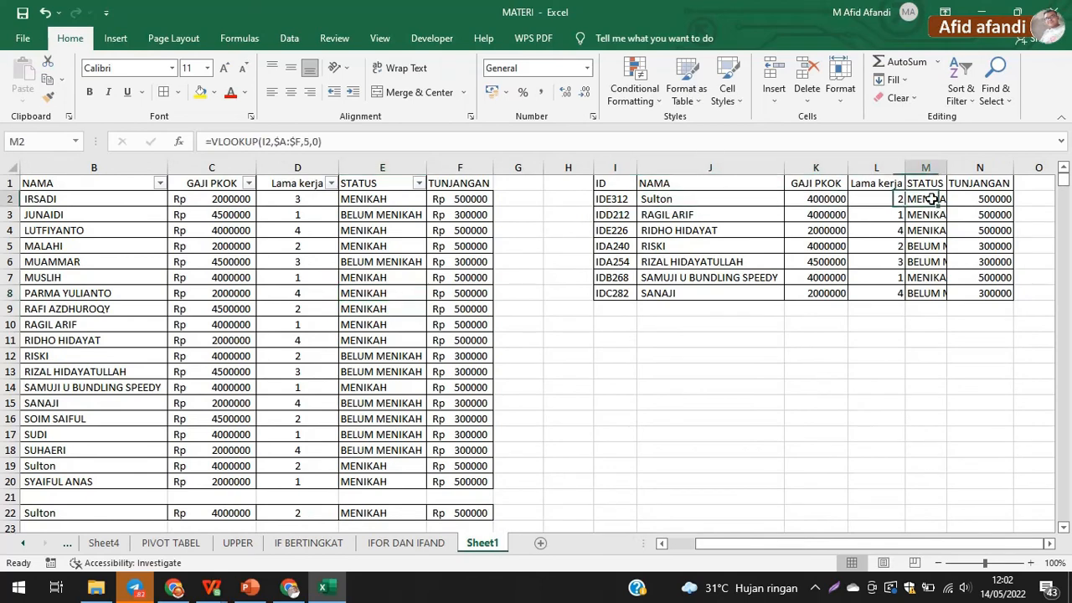
{"action": "left_click", "coordinate": [777, 212]}
Step: Copy the J2 VLOOKUP formula into K2 and point its lookup value back to the ID in I2
{"action": "left_click", "coordinate": [685, 201]}
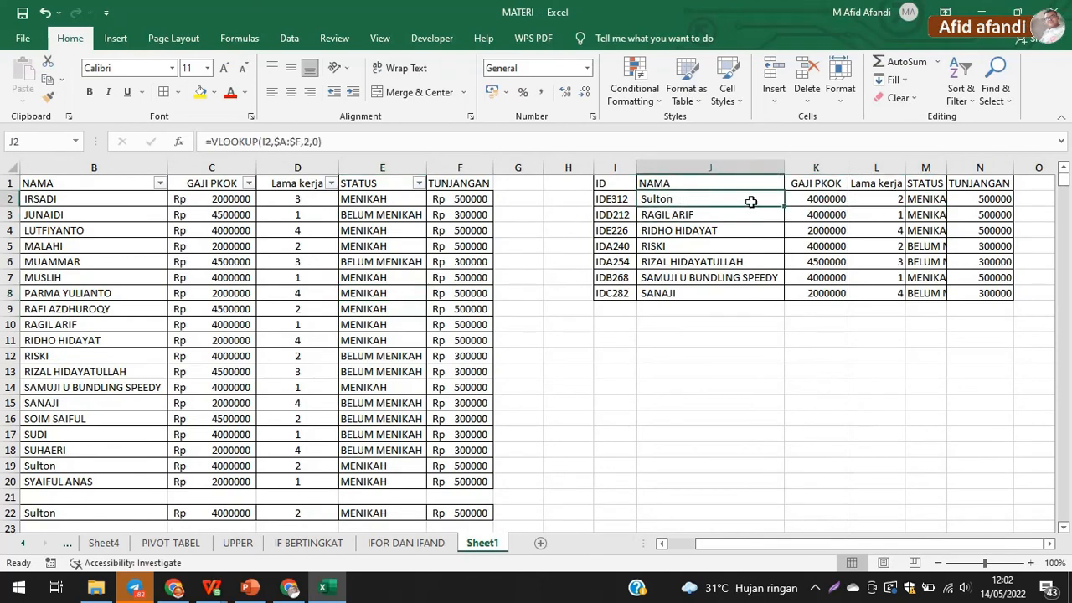
{"action": "left_click_drag", "start_coordinate": [787, 205], "coordinate": [848, 209]}
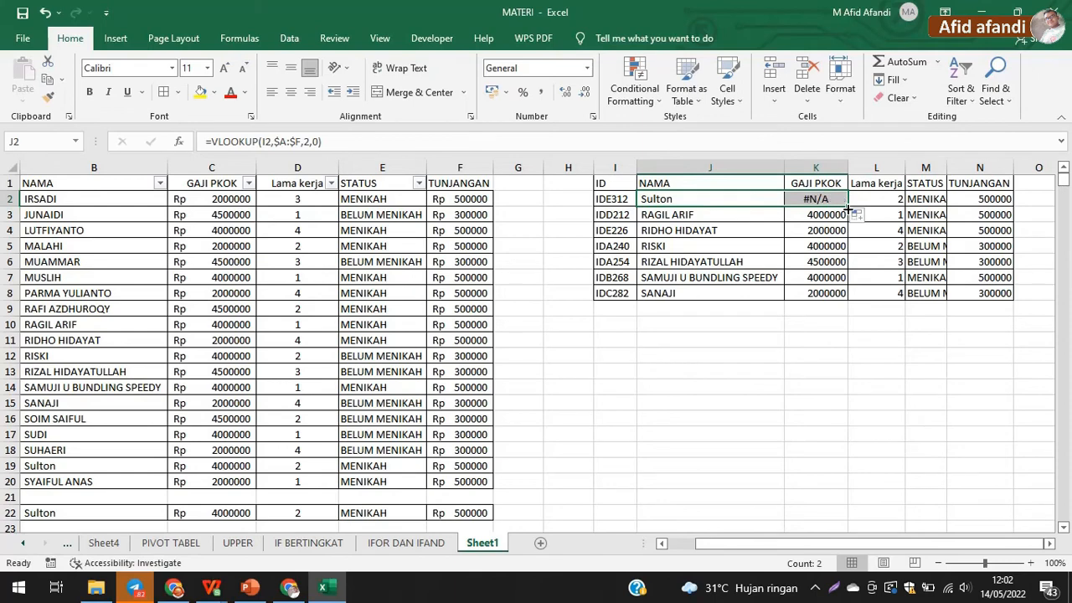
{"action": "left_click", "coordinate": [812, 198]}
{"action": "left_click", "coordinate": [770, 144]}
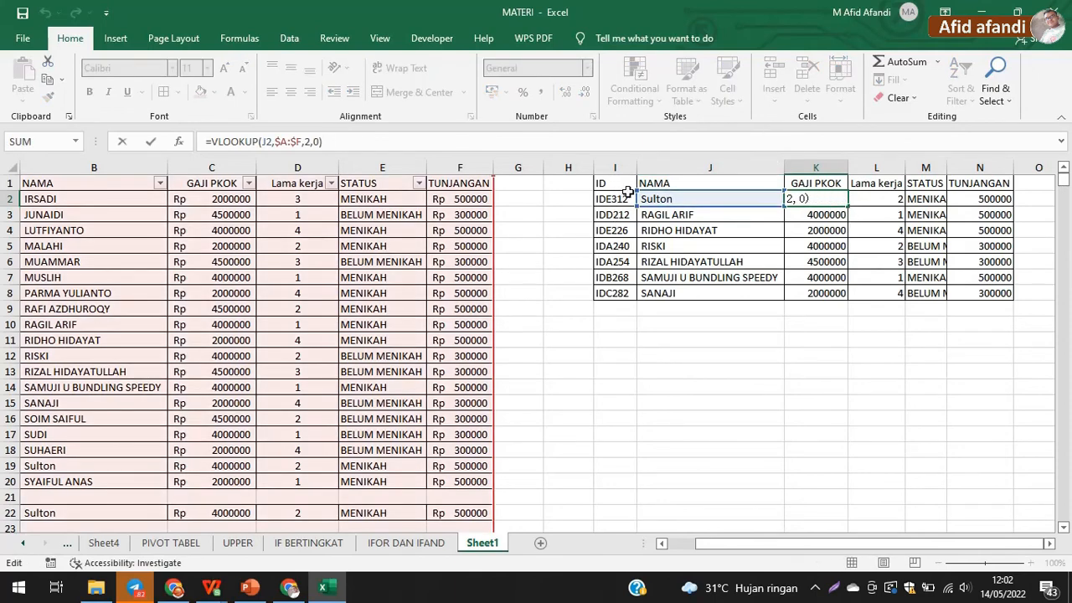
{"action": "left_click", "coordinate": [630, 199]}
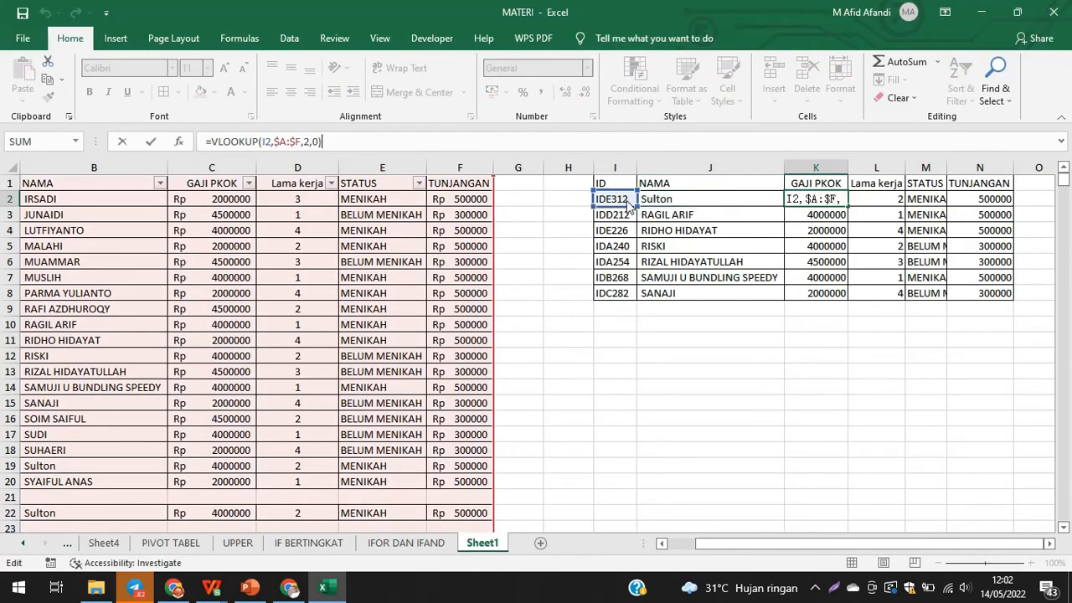
{"action": "key", "text": "Return"}
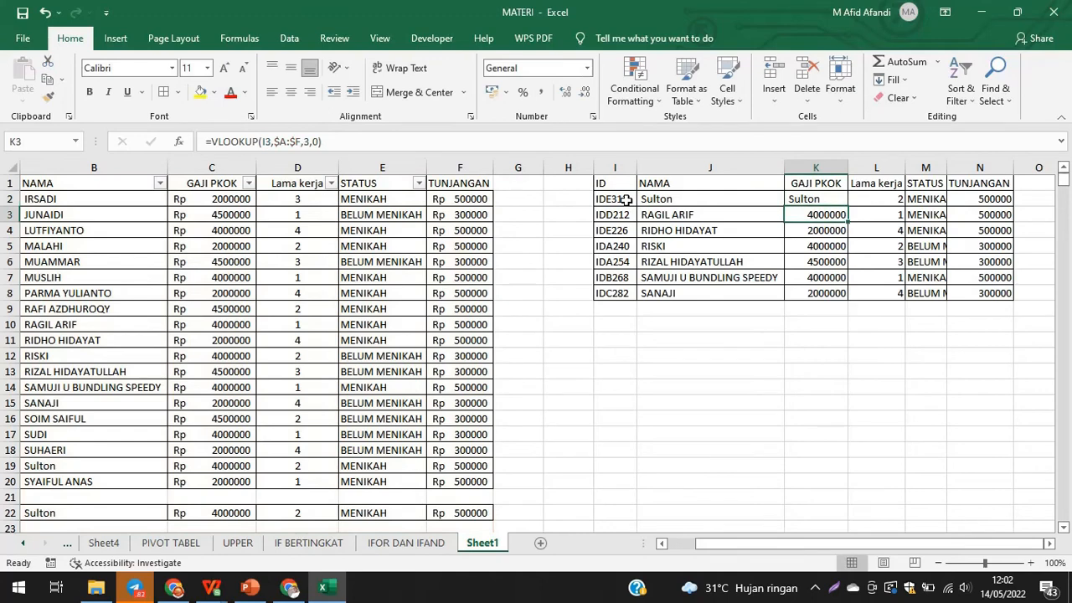
Step: Set the column index of the K2 VLOOKUP formula to 3 for GAJI PKOK
{"action": "left_click", "coordinate": [817, 198]}
{"action": "left_click", "coordinate": [308, 141]}
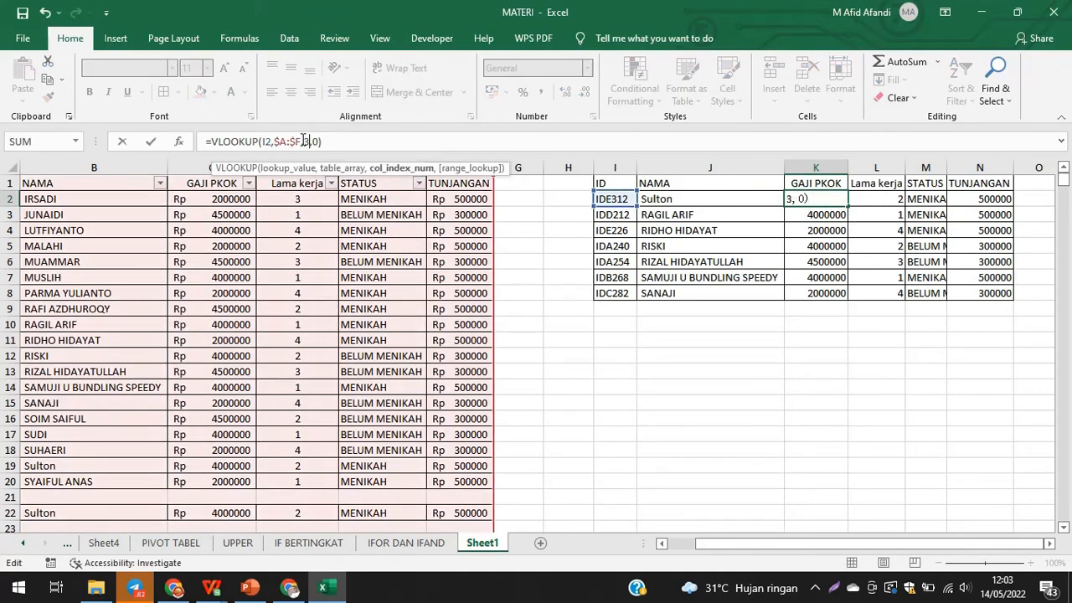
{"action": "key", "text": "Return"}
Step: Widen the lookup table's STATUS column M to fit its full entries
{"action": "left_click_drag", "start_coordinate": [980, 292], "coordinate": [993, 169]}
{"action": "left_click", "coordinate": [961, 214]}
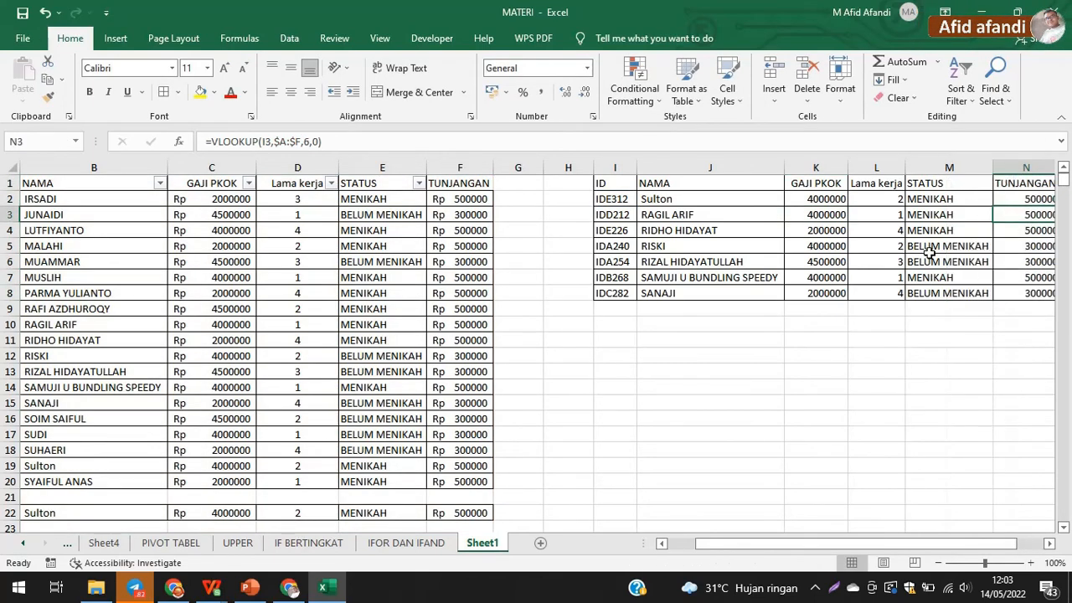
{"action": "left_click", "coordinate": [929, 277]}
Step: Review the source table headers in A1:E1 and the IDs in column I of the lookup table
{"action": "left_click_drag", "start_coordinate": [740, 544], "coordinate": [709, 545]}
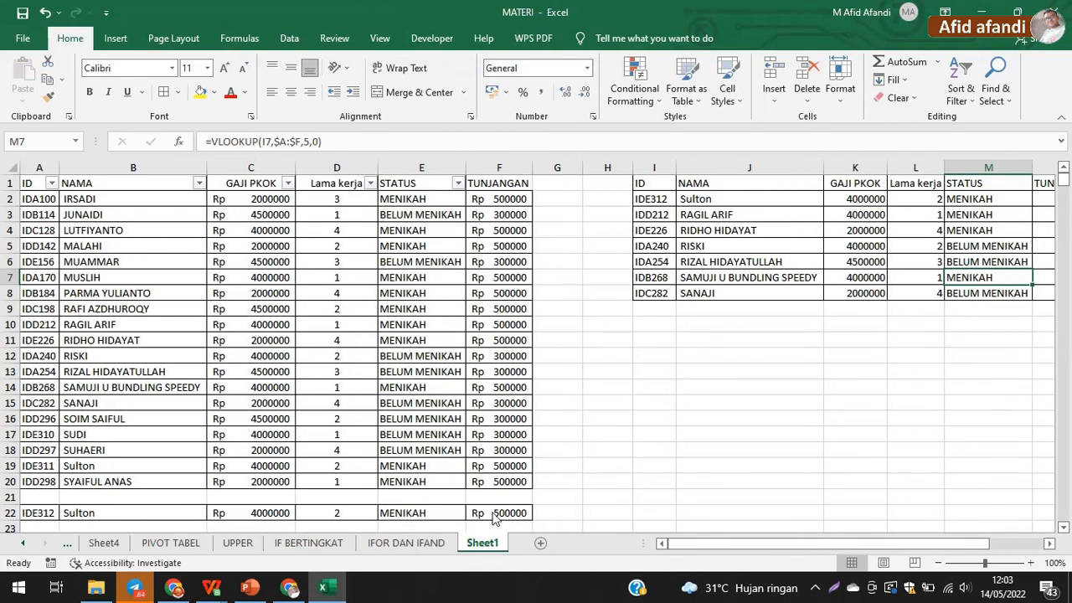
{"action": "left_click_drag", "start_coordinate": [38, 182], "coordinate": [419, 183]}
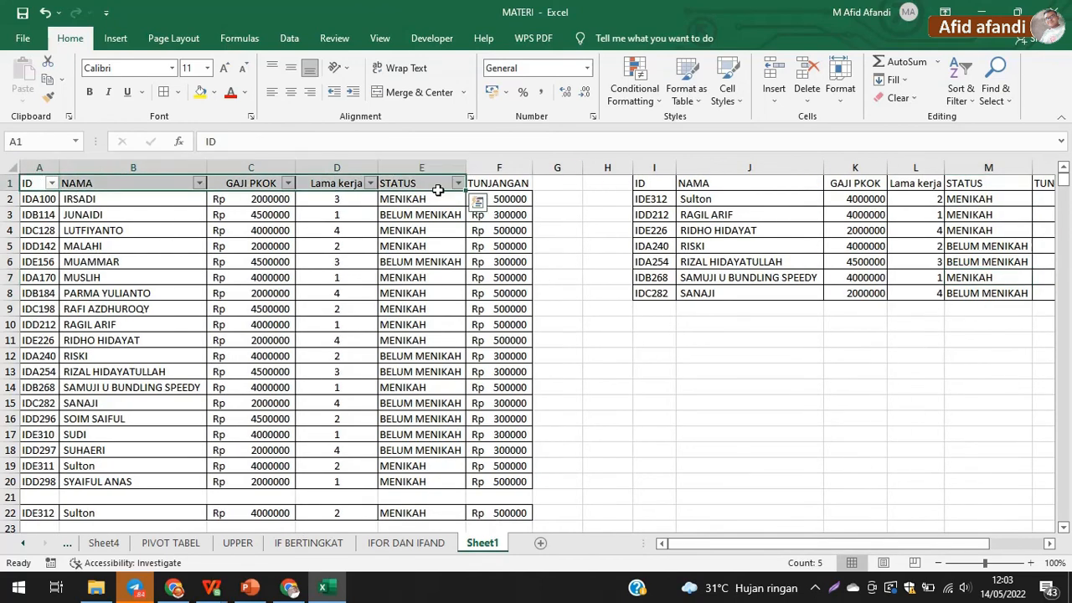
{"action": "left_click_drag", "start_coordinate": [804, 544], "coordinate": [860, 544]}
{"action": "left_click", "coordinate": [463, 199]}
{"action": "left_click", "coordinate": [465, 230]}
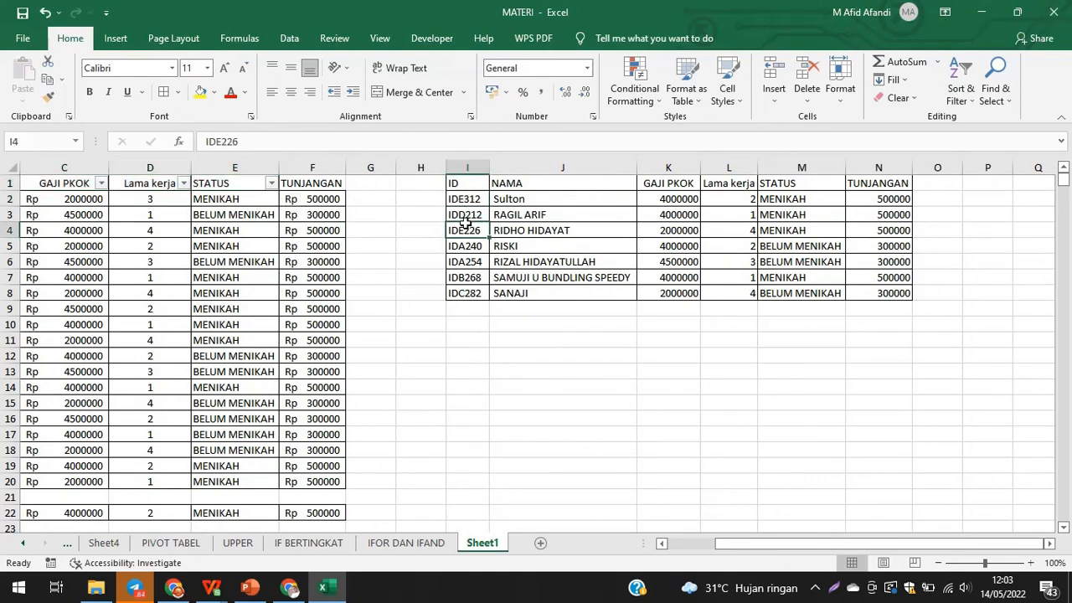
{"action": "left_click", "coordinate": [467, 261]}
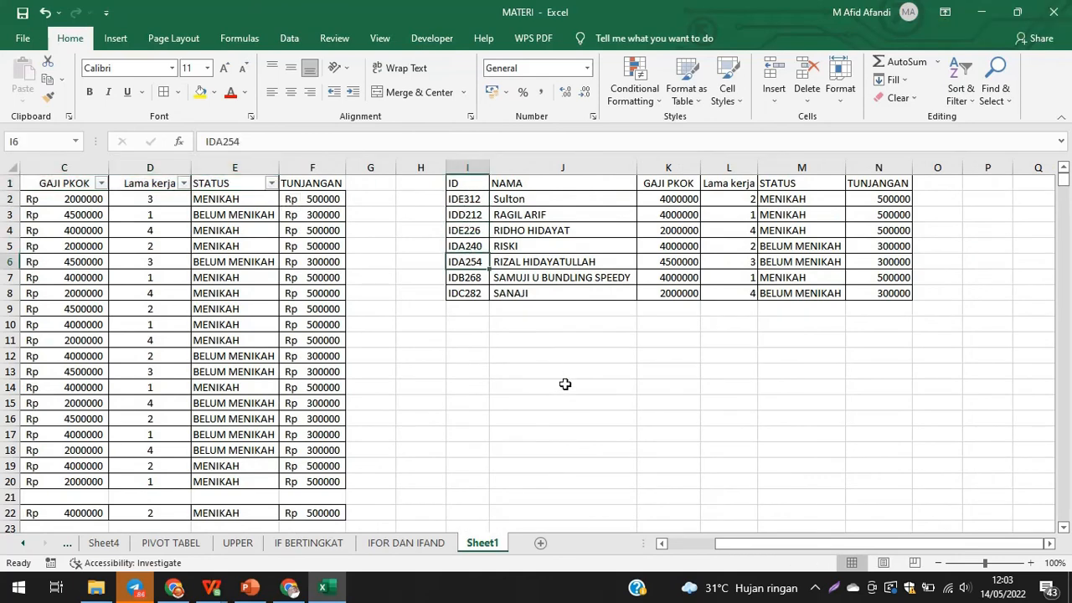